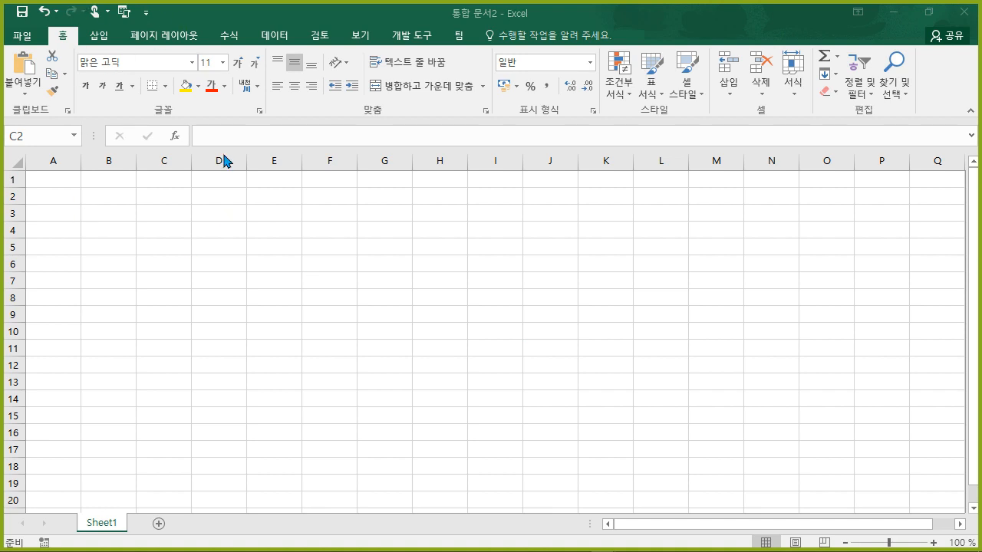
# - Look through the Page Layout and Insert tabs, collapse and re-pin the ribbon, then return to Home
pyautogui.click(143, 39)
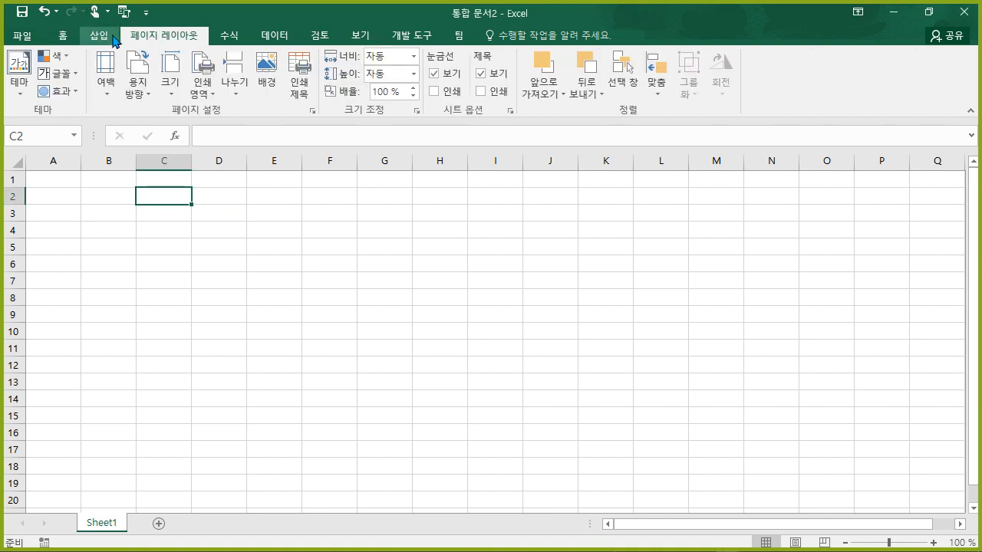
pyautogui.click(105, 37)
pyautogui.click(148, 38)
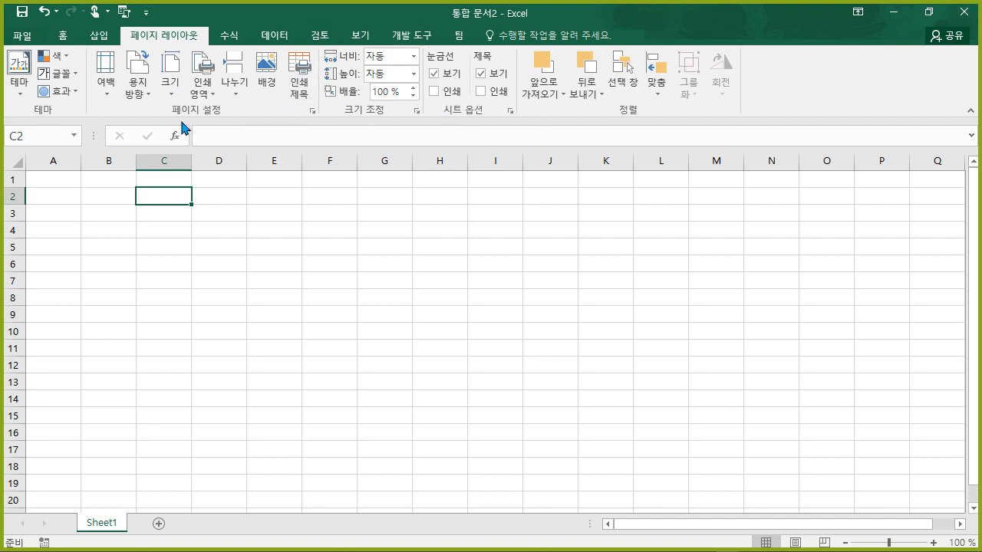
pyautogui.click(66, 37)
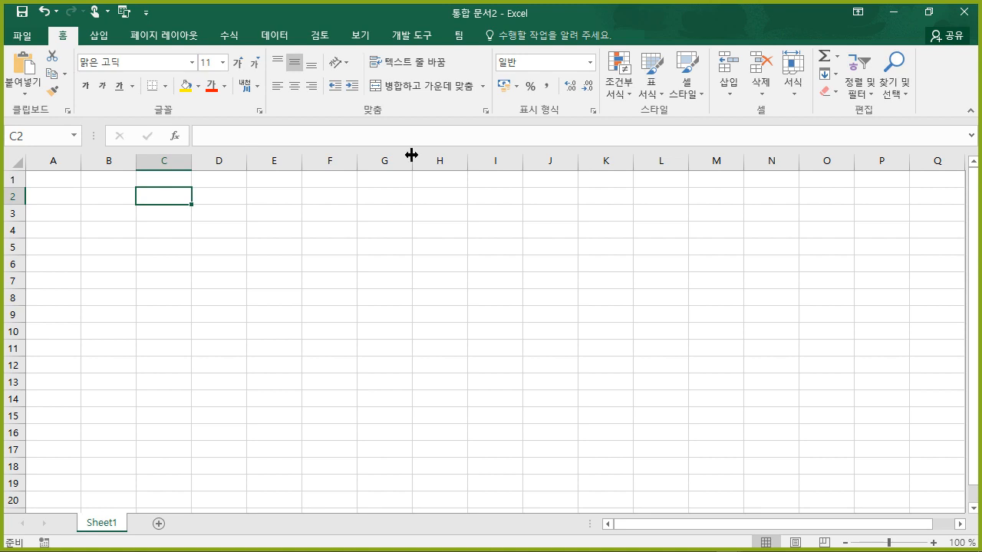
pyautogui.click(970, 111)
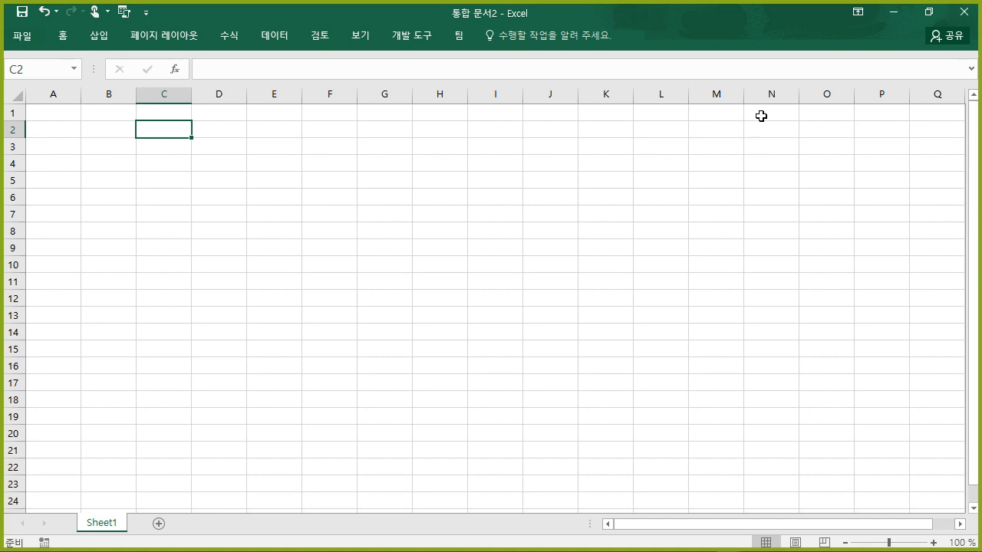
pyautogui.click(97, 38)
pyautogui.click(96, 39)
pyautogui.doubleClick(97, 40)
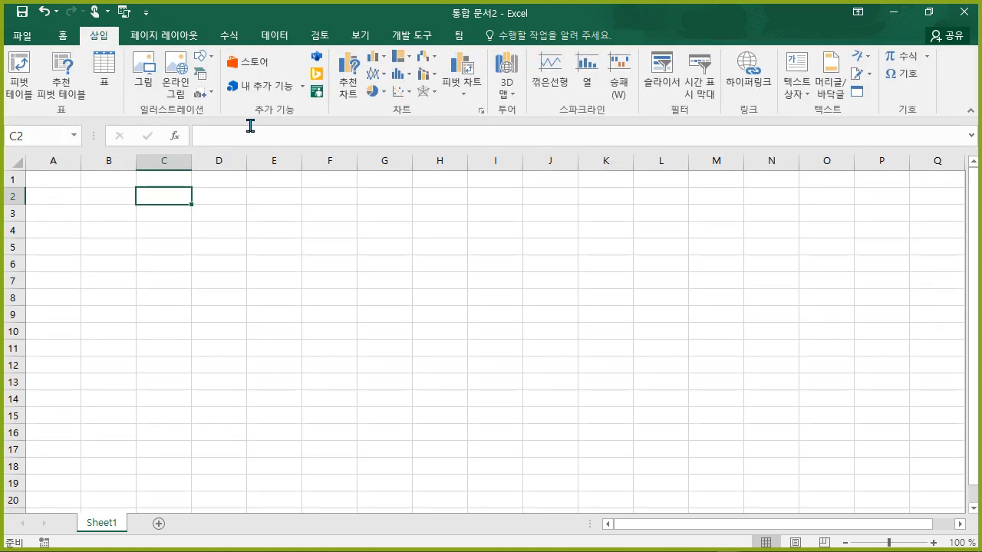
pyautogui.click(62, 37)
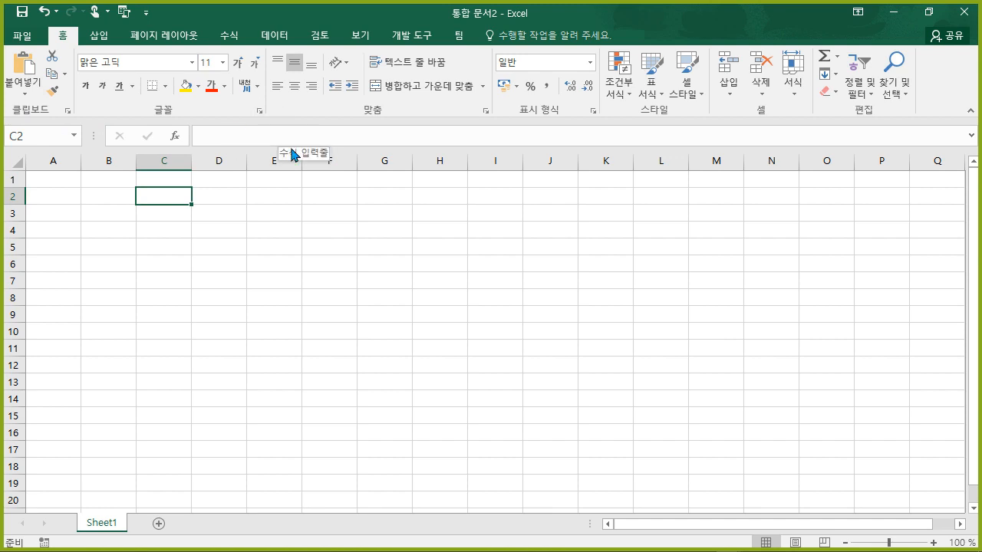
# - With D5 selected, toggle Formula Bar, Gridlines and Headings off and back on from the View tab
pyautogui.click(204, 247)
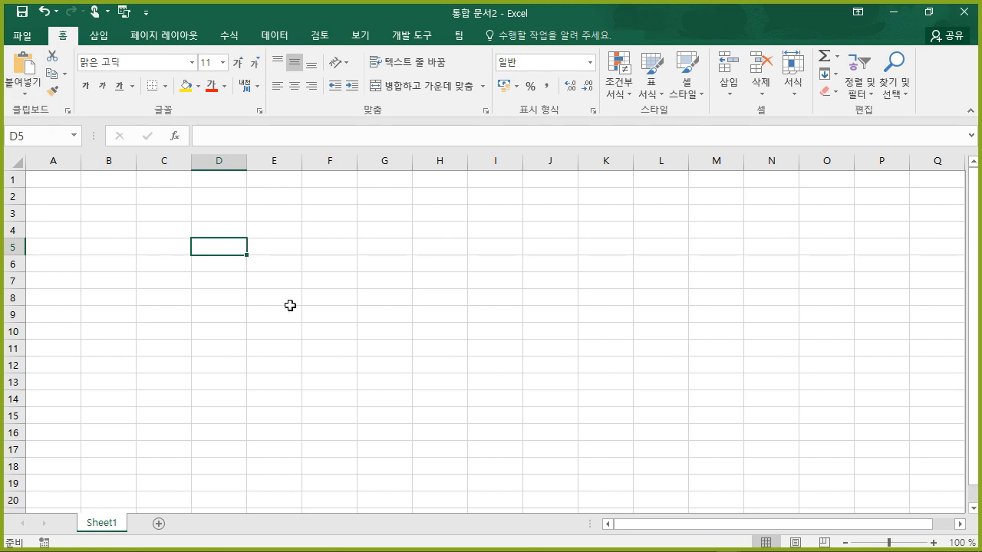
pyautogui.click(360, 40)
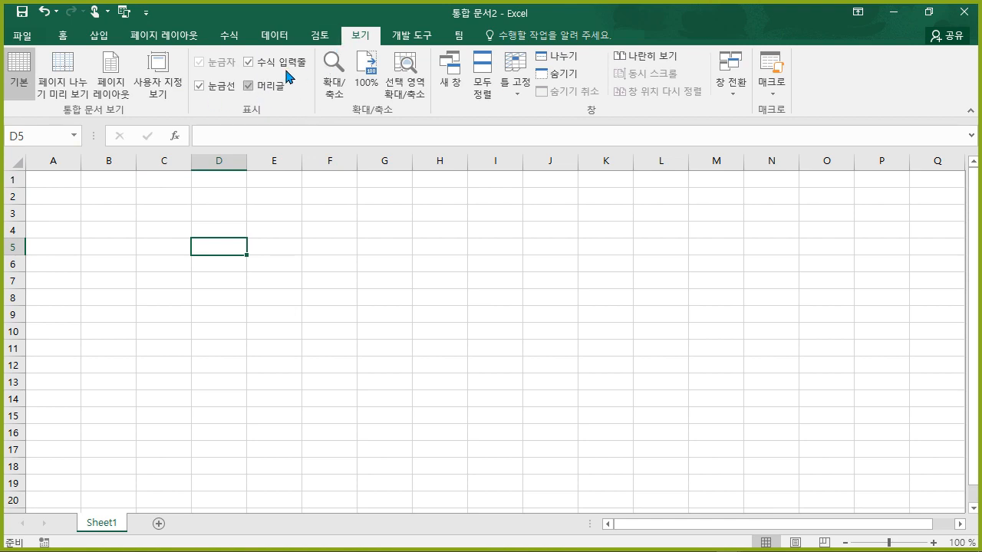
pyautogui.click(248, 62)
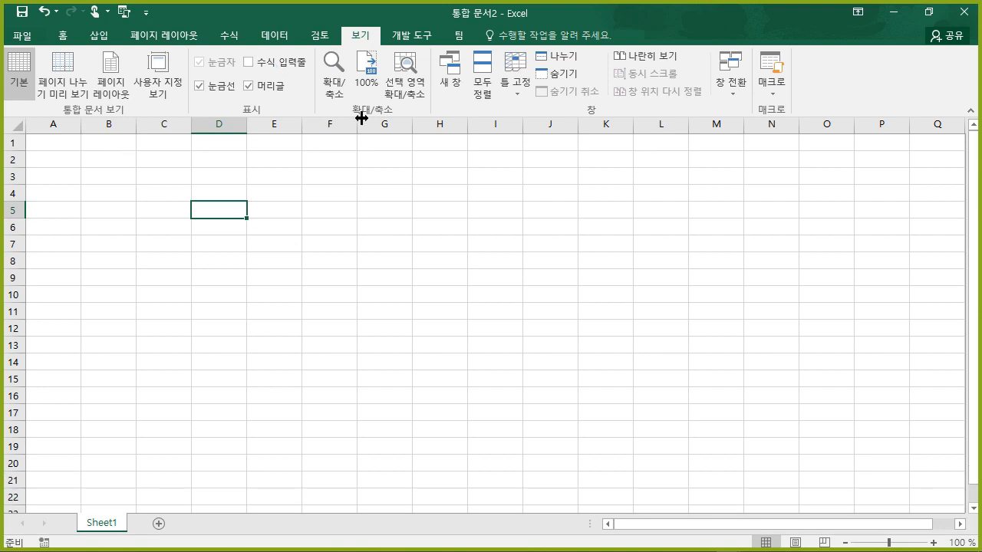
pyautogui.click(296, 64)
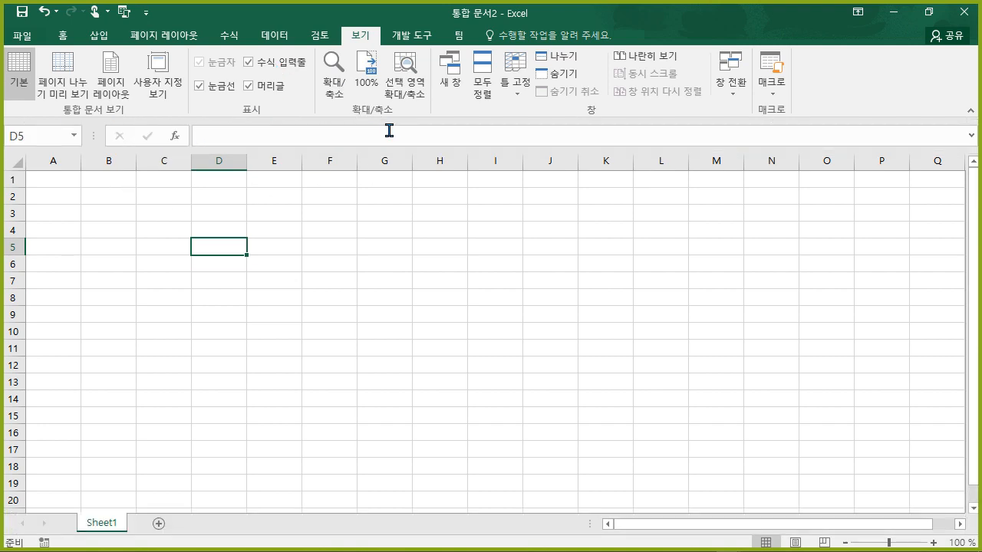
pyautogui.click(223, 87)
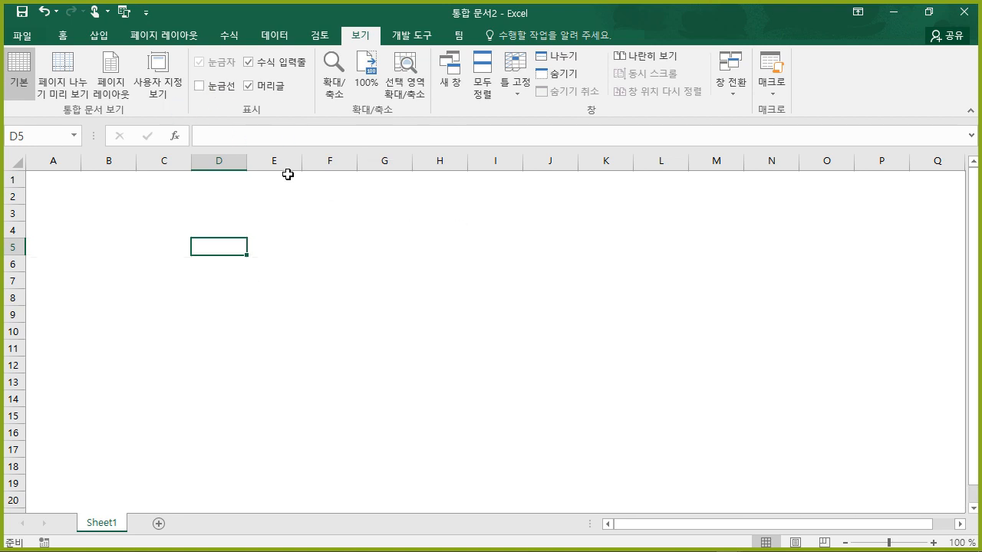
pyautogui.click(224, 89)
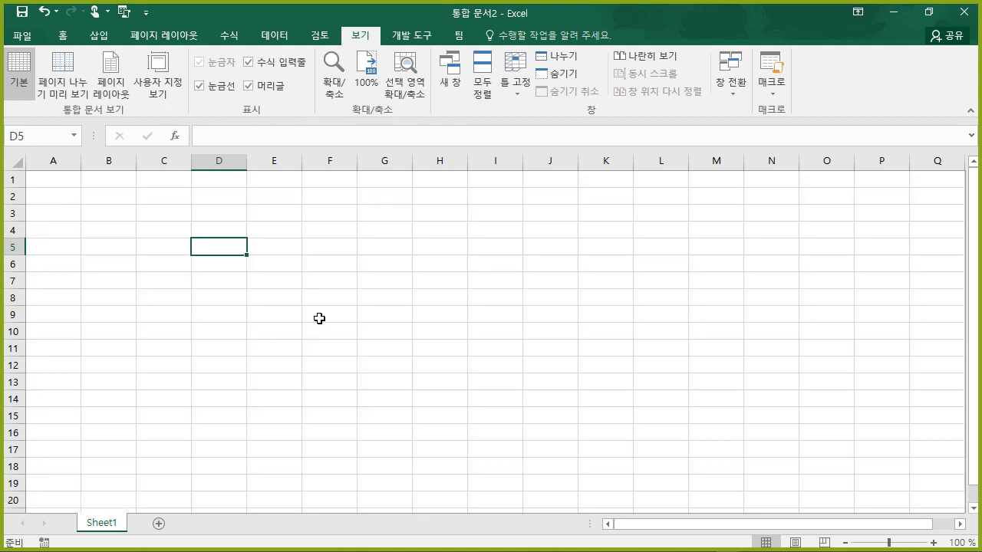
pyautogui.click(260, 86)
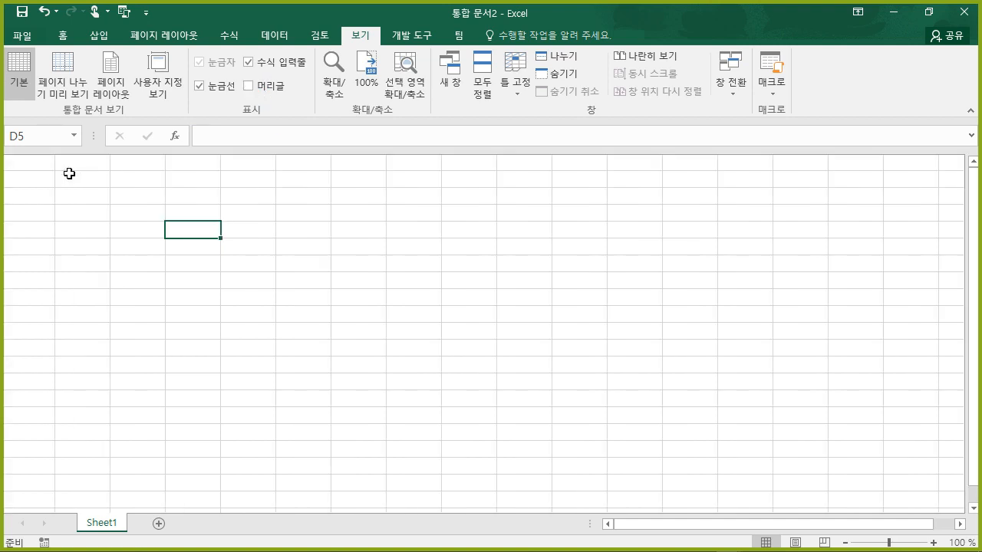
pyautogui.click(275, 87)
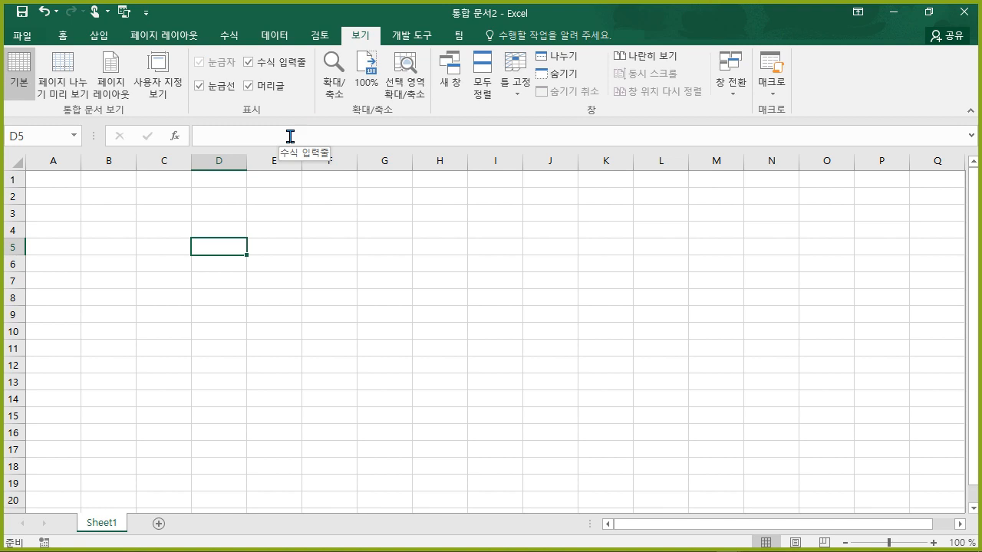
# - From B5, jump to the last row and then the last column, reaching XFD1048576
pyautogui.click(125, 240)
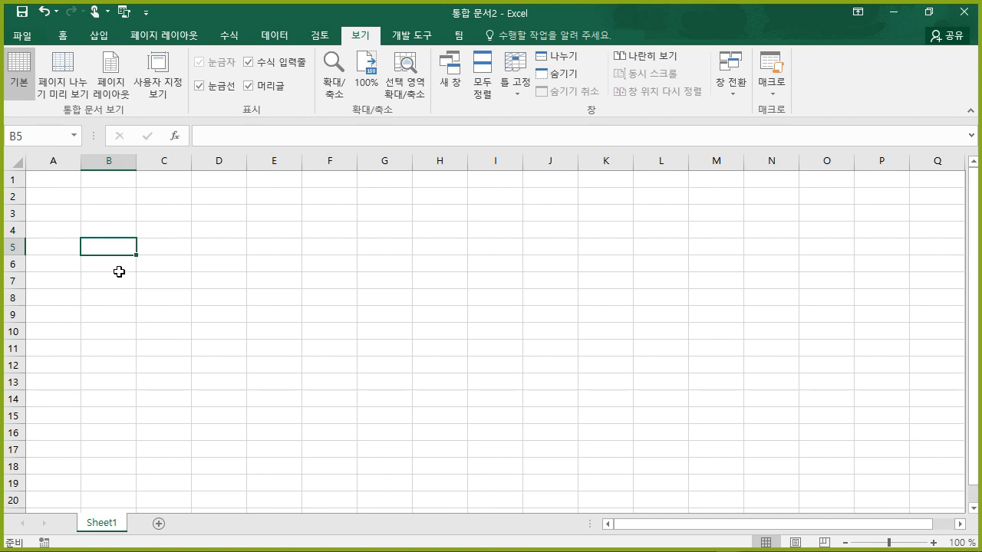
pyautogui.hotkey('ctrl', 'Down')
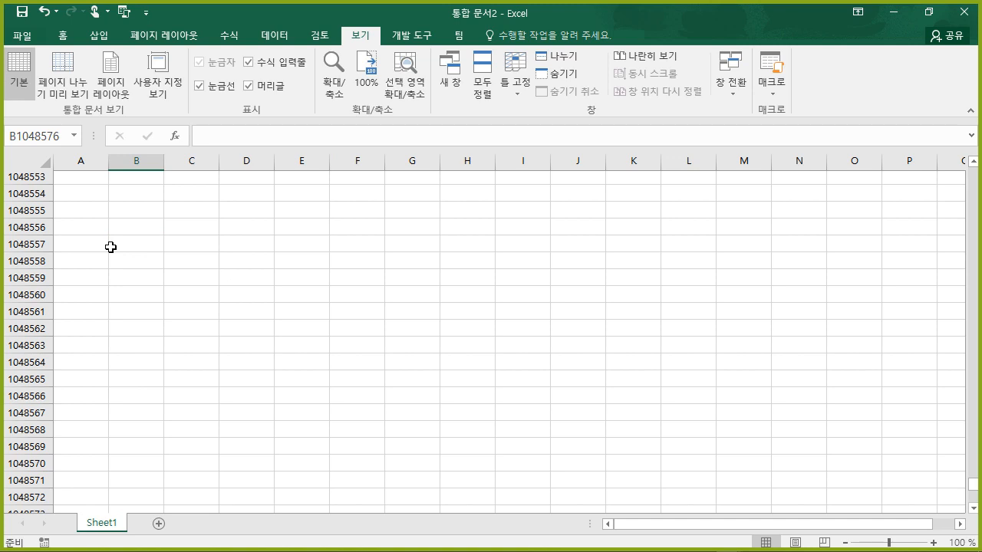
pyautogui.hotkey('ctrl', 'Right')
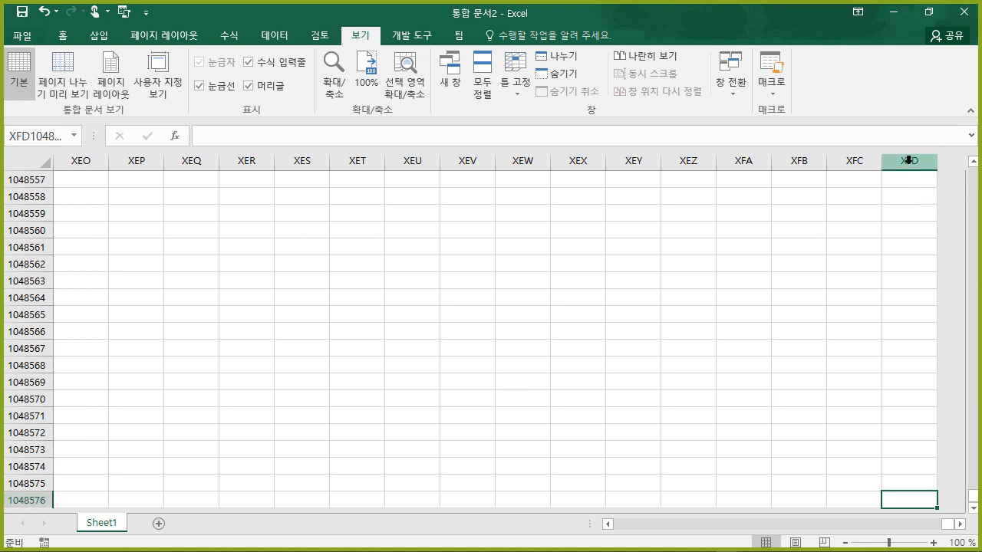
# - Enter =COLUMN() in XFD1048566 so it shows 16384, then return to A1
pyautogui.click(915, 336)
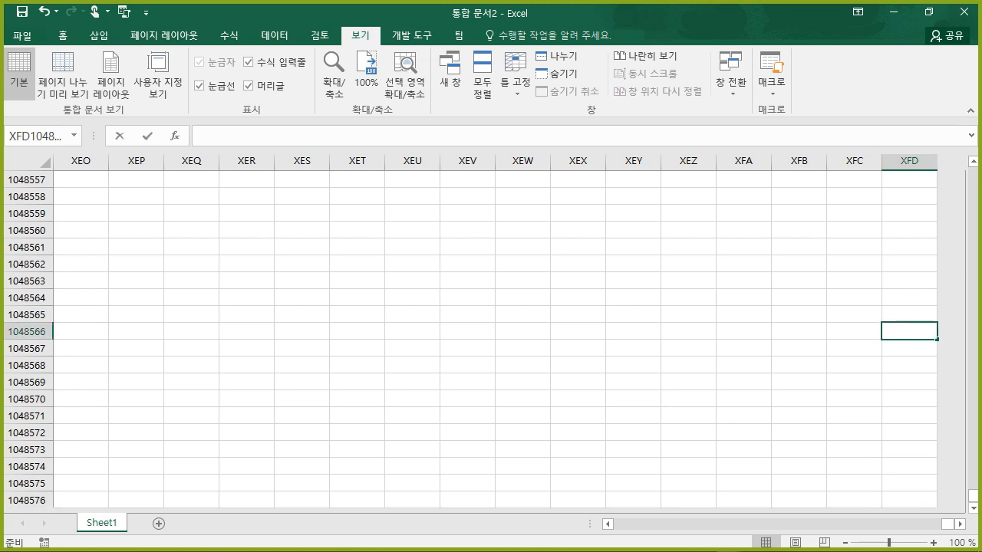
pyautogui.write('=')
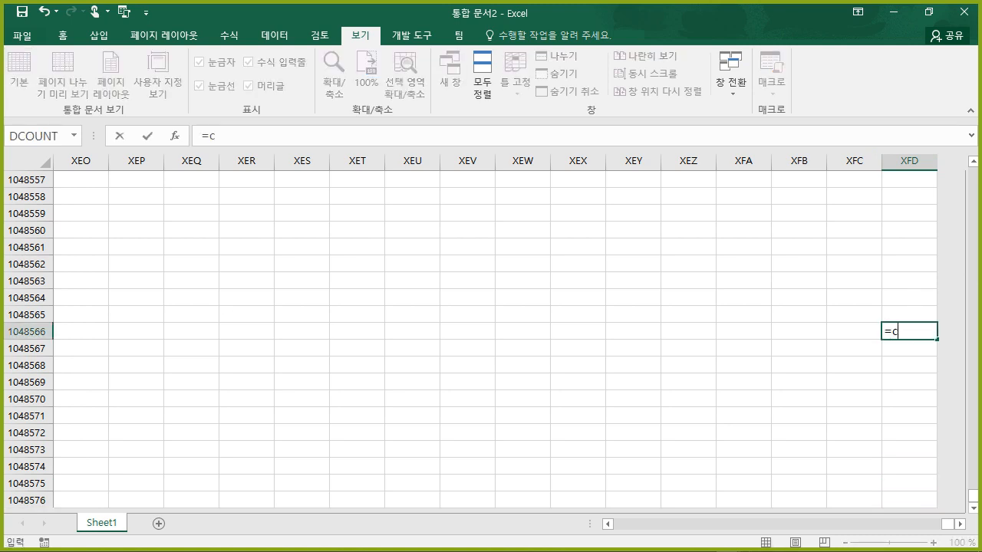
pyautogui.write('col')
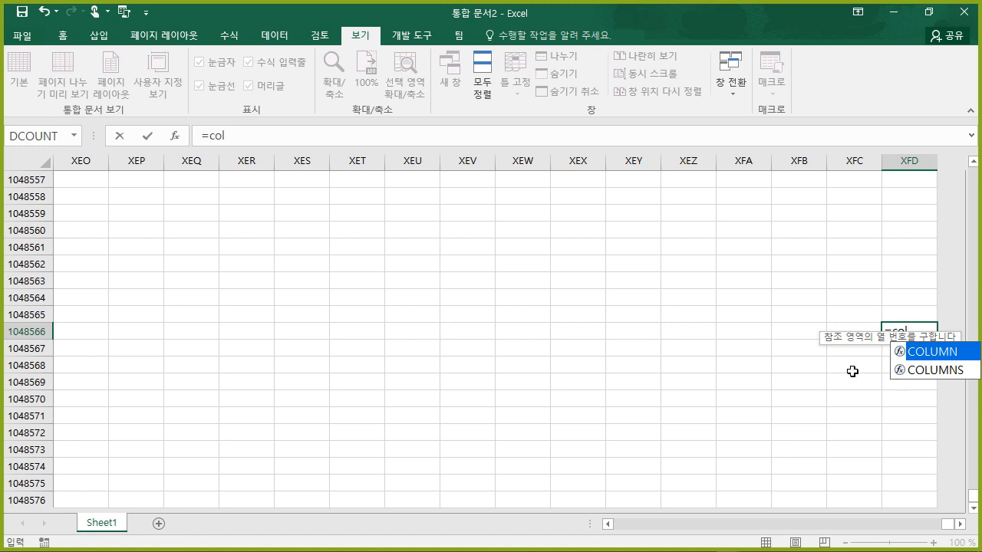
pyautogui.doubleClick(933, 358)
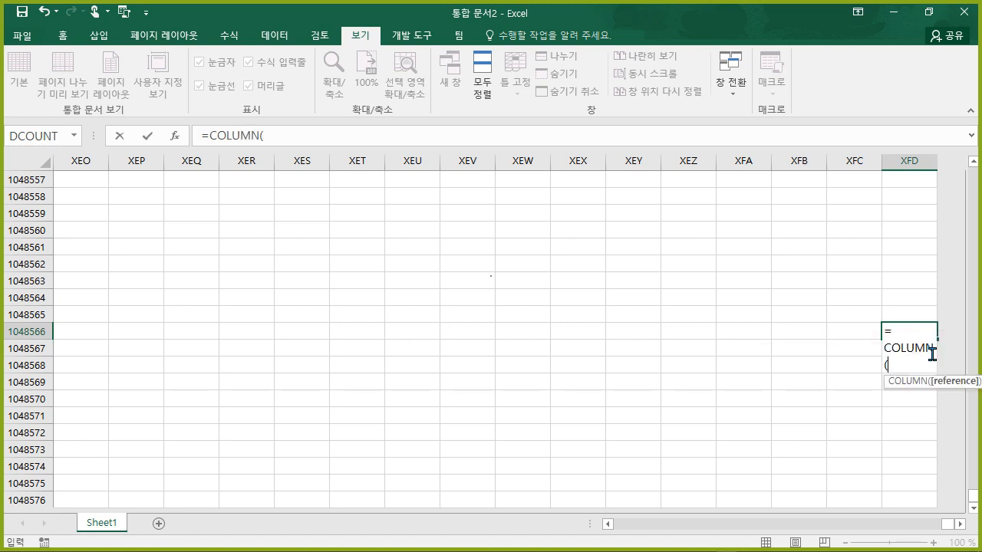
pyautogui.write(')')
pyautogui.press('Return')
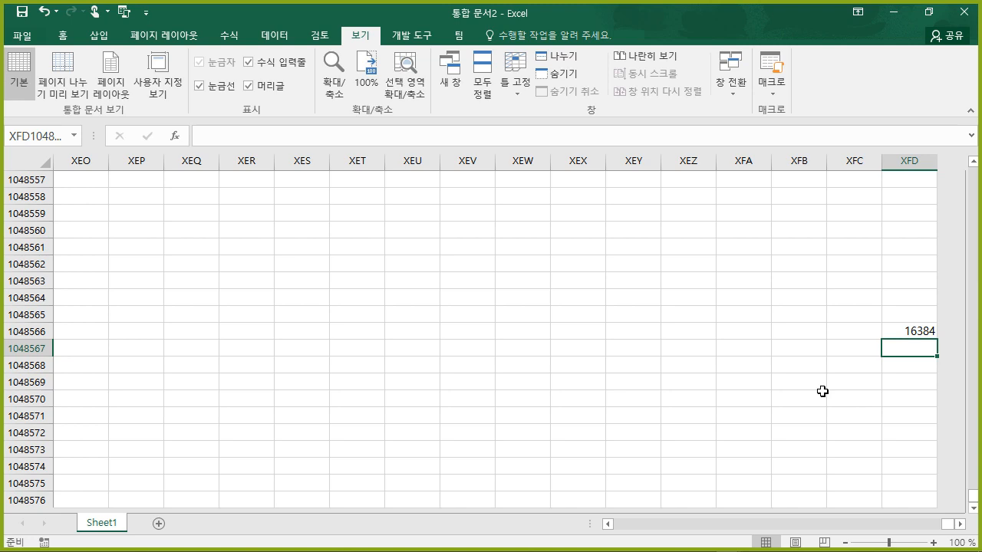
pyautogui.hotkey('ctrl', 'Home')
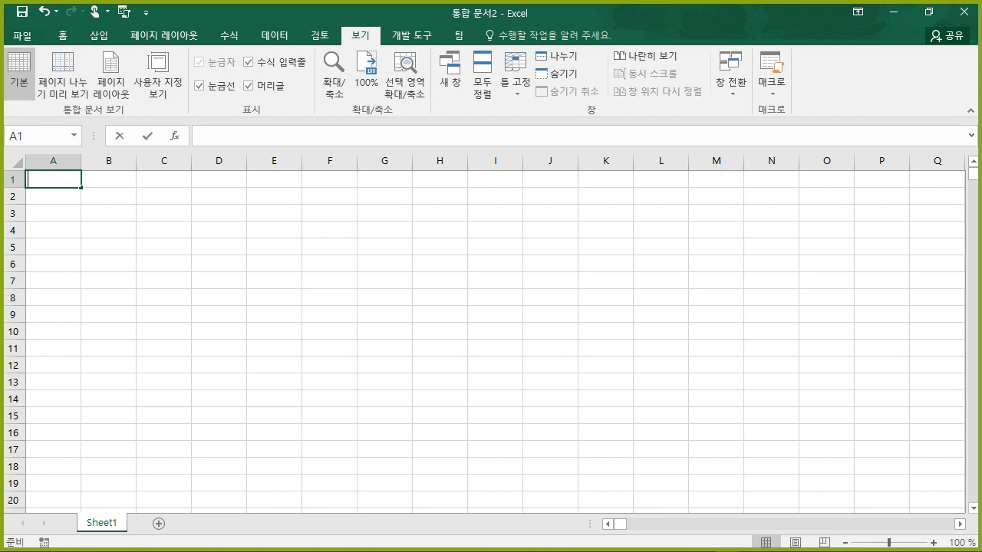
# - Fill A1:A4 with a person's name, 마이크로소프트, 123 and 45.6789
pyautogui.write('an')
pyautogui.press('BackSpace')
pyautogui.press('BackSpace')
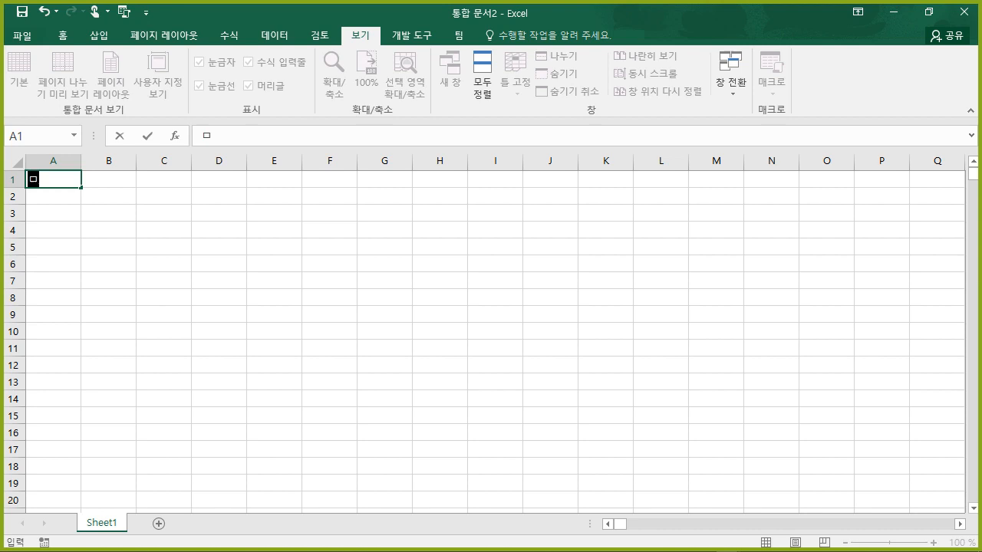
pyautogui.press('Return')
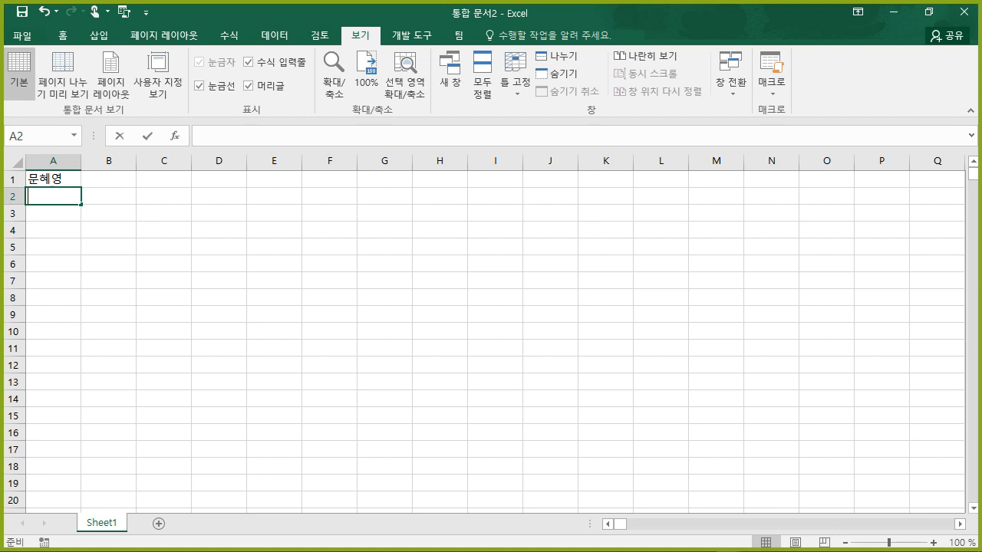
pyautogui.write('마이크로숍')
pyautogui.write('프트')
pyautogui.press('Return')
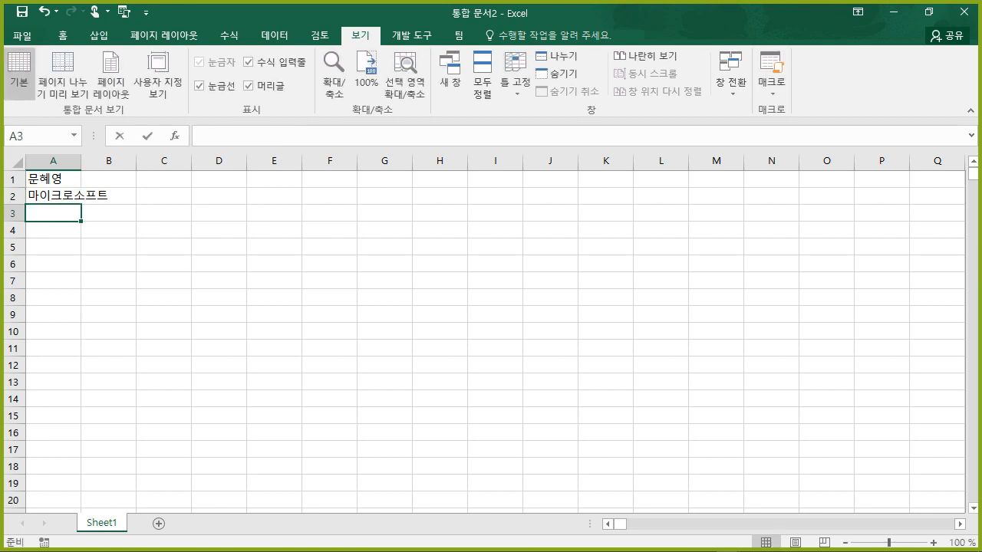
pyautogui.write('123')
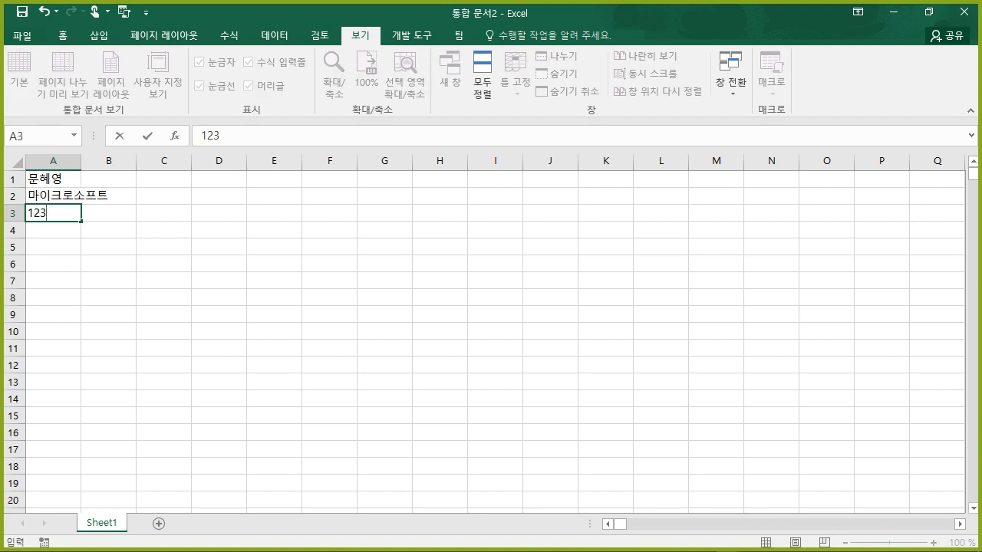
pyautogui.press('Return')
pyautogui.press('F2')
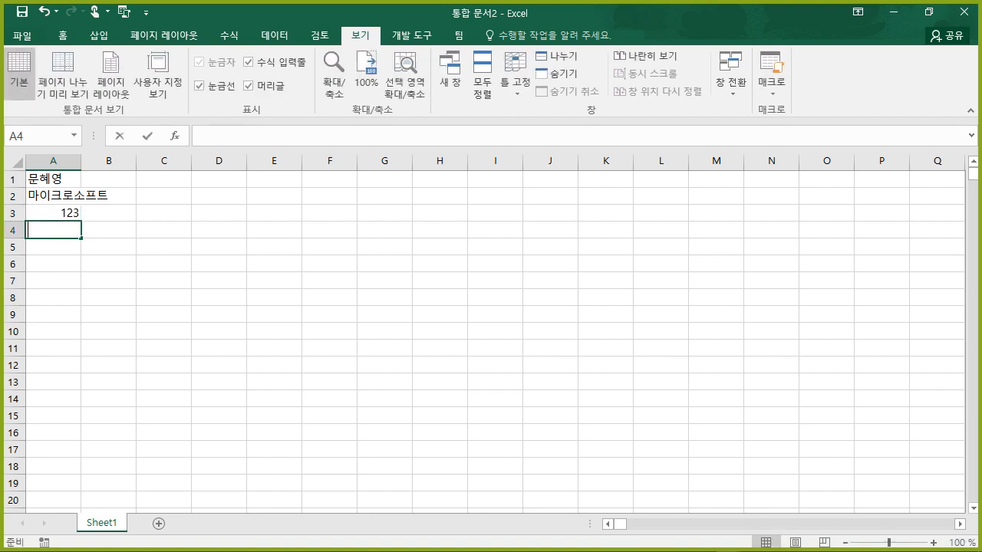
pyautogui.write('45.6789')
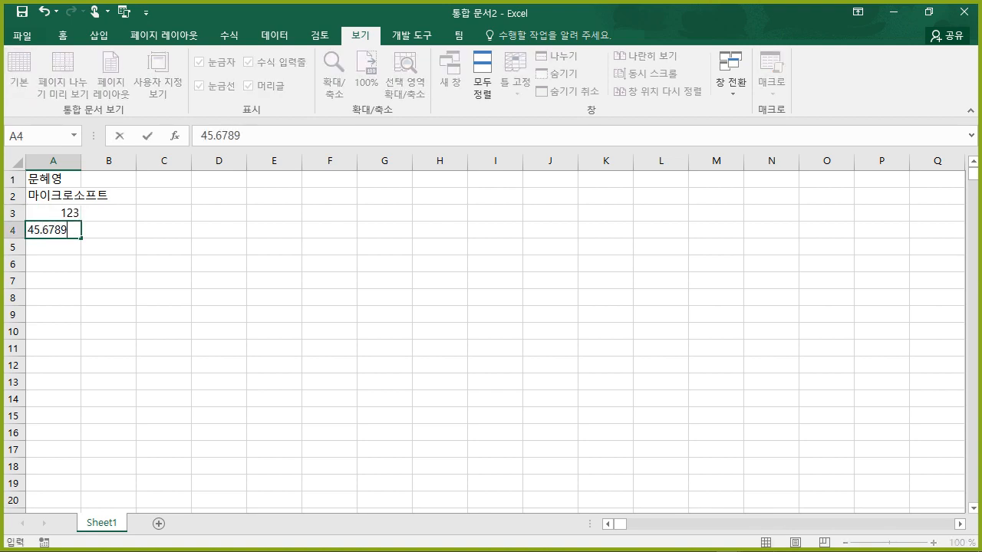
pyautogui.press('Return')
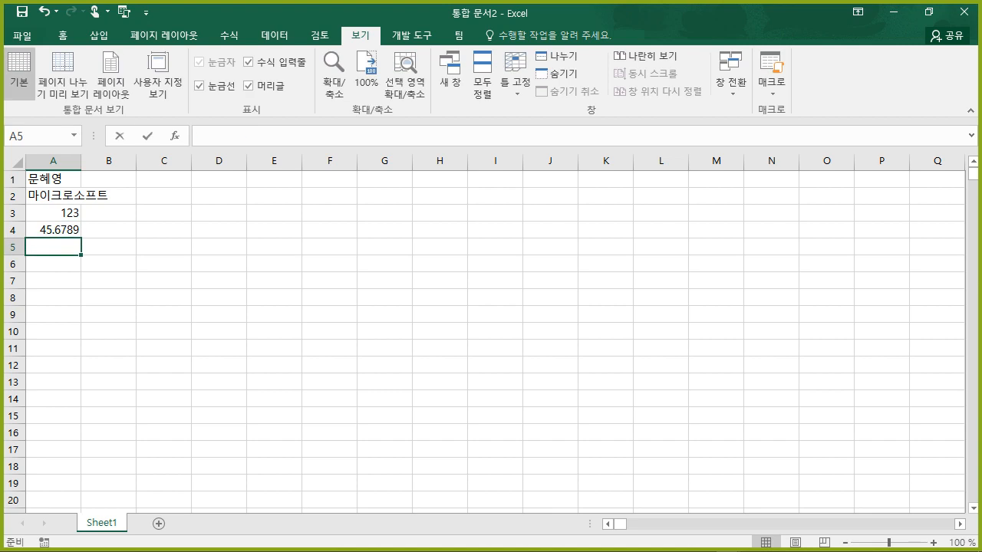
# - Enter the date 2021-12-31 in A5 and the time 5:30 in A6
pyautogui.write('2')
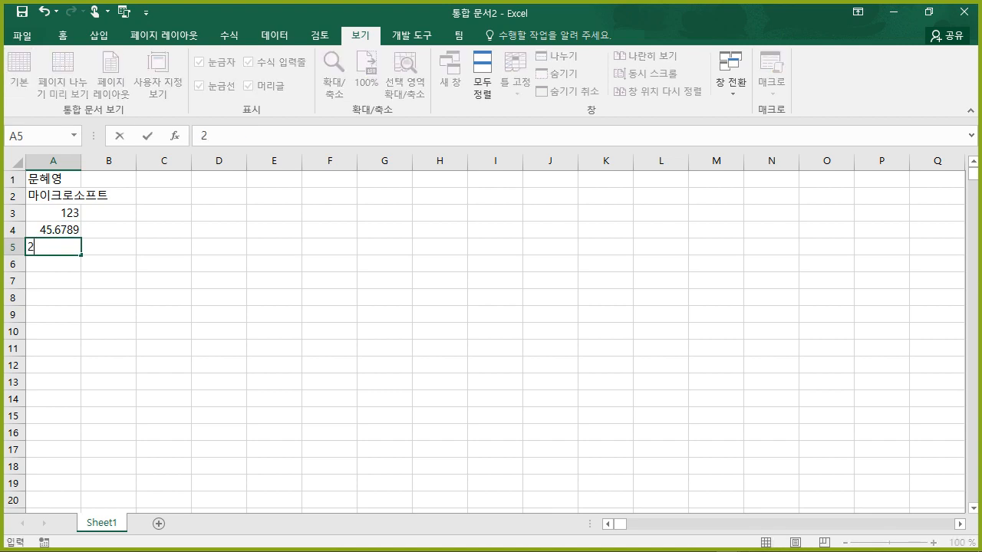
pyautogui.write('021-12-31')
pyautogui.press('Return')
pyautogui.press('F2')
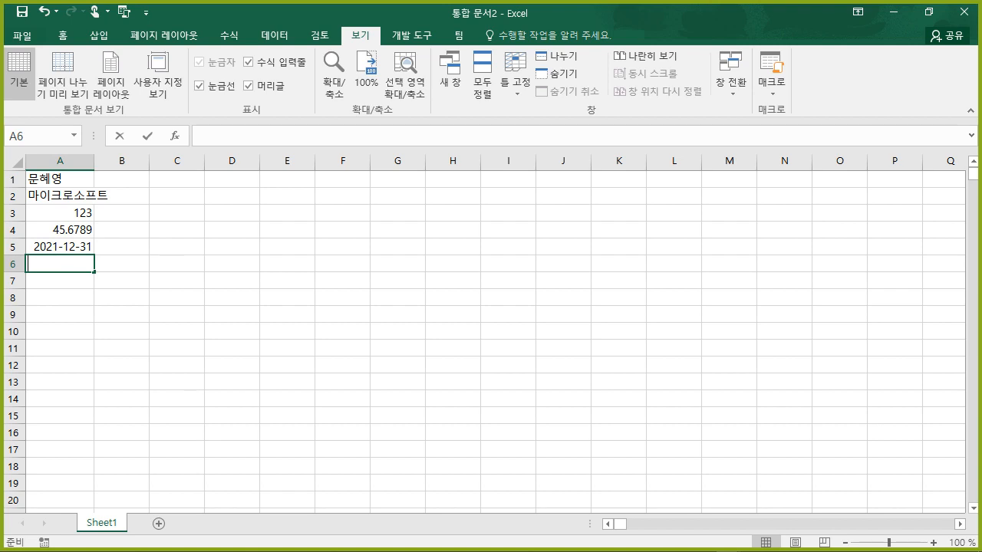
pyautogui.write('5:30')
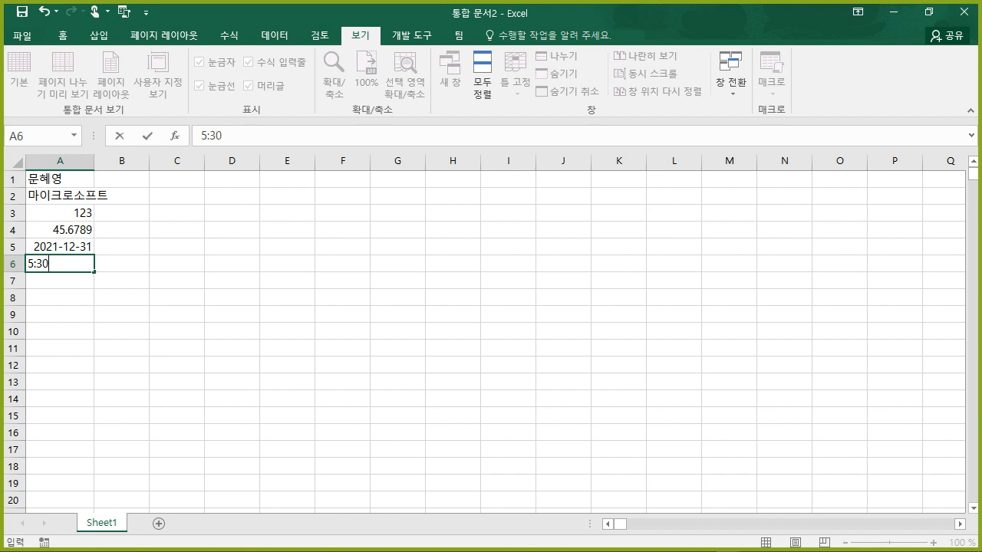
pyautogui.press('Return')
# - Zoom the sheet to 130% and scroll back to the top-left
pyautogui.click(745, 385)
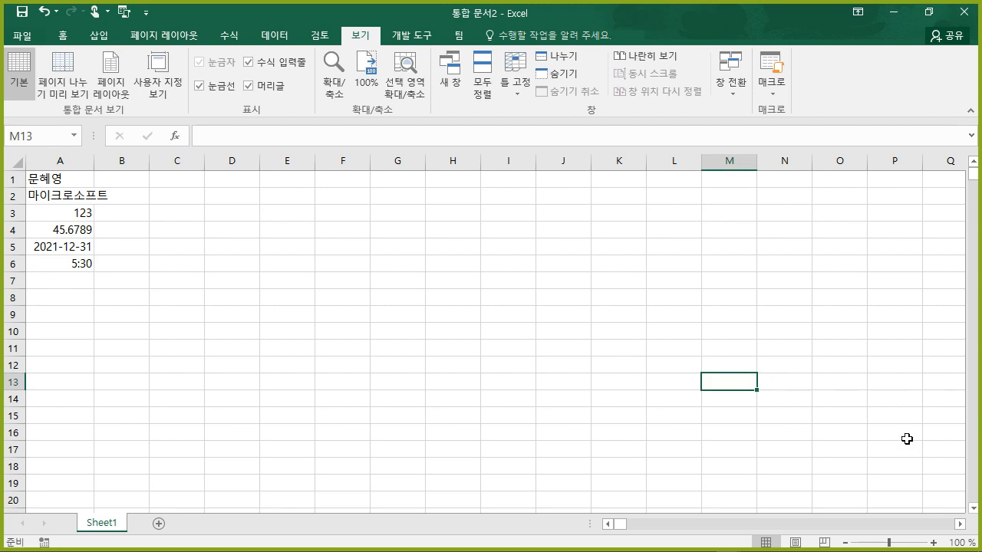
pyautogui.click(933, 542)
pyautogui.click(934, 542)
pyautogui.click(934, 542)
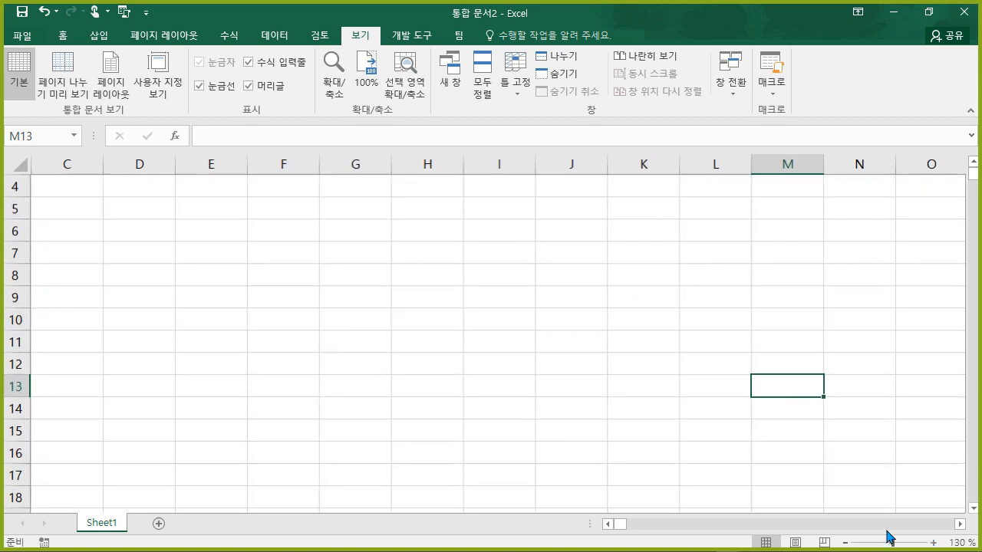
pyautogui.moveTo(618, 524); pyautogui.dragTo(605, 527)
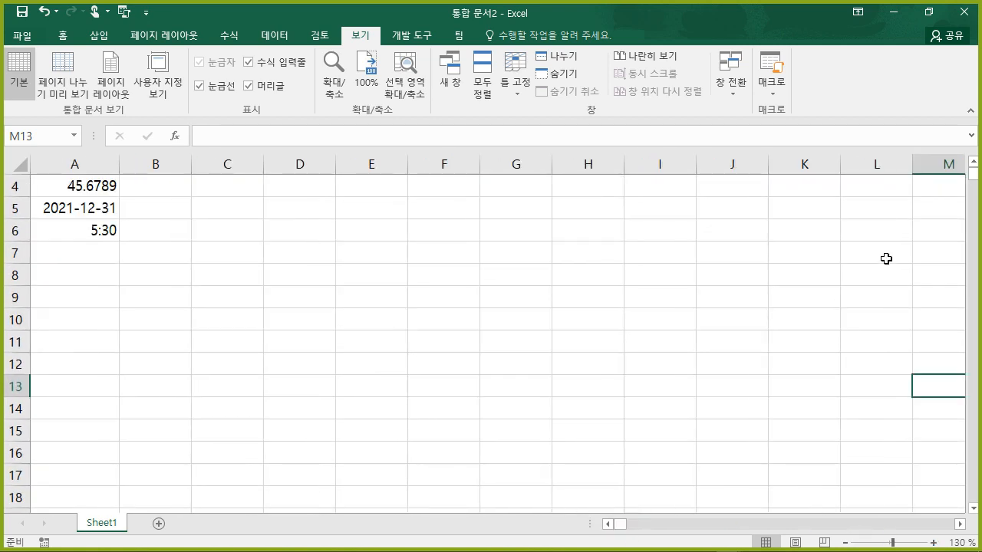
pyautogui.moveTo(972, 177); pyautogui.dragTo(972, 171)
pyautogui.click(395, 289)
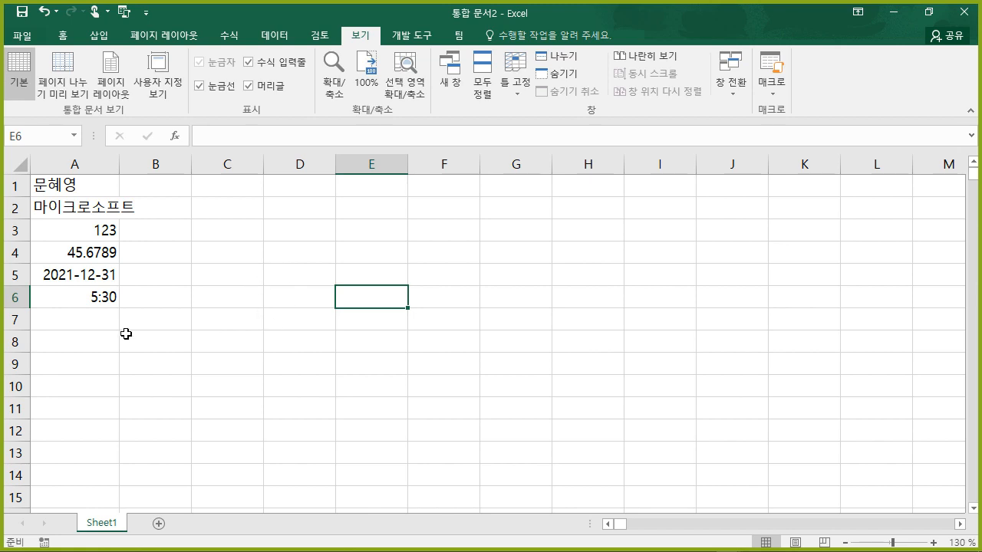
# - Inspect each value in A1 through A6, ending on empty cell A7
pyautogui.click(88, 189)
pyautogui.click(87, 204)
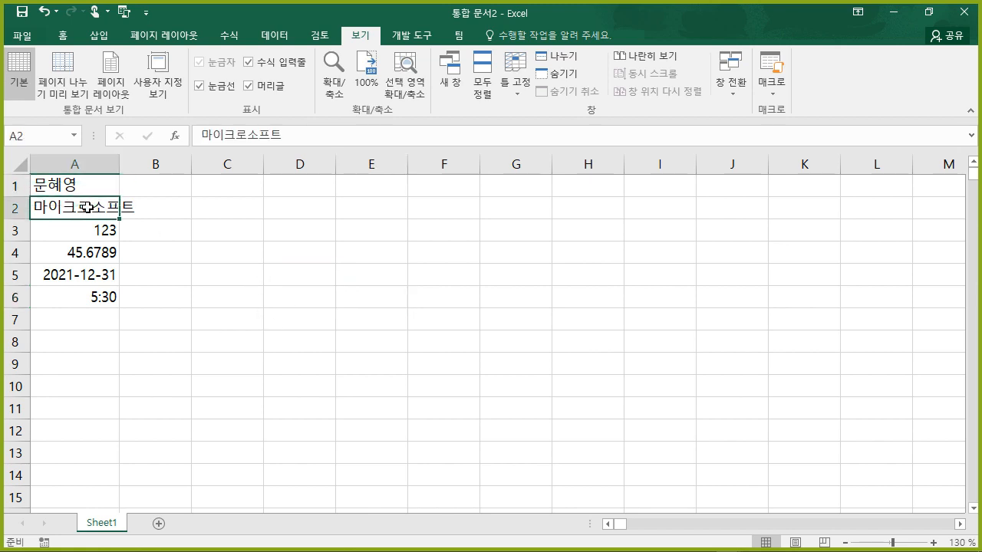
pyautogui.click(64, 233)
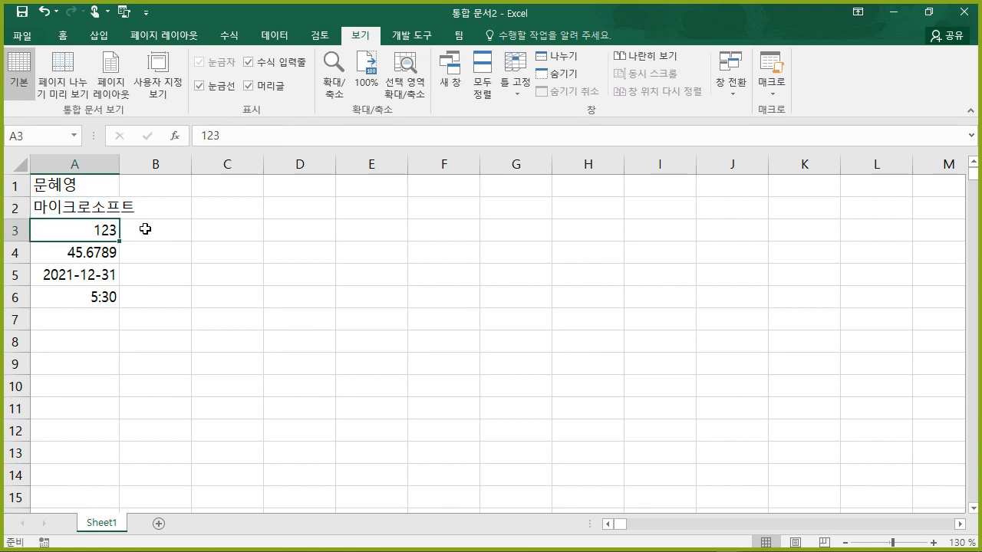
pyautogui.click(57, 253)
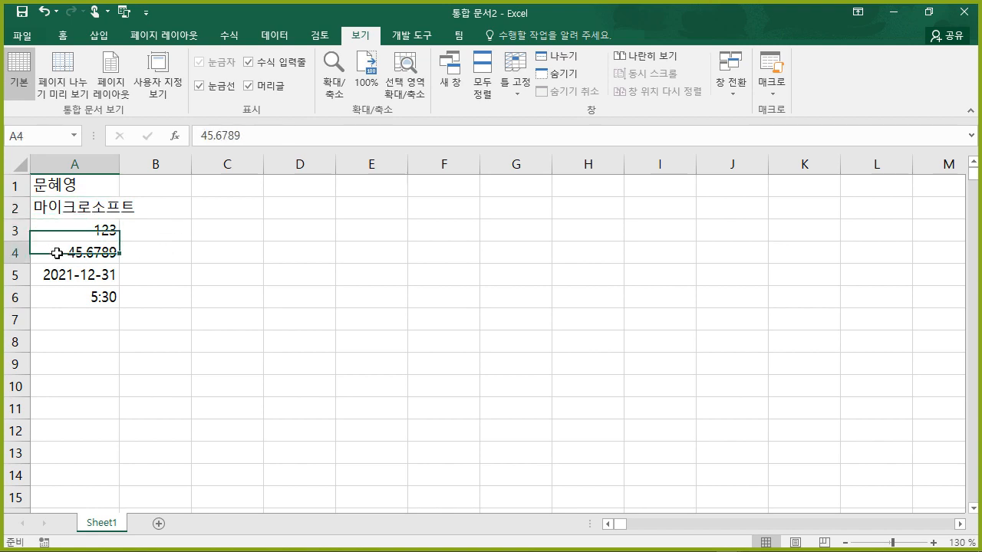
pyautogui.click(69, 273)
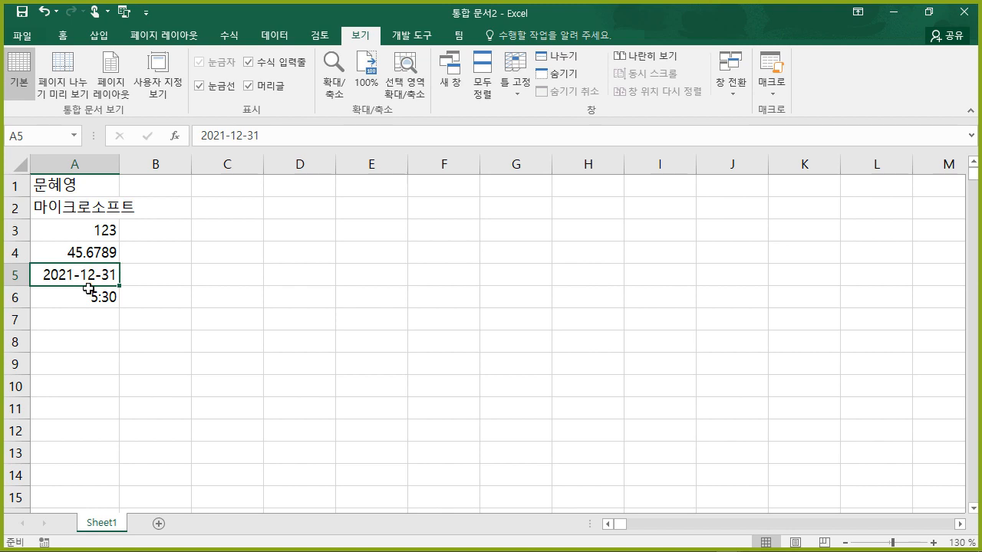
pyautogui.click(65, 295)
pyautogui.press('Down')
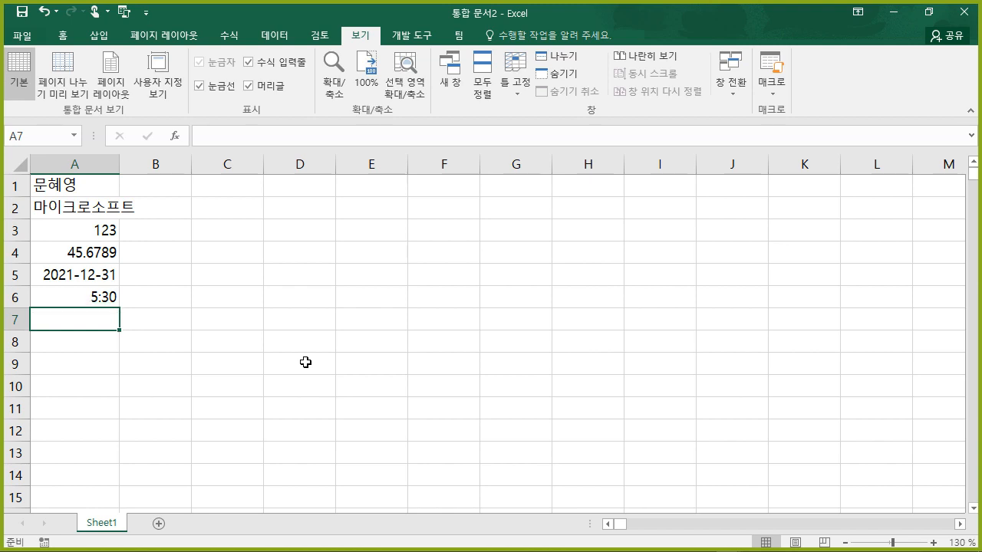
# - Enter 0 2/3 in A7 so it shows 2/3 and check its 0.666666666666667 value
pyautogui.write('0')
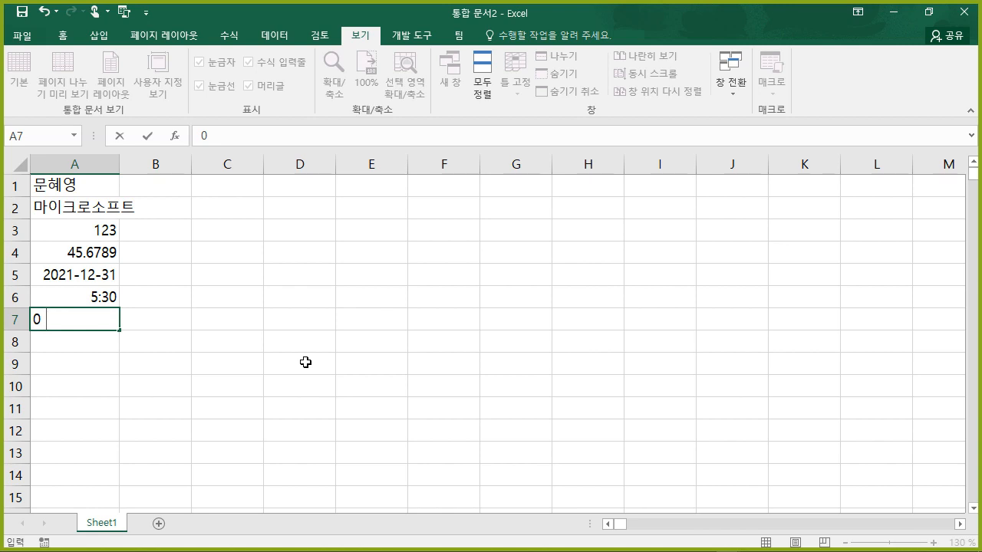
pyautogui.write('2/3')
pyautogui.press('Return')
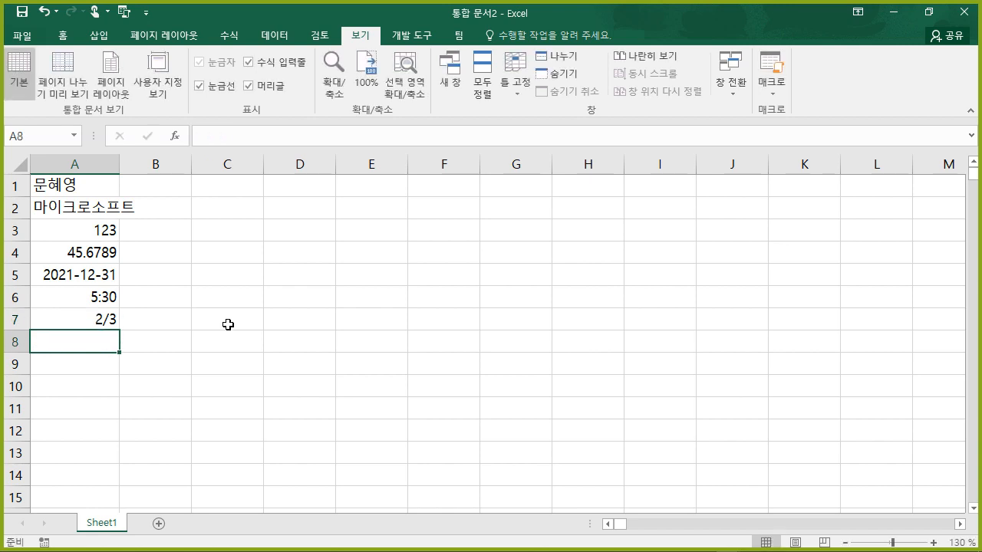
pyautogui.click(85, 316)
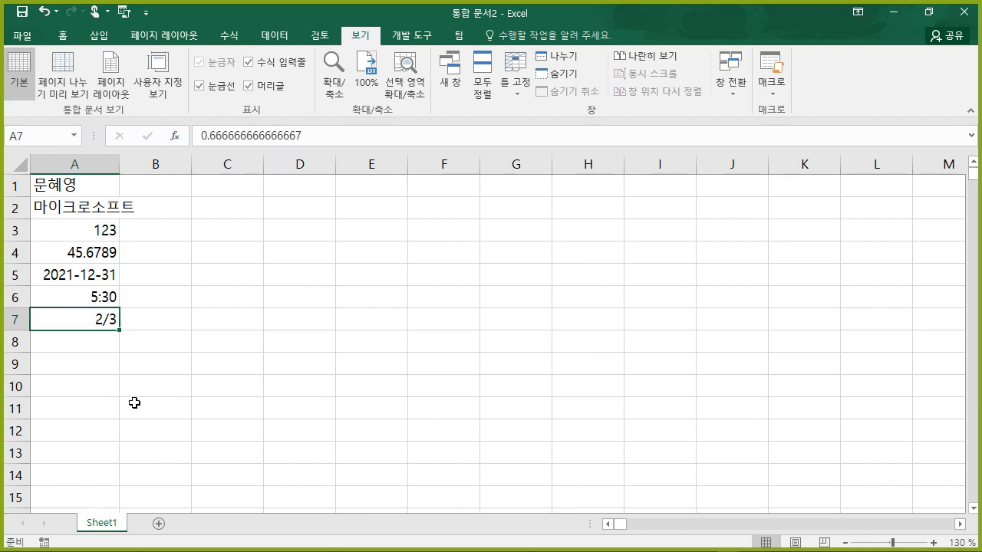
pyautogui.click(82, 339)
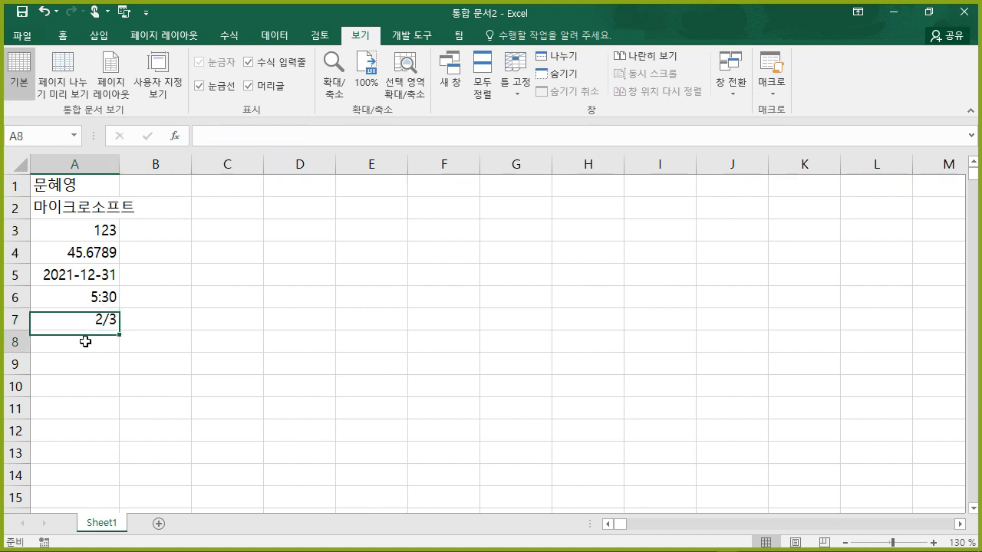
pyautogui.doubleClick(55, 360)
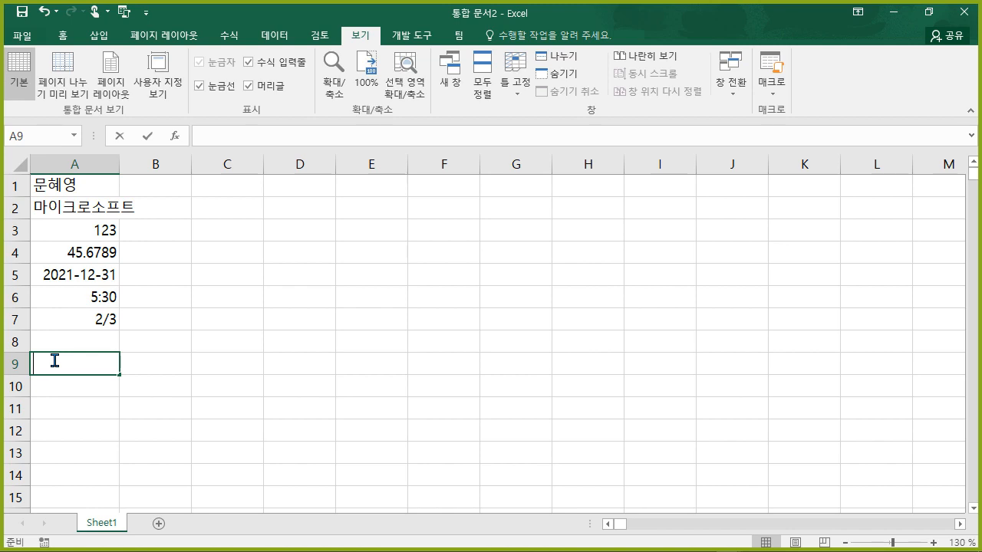
# - Put line-broken text 엑셀 / 파이팅 in A9 and 행복 / 하니? in A10
pyautogui.write('엑셀')
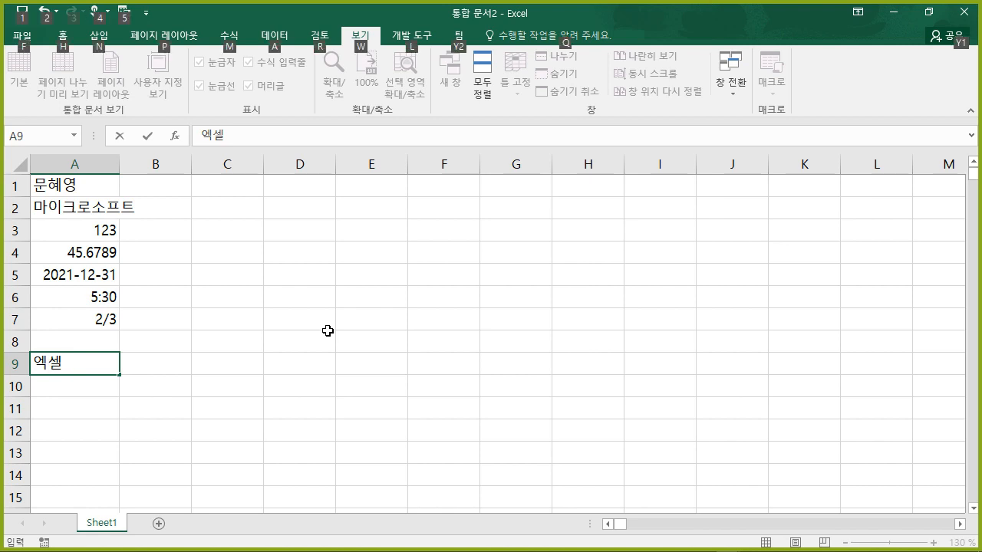
pyautogui.press('Return')
pyautogui.write('파이팅')
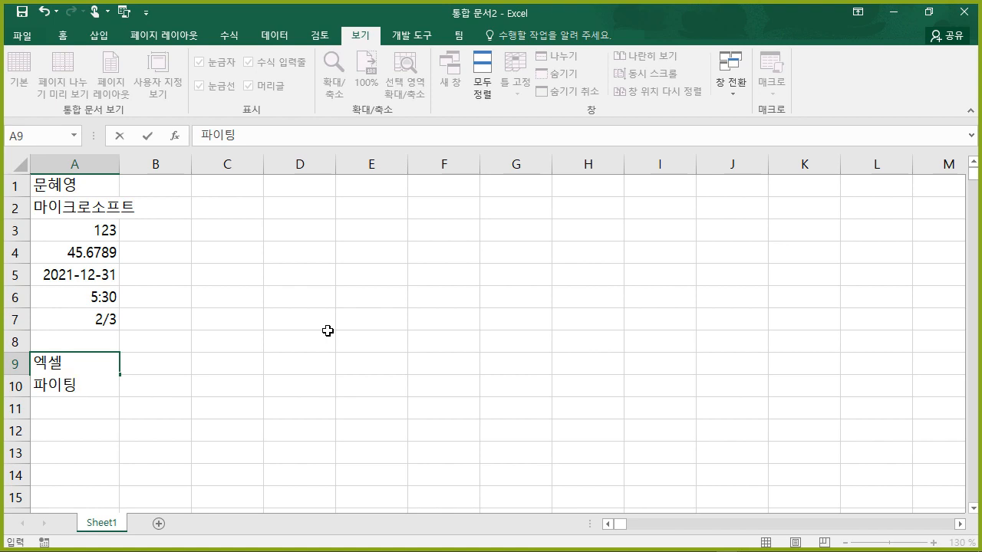
pyautogui.press('Return')
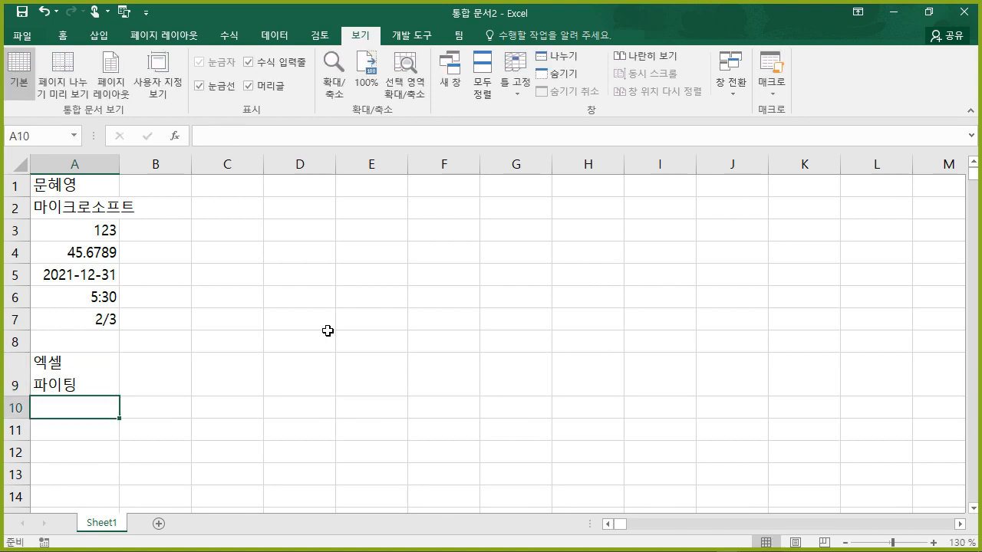
pyautogui.write('ㅎ')
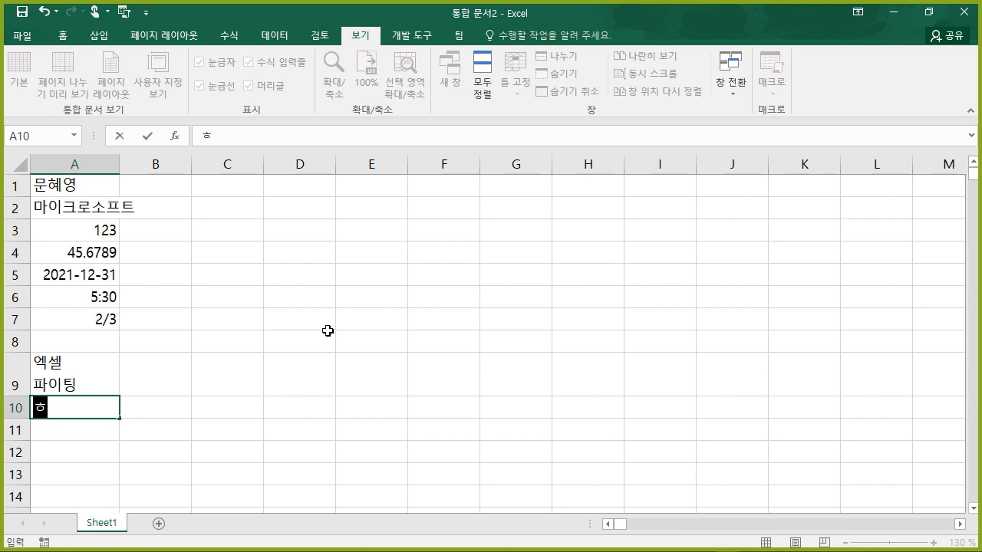
pyautogui.write('행복')
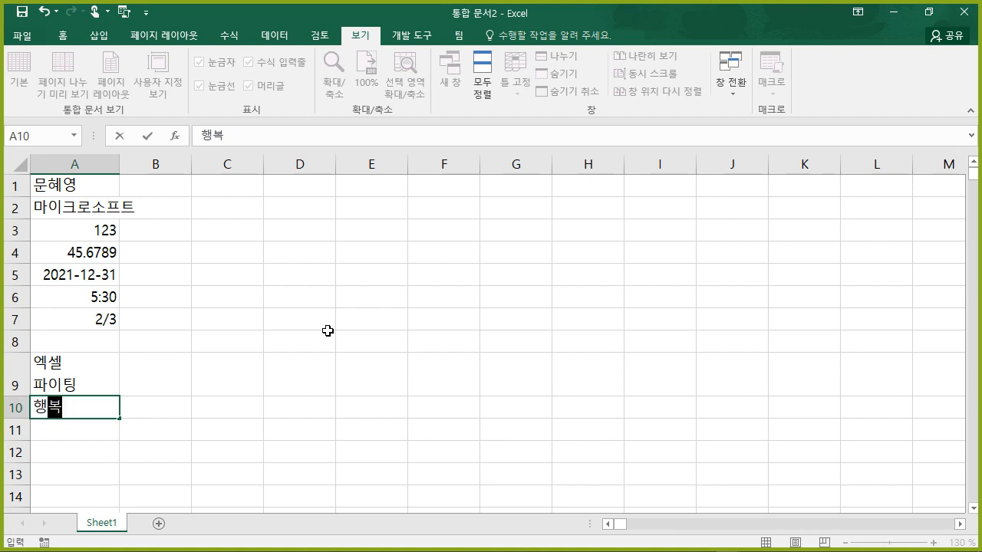
pyautogui.hotkey('alt', 'Return')
pyautogui.write('하니?')
pyautogui.press('Return')
pyautogui.press('Right')
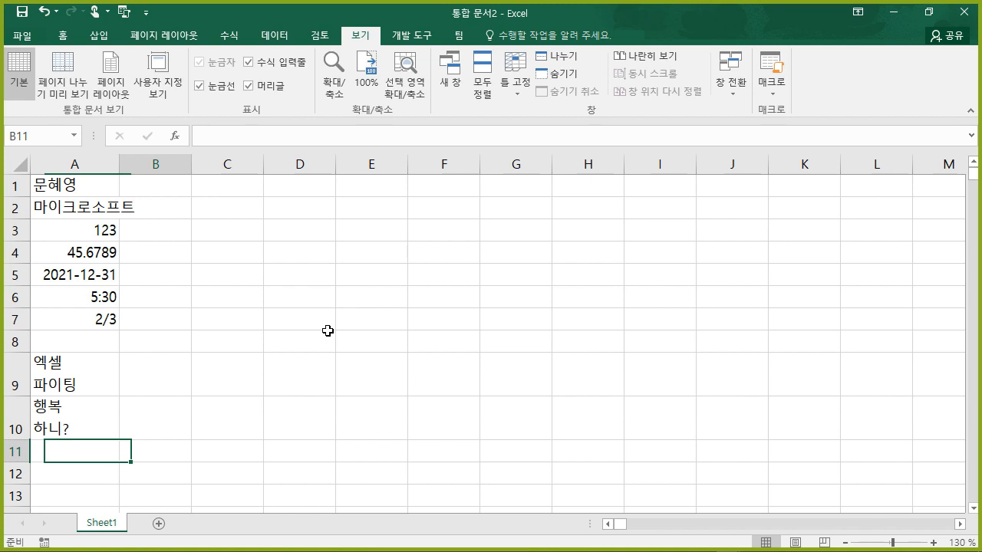
pyautogui.press('Up')
pyautogui.press('Up')
pyautogui.press('Up')
pyautogui.press('Up')
pyautogui.press('Up')
pyautogui.press('Up')
pyautogui.press('Up')
pyautogui.press('Up')
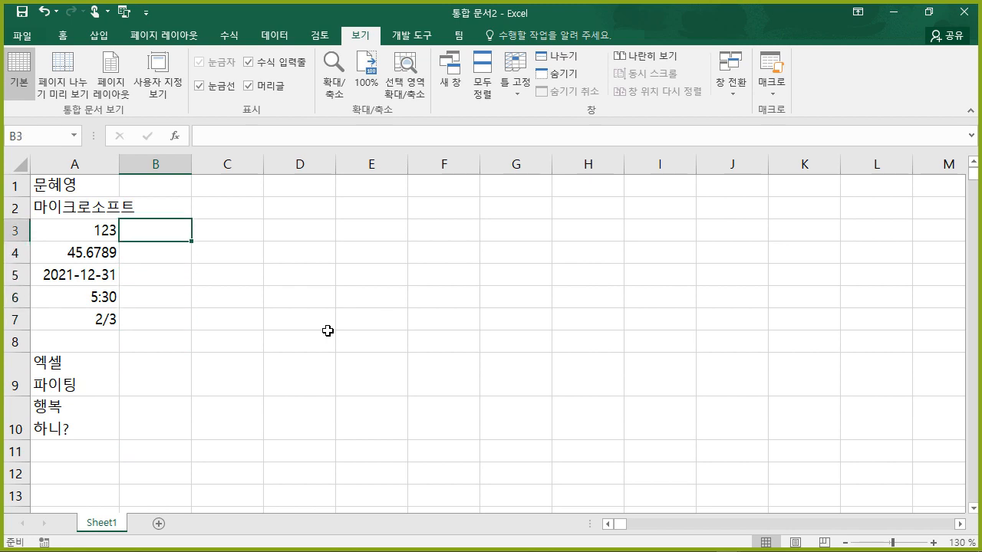
# - Drag column A wider, then AutoFit its width to fit every entry
pyautogui.moveTo(121, 161); pyautogui.dragTo(150, 161)
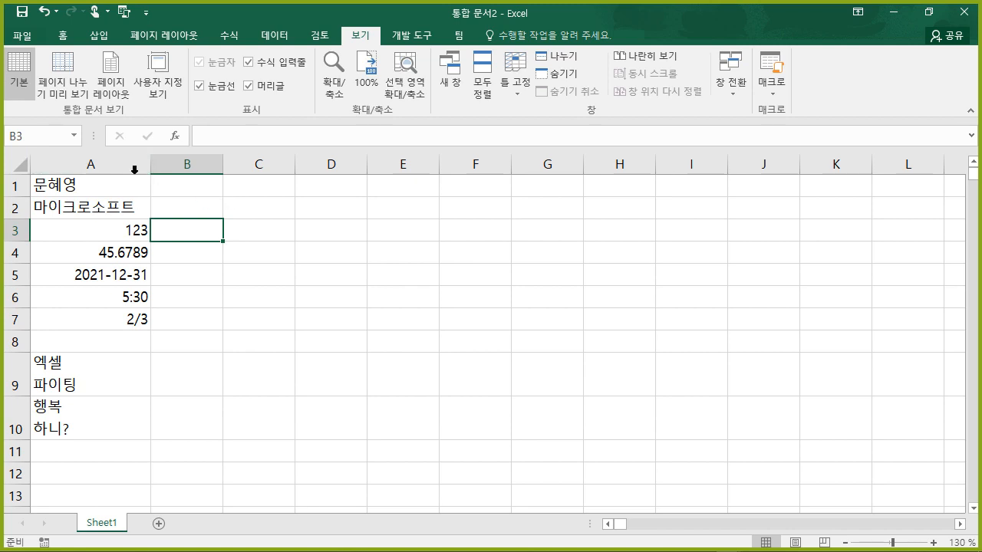
pyautogui.moveTo(148, 164); pyautogui.dragTo(299, 169)
pyautogui.doubleClick(298, 170)
pyautogui.click(409, 295)
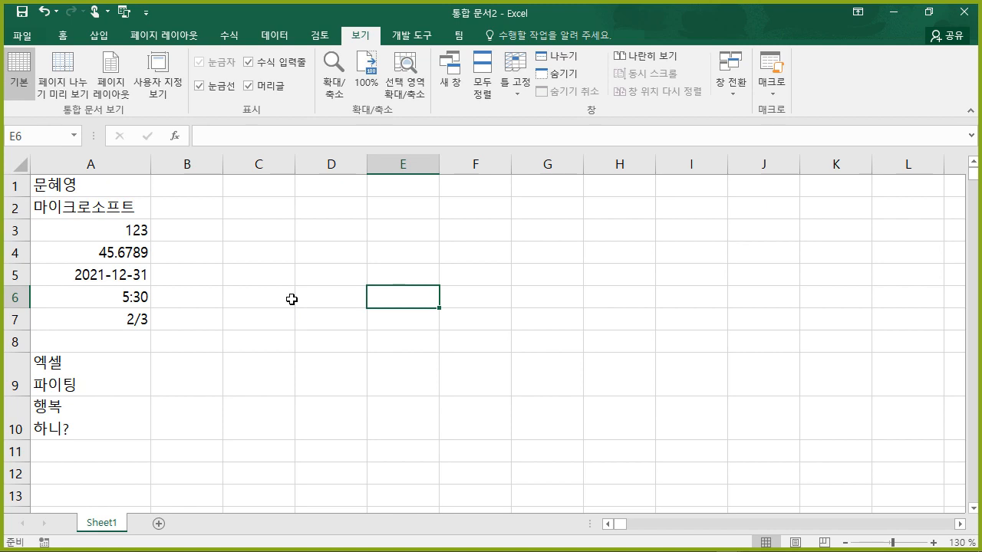
pyautogui.click(246, 189)
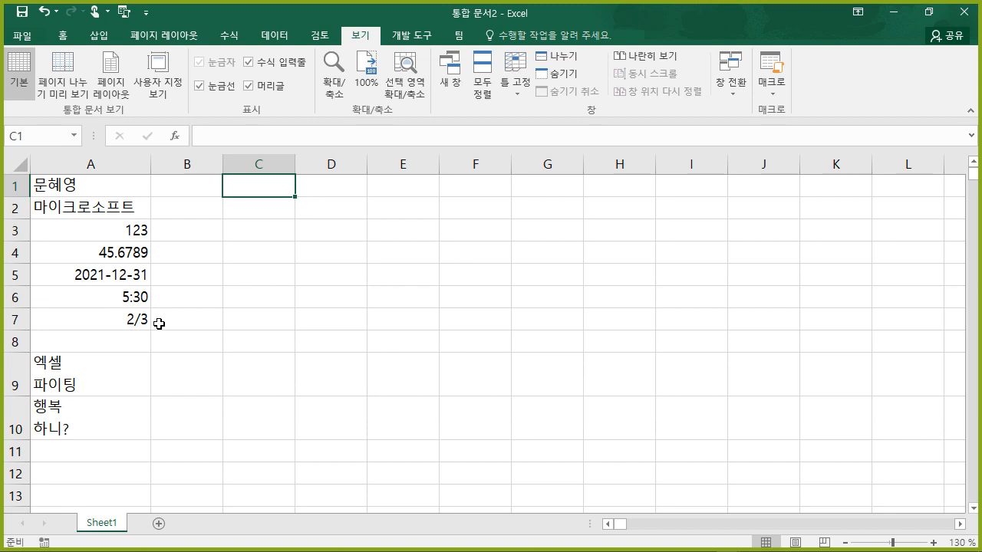
# - Enter =today() in C1 so it displays 2021-01-25
pyautogui.doubleClick(267, 191)
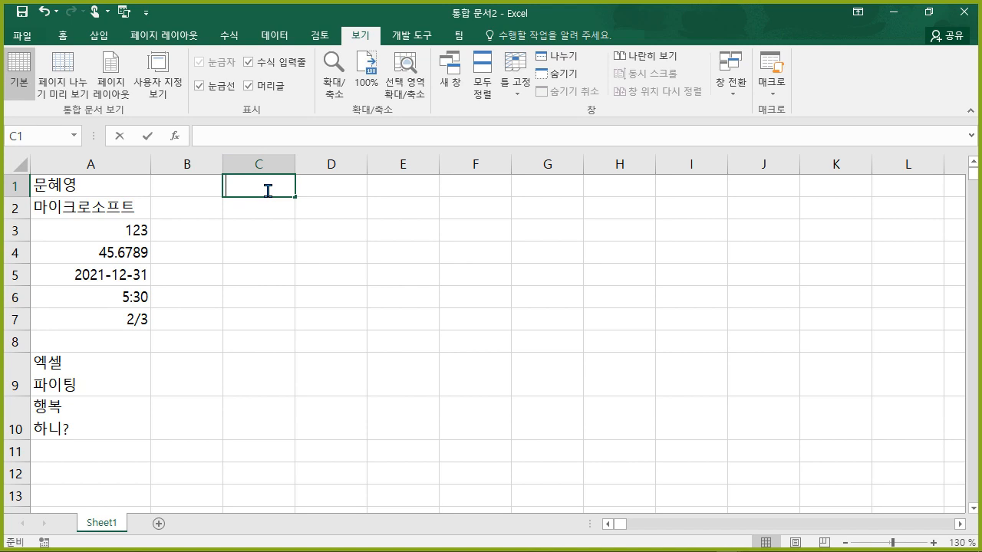
pyautogui.write('=ㅅ')
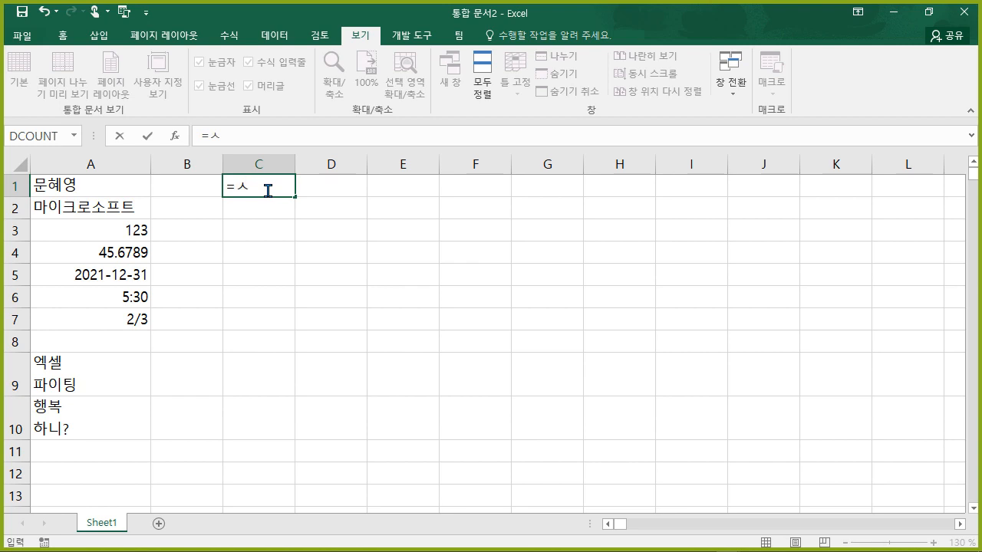
pyautogui.press('BackSpace')
pyautogui.write('today(')
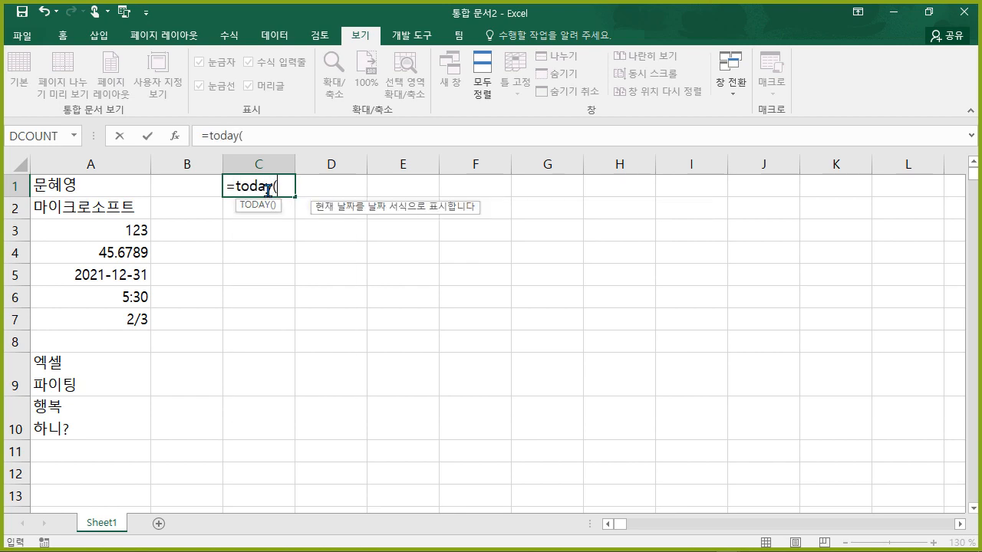
pyautogui.write(')')
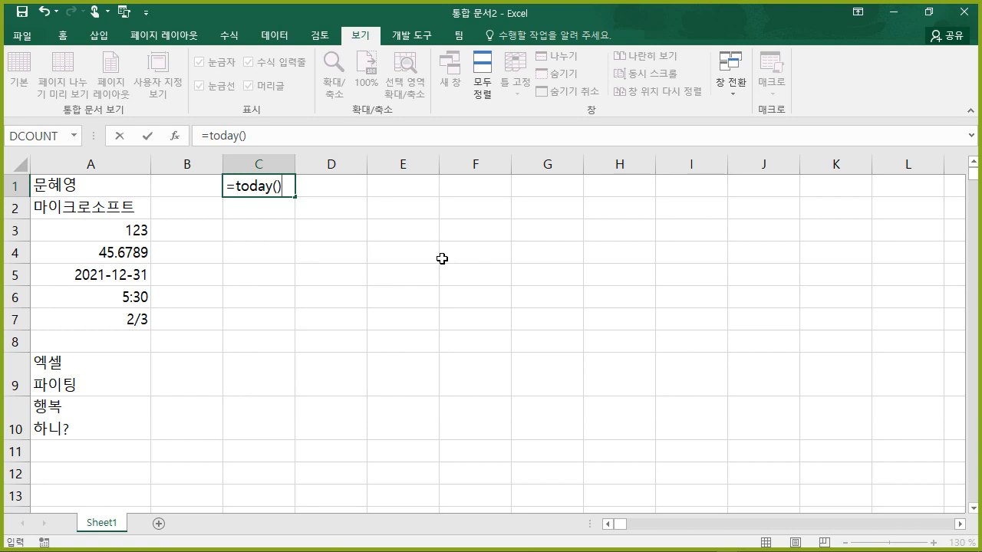
pyautogui.press('Return')
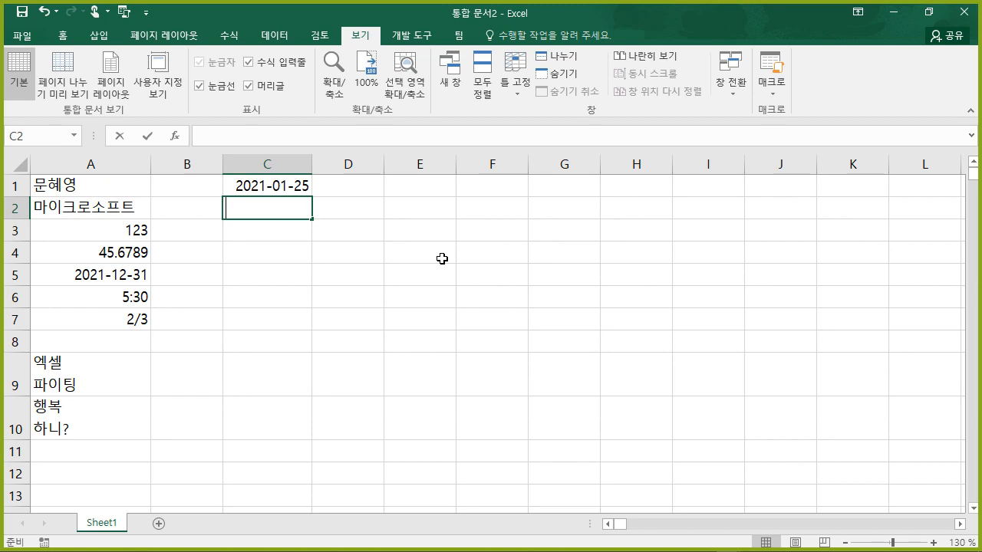
# - Insert today's date 2021-01-25 into C2 with Ctrl+;
pyautogui.hotkey('ctrl', ';')
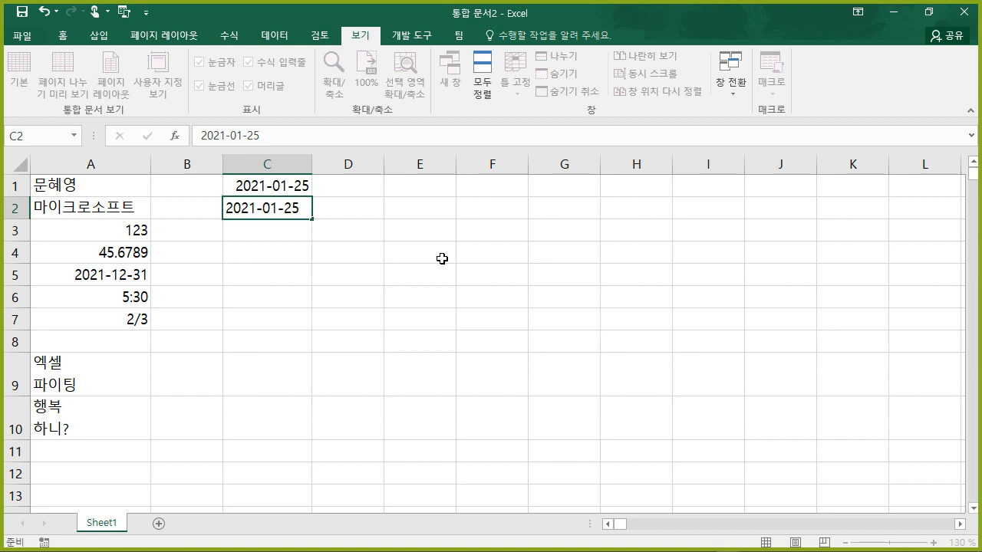
pyautogui.press('Return')
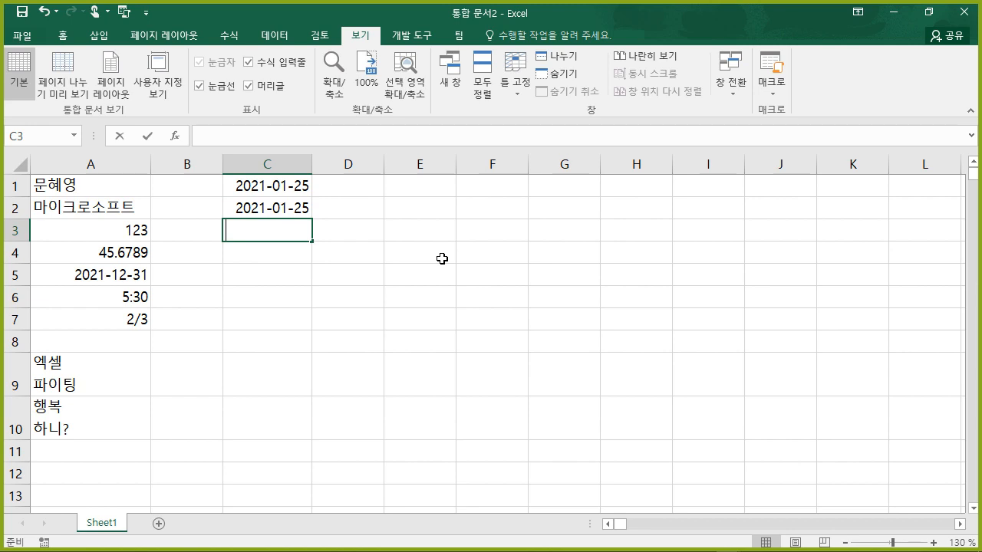
pyautogui.write(':')
pyautogui.press('BackSpace')
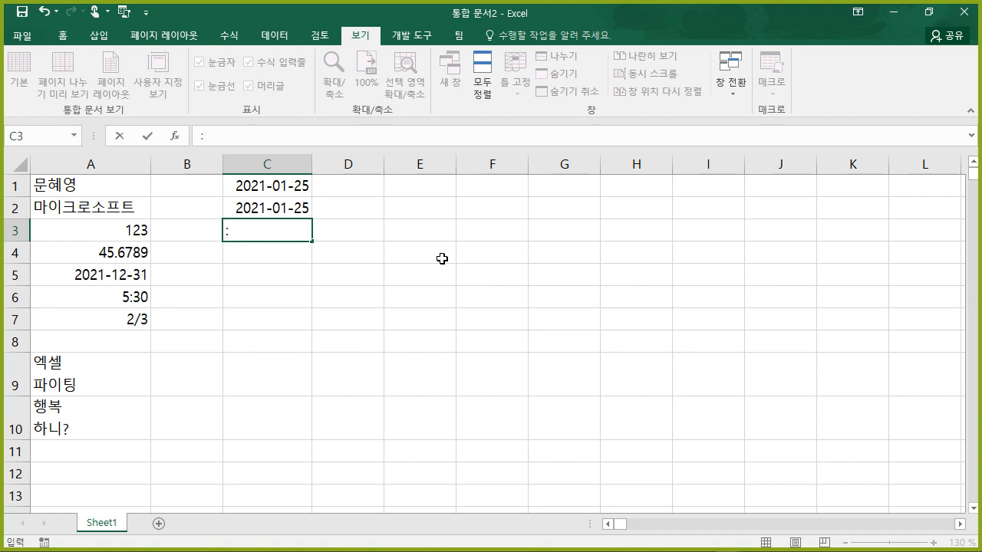
pyautogui.write(':')
pyautogui.press('Return')
pyautogui.press('Up')
pyautogui.press('super+space')
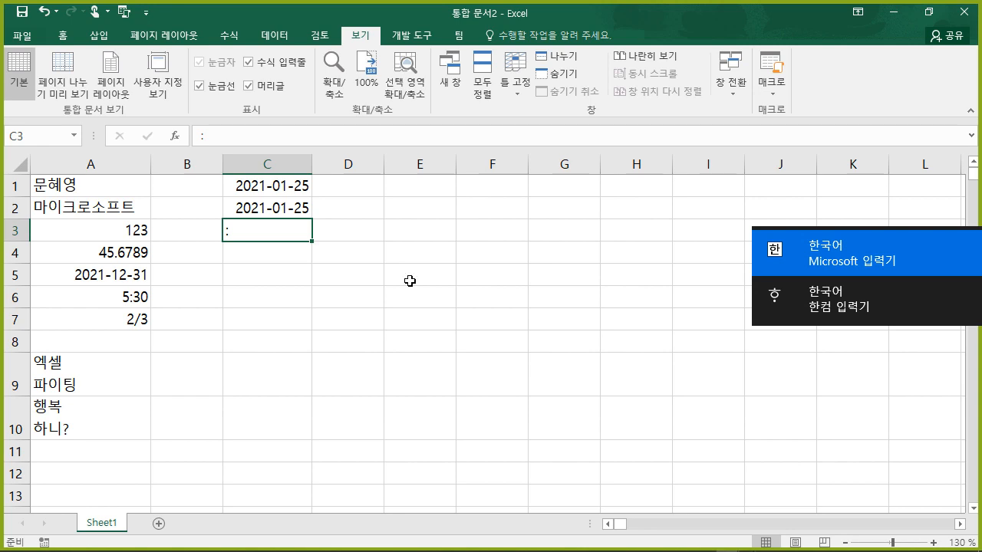
# - Insert the current time 3:16 PM into C4 and clear the stray colon from C3
pyautogui.doubleClick(285, 253)
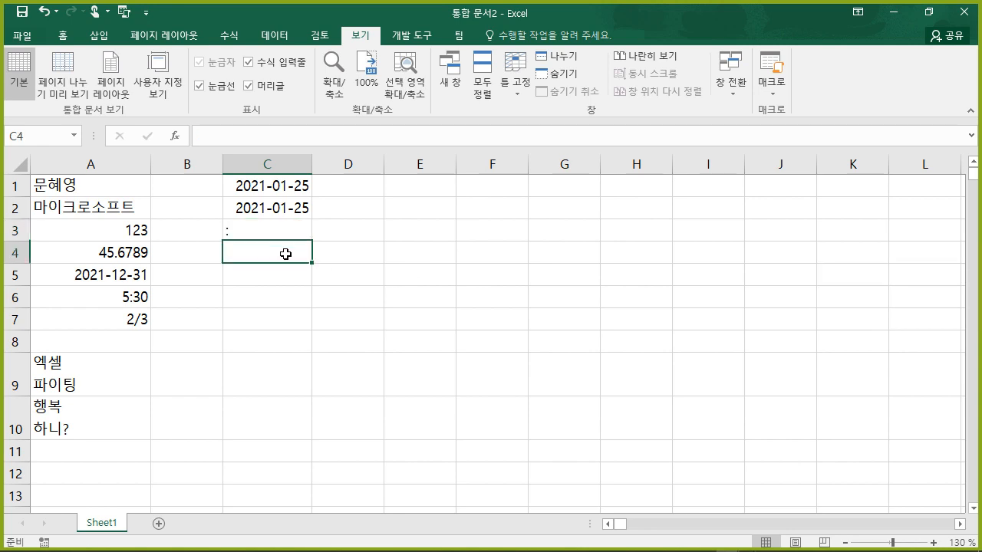
pyautogui.hotkey('ctrl', 'shift', ';')
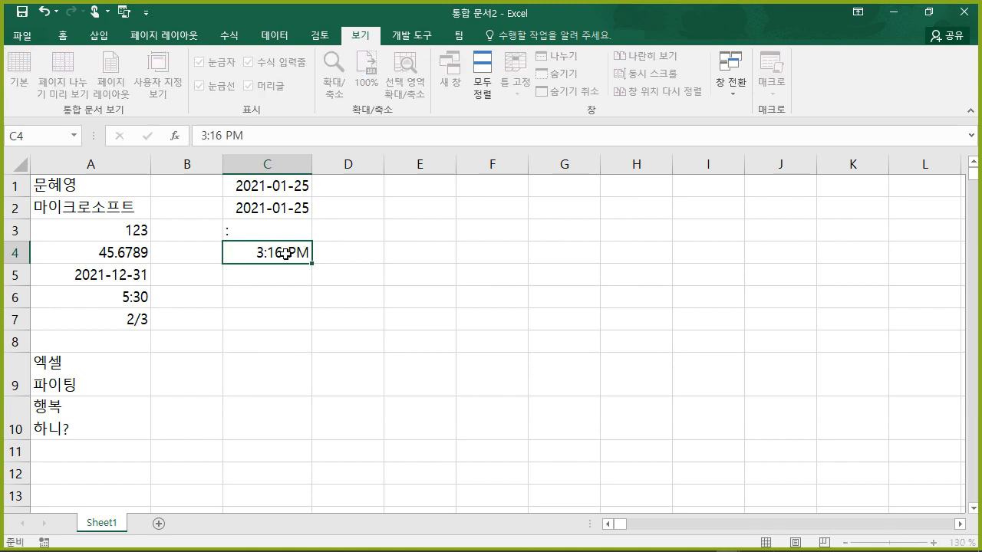
pyautogui.press('Return')
pyautogui.click(276, 232)
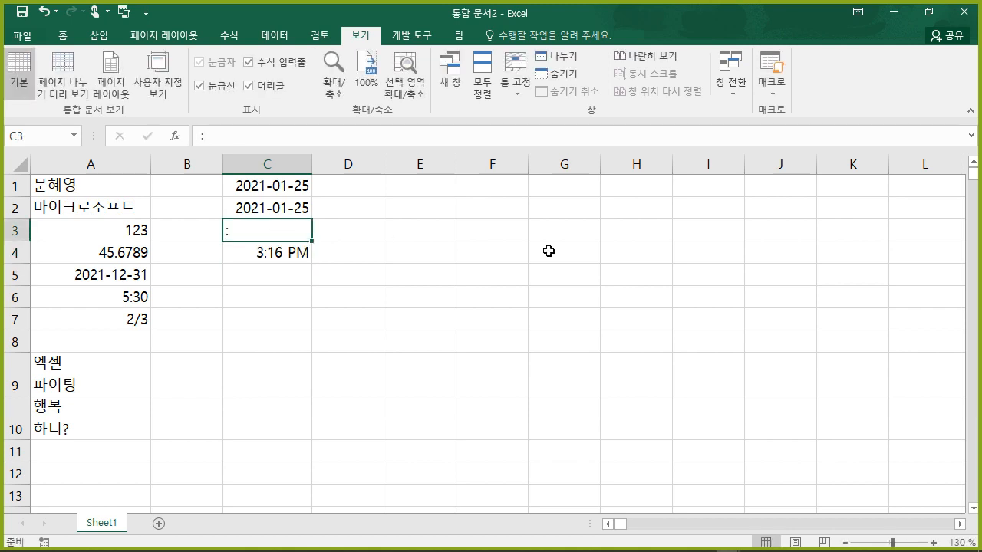
pyautogui.press('Delete')
# - Replace C1's TODAY formula with 7, which then displays as the date 1900-01-07
pyautogui.click(290, 189)
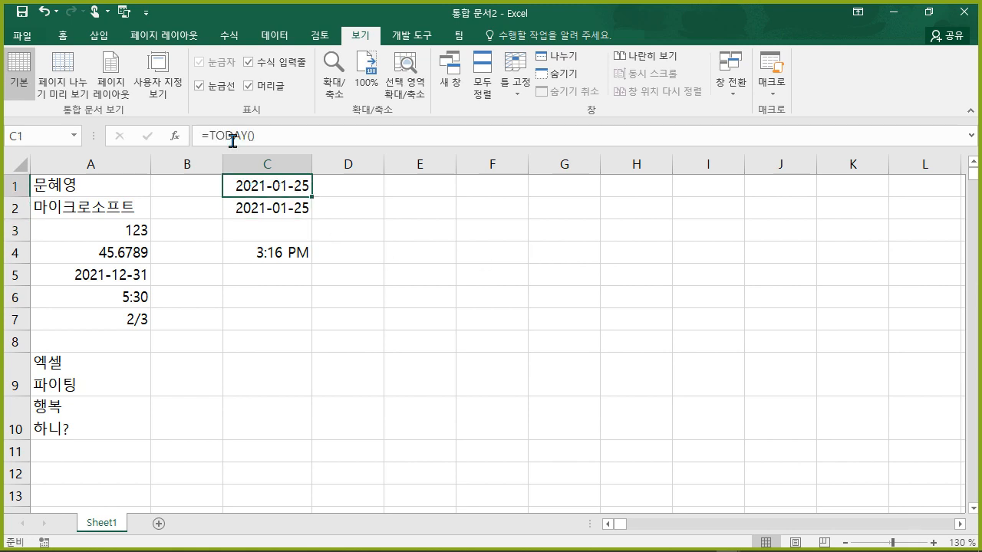
pyautogui.click(63, 36)
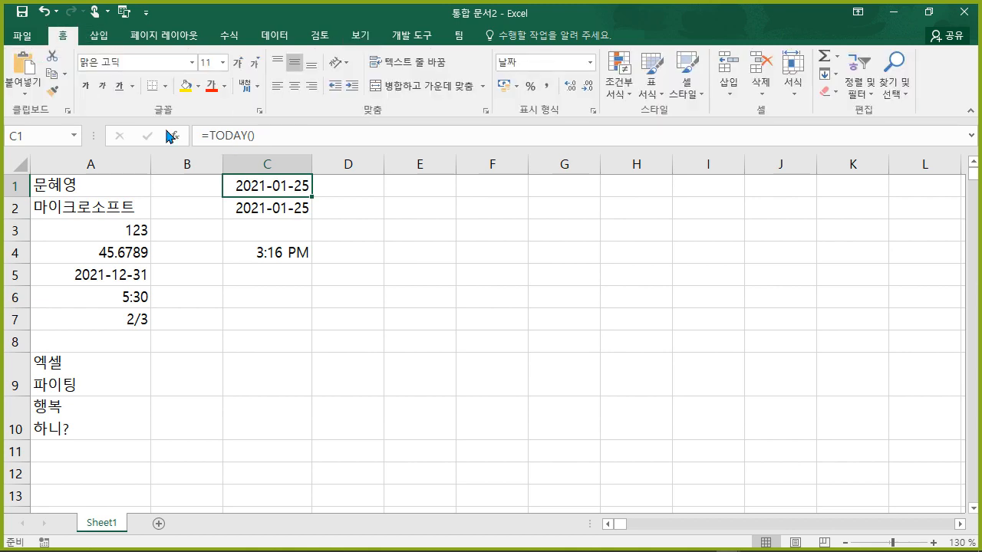
pyautogui.click(367, 257)
pyautogui.click(298, 194)
pyautogui.press('Delete')
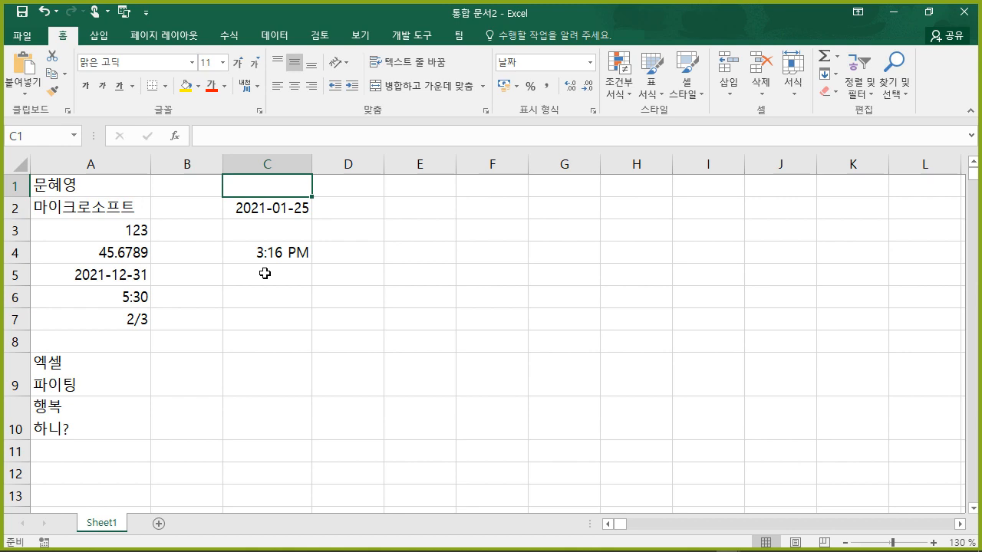
pyautogui.press('F2')
pyautogui.write('7')
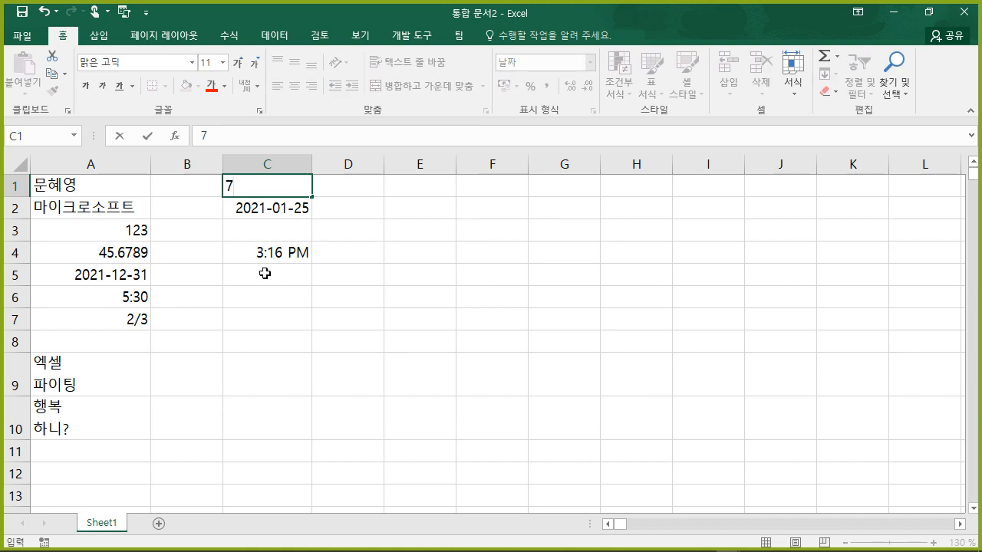
pyautogui.press('Return')
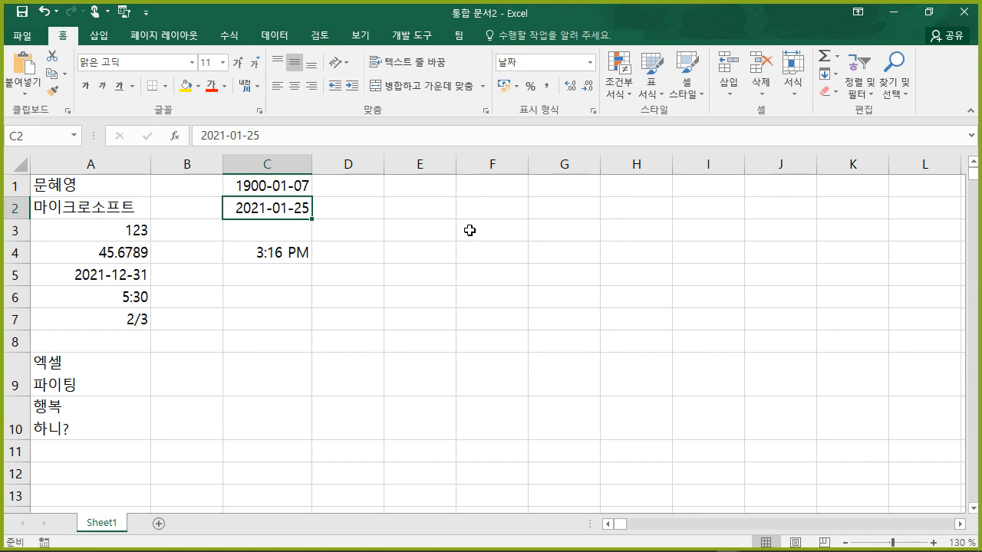
# - Apply Clear All to C1 and re-enter 7 so it shows as a plain number
pyautogui.click(293, 190)
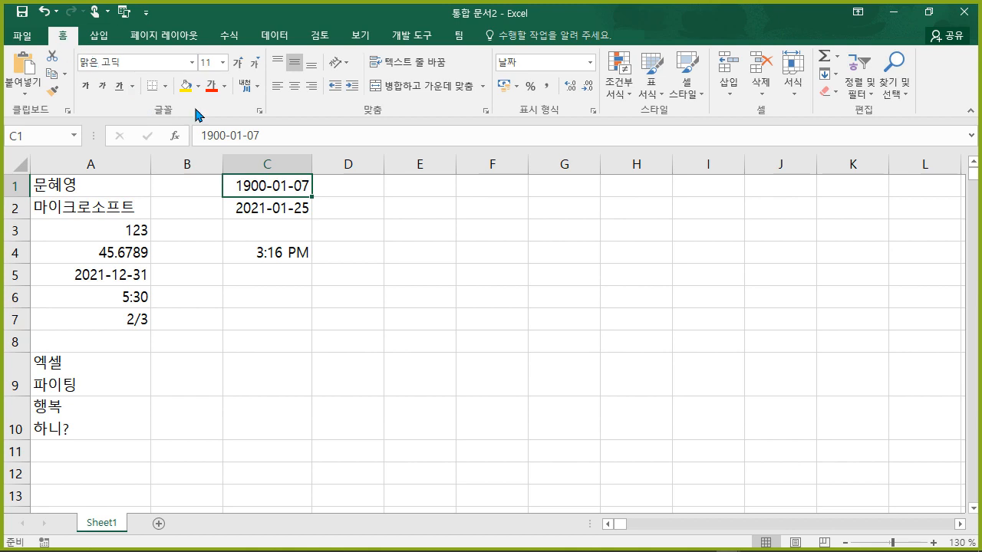
pyautogui.click(836, 91)
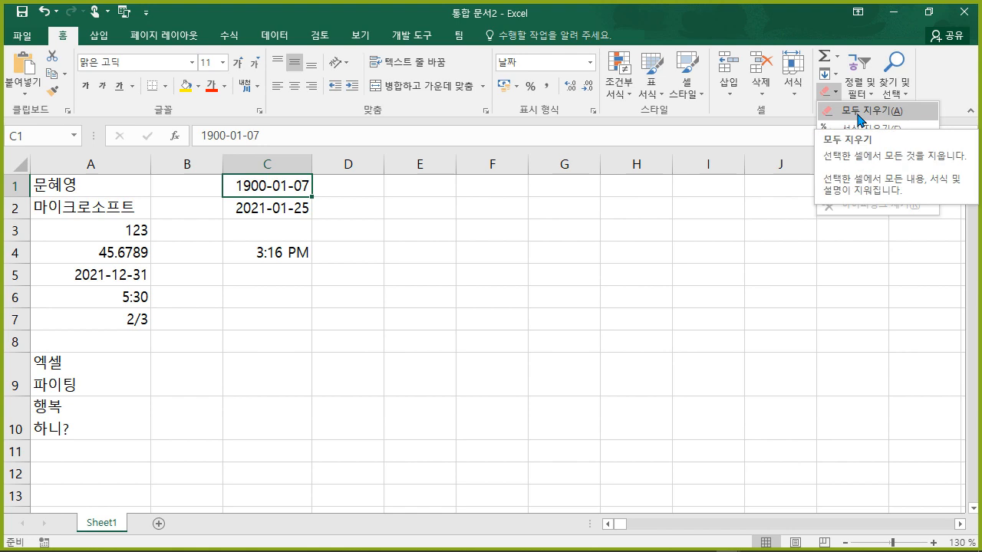
pyautogui.click(863, 112)
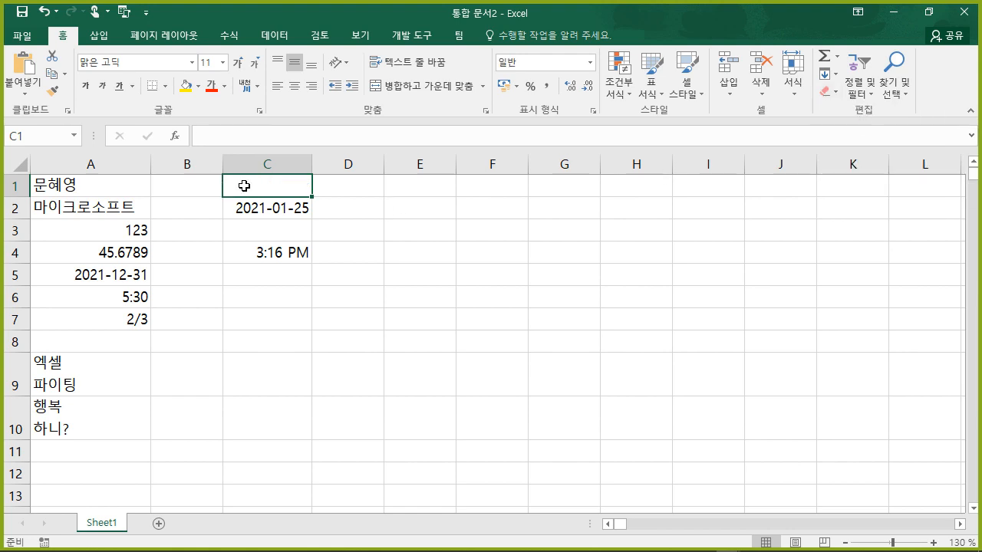
pyautogui.write('7')
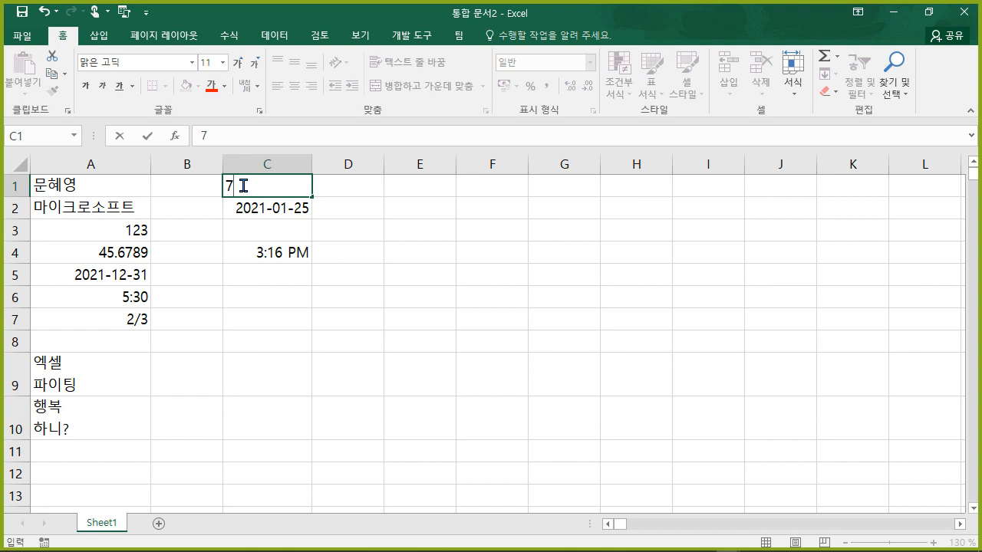
pyautogui.press('Return')
# - Mark the Clear All option with a pen stroke, then dismiss the notes and leave C1
pyautogui.click(269, 192)
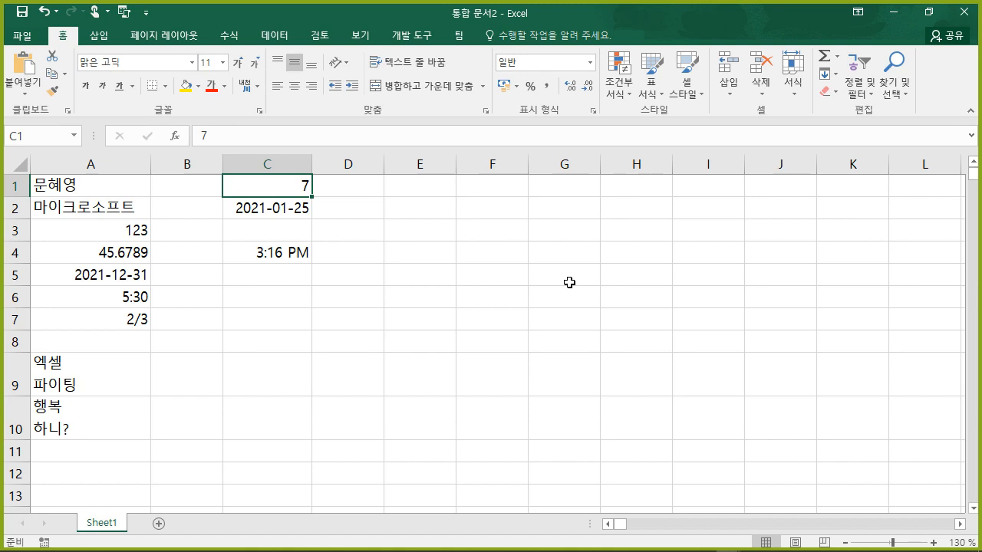
pyautogui.click(835, 94)
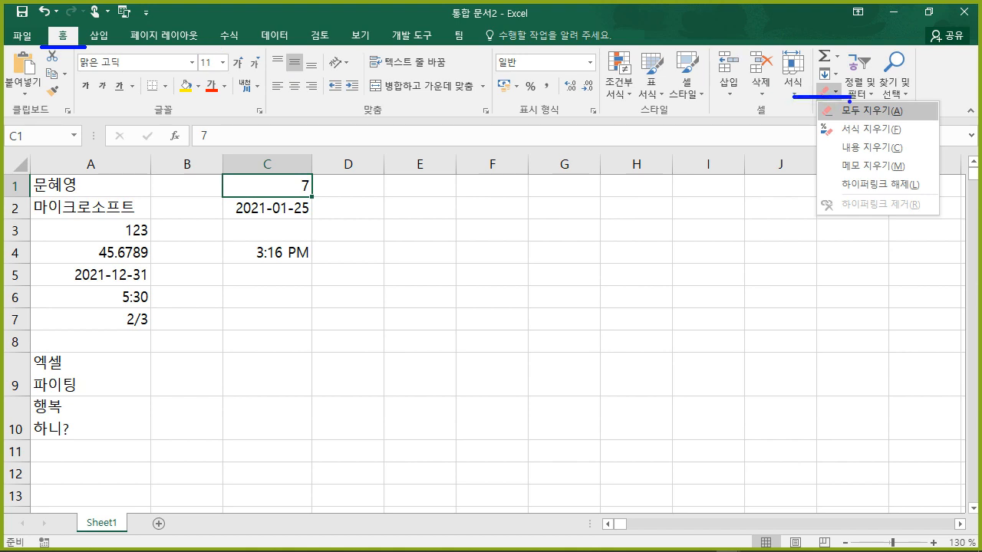
pyautogui.moveTo(806, 124); pyautogui.dragTo(928, 121)
pyautogui.press('Escape')
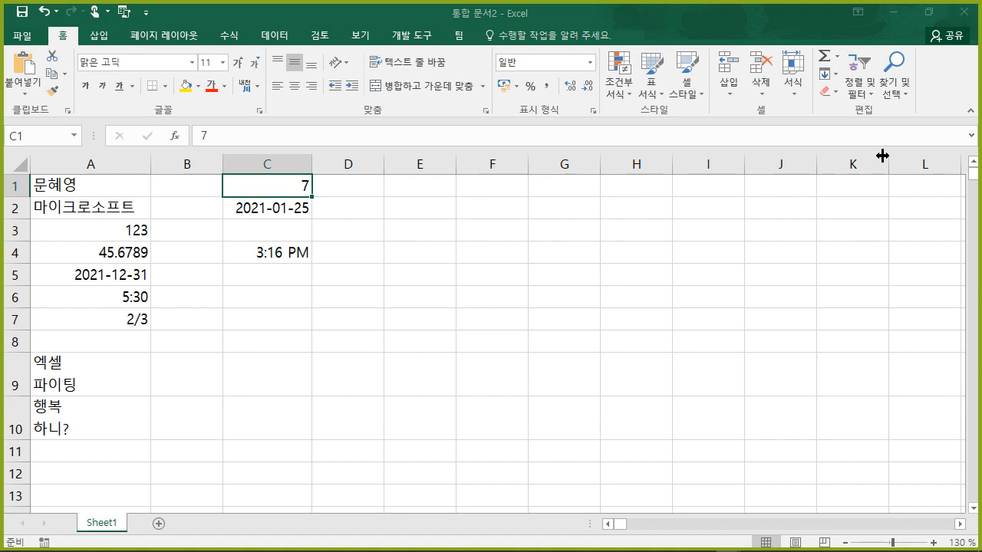
pyautogui.click(500, 302)
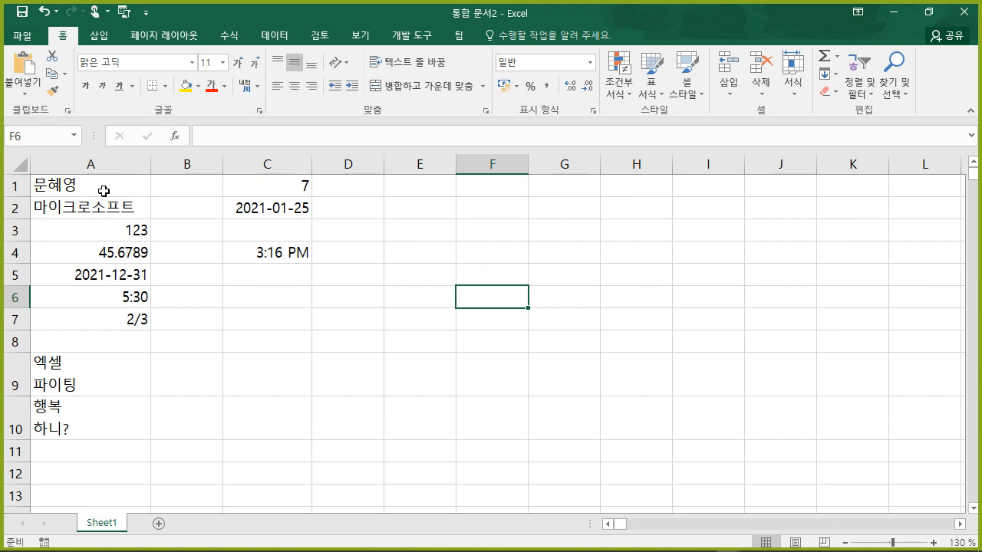
# - Select E1:H7, type 엑셀 and commit it to all 28 cells at once with Ctrl+Enter
pyautogui.click(124, 191)
pyautogui.click(123, 200)
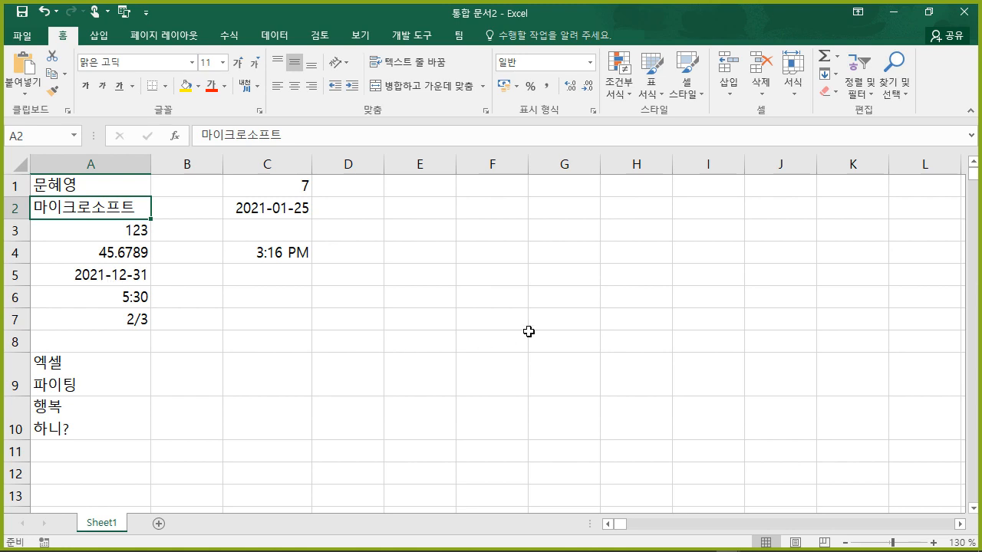
pyautogui.click(588, 301)
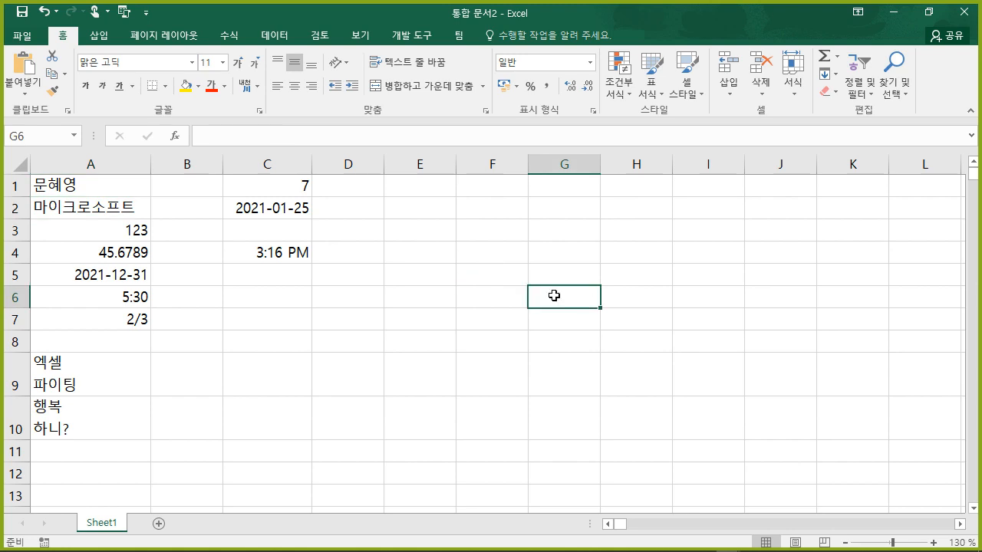
pyautogui.click(430, 190)
pyautogui.moveTo(432, 189); pyautogui.dragTo(658, 330)
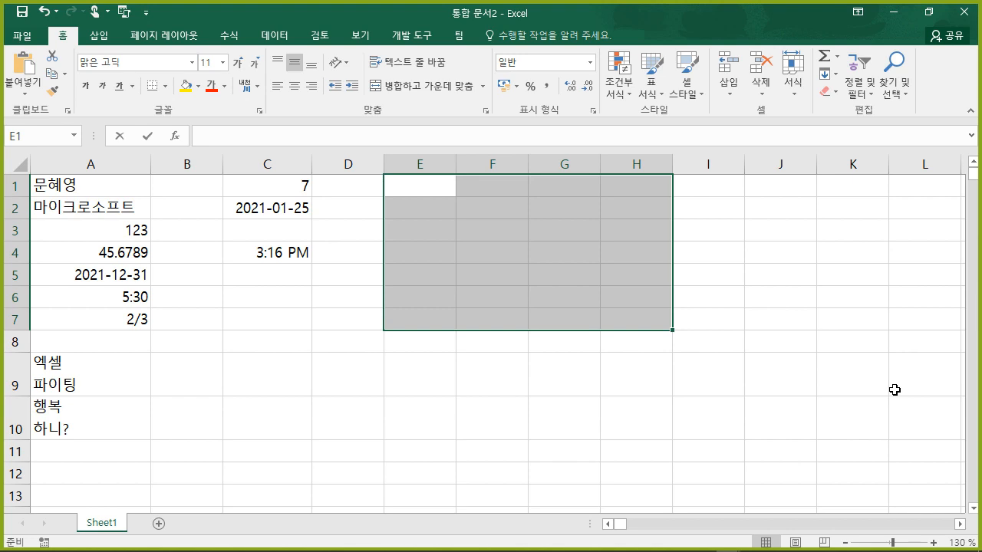
pyautogui.write('dpr')
pyautogui.press('BackSpace')
pyautogui.press('BackSpace')
pyautogui.press('BackSpace')
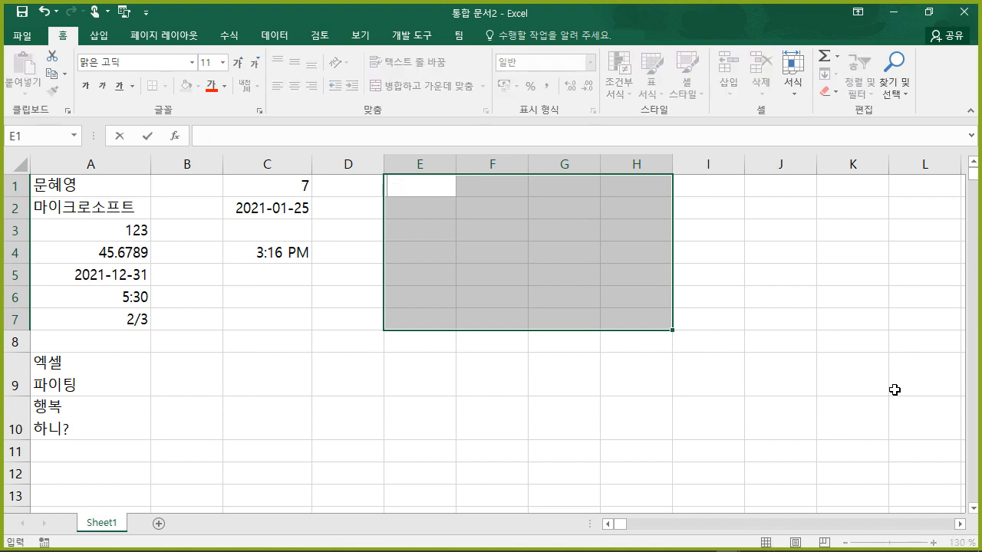
pyautogui.write('엑셀')
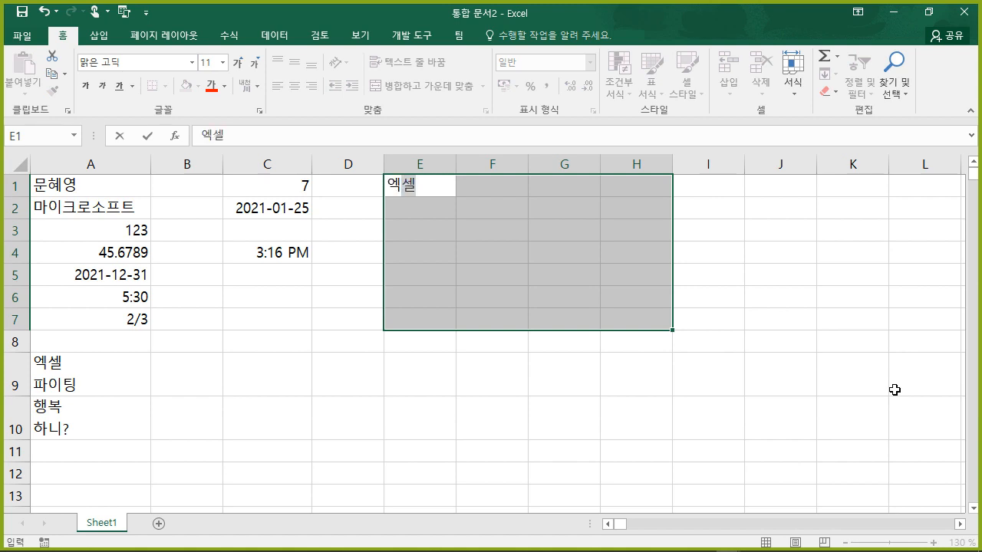
pyautogui.hotkey('ctrl', 'Return')
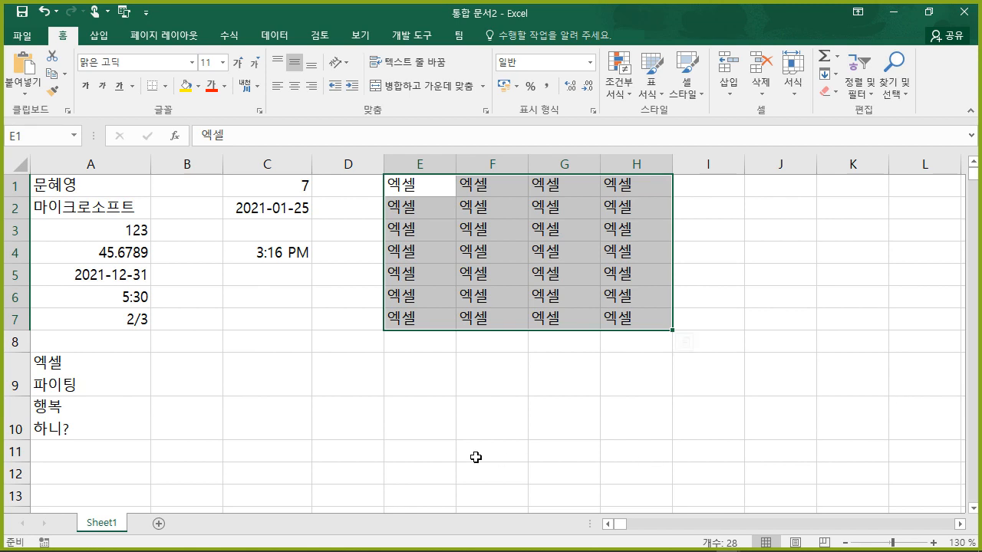
pyautogui.click(433, 420)
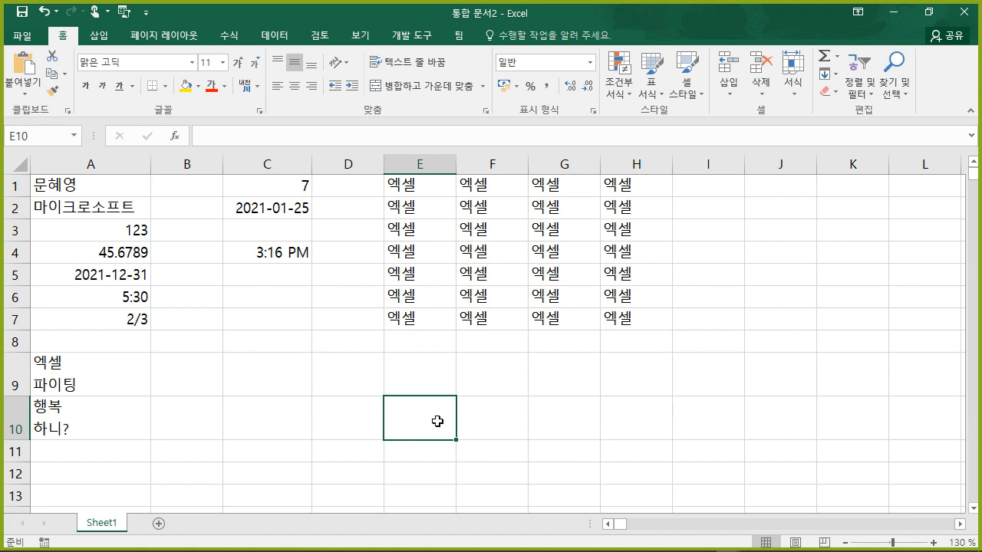
# - Multi-select the 13 grey checkerboard cells in rows 9–11, from E10 through D11
pyautogui.keyDown('ctrl'); pyautogui.click(577, 427); pyautogui.keyUp('ctrl')
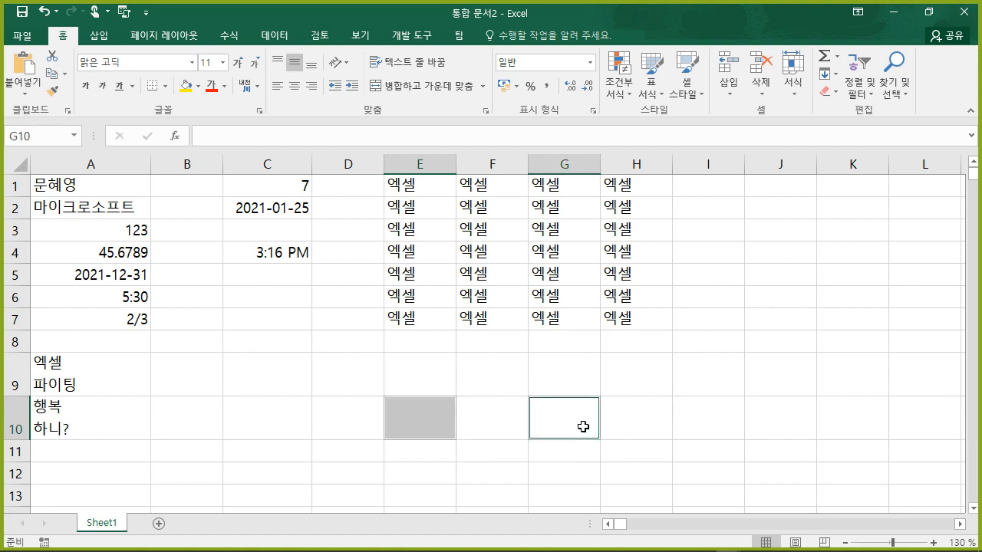
pyautogui.keyDown('ctrl'); pyautogui.click(716, 422); pyautogui.keyUp('ctrl')
pyautogui.keyDown('ctrl'); pyautogui.click(848, 415); pyautogui.keyUp('ctrl')
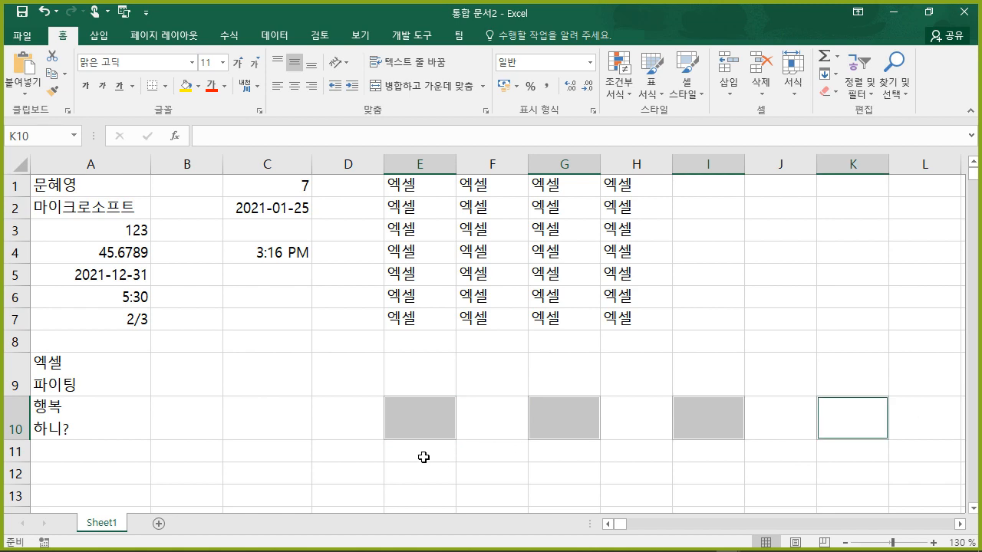
pyautogui.keyDown('ctrl'); pyautogui.click(499, 388); pyautogui.keyUp('ctrl')
pyautogui.keyDown('ctrl'); pyautogui.click(617, 387); pyautogui.keyUp('ctrl')
pyautogui.keyDown('ctrl'); pyautogui.click(784, 383); pyautogui.keyUp('ctrl')
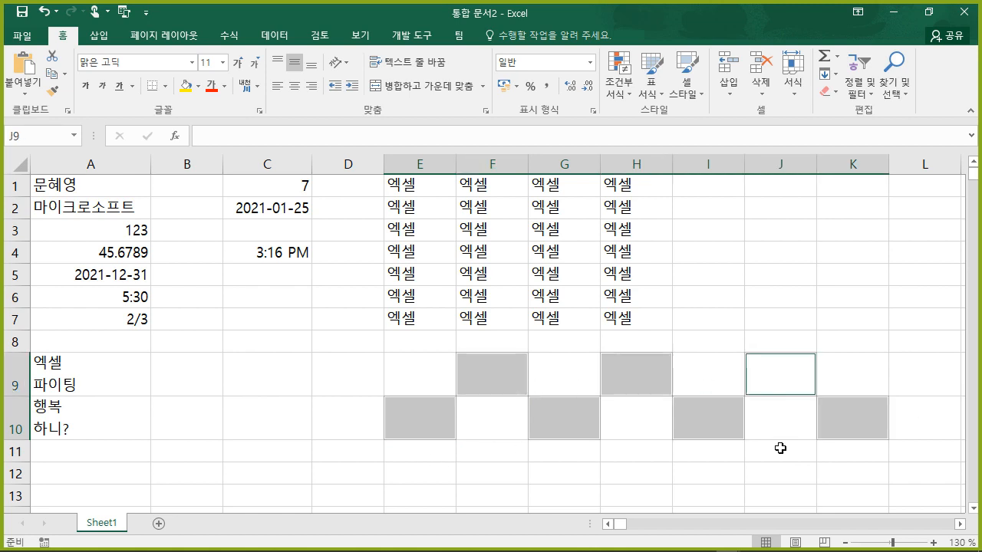
pyautogui.keyDown('ctrl'); pyautogui.click(775, 457); pyautogui.keyUp('ctrl')
pyautogui.keyDown('ctrl'); pyautogui.click(629, 461); pyautogui.keyUp('ctrl')
pyautogui.keyDown('ctrl'); pyautogui.click(463, 454); pyautogui.keyUp('ctrl')
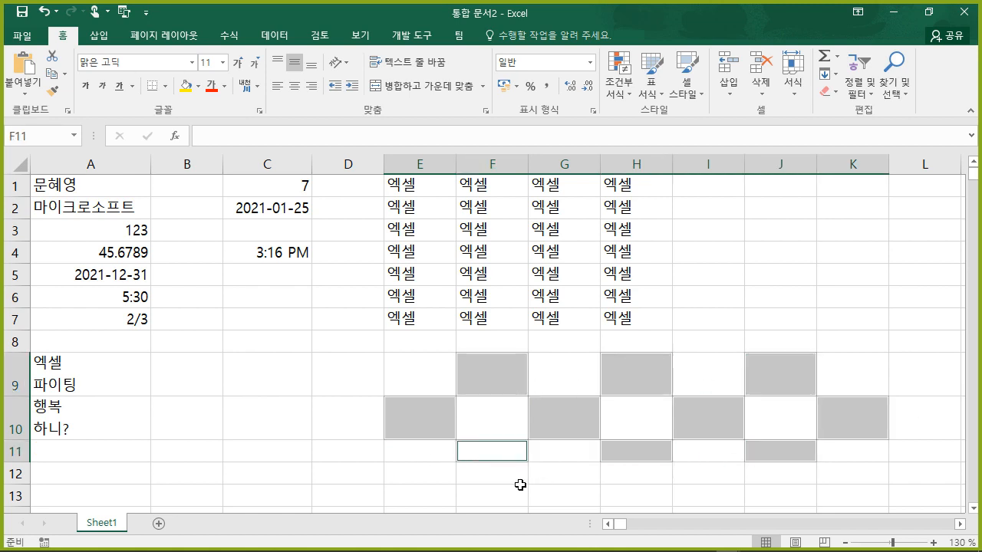
pyautogui.keyDown('ctrl'); pyautogui.click(348, 375); pyautogui.keyUp('ctrl')
pyautogui.keyDown('ctrl'); pyautogui.click(284, 406); pyautogui.keyUp('ctrl')
pyautogui.keyDown('ctrl'); pyautogui.click(363, 453); pyautogui.keyUp('ctrl')
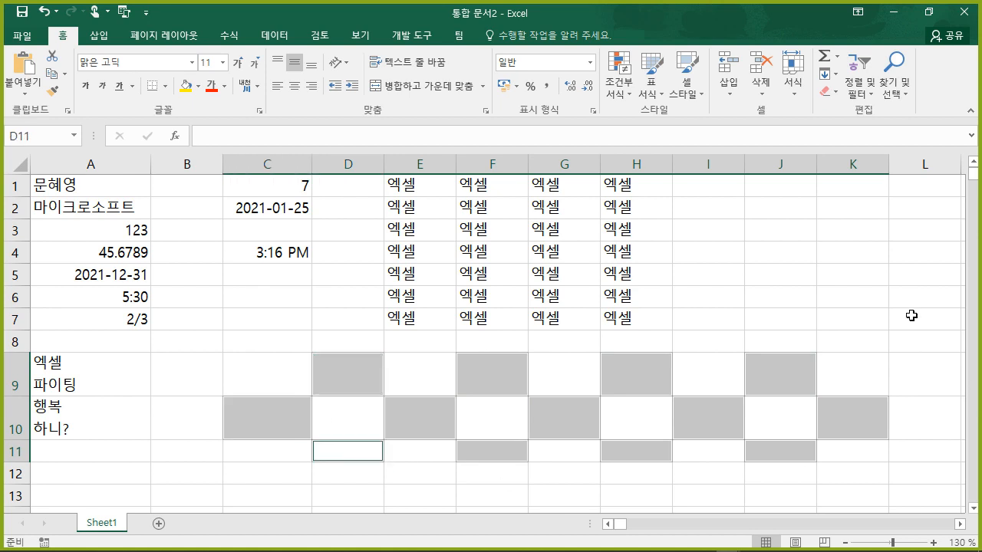
# - Enter 키보드 into all selected checkerboard cells at once with Ctrl+Enter
pyautogui.press('F2')
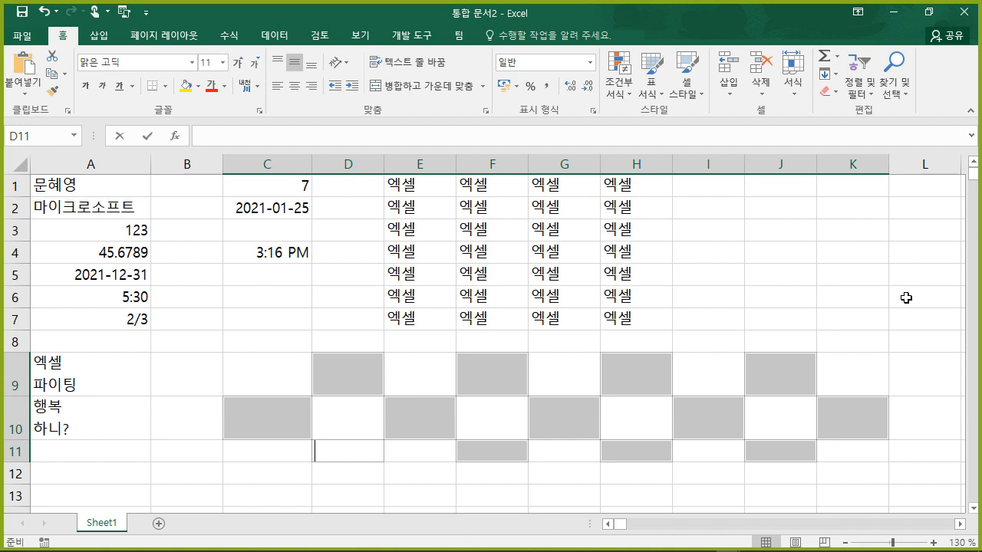
pyautogui.write('키보드')
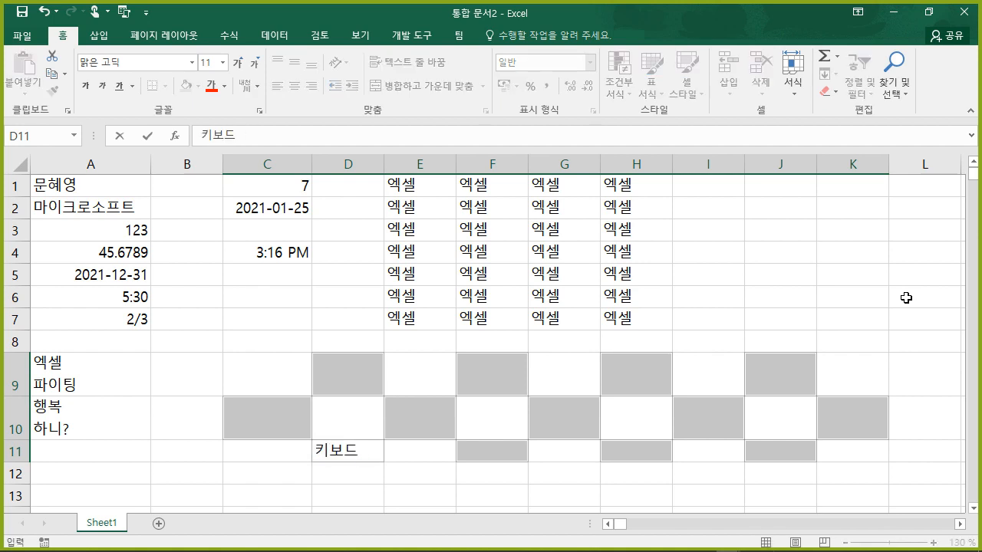
pyautogui.hotkey('ctrl', 'Return')
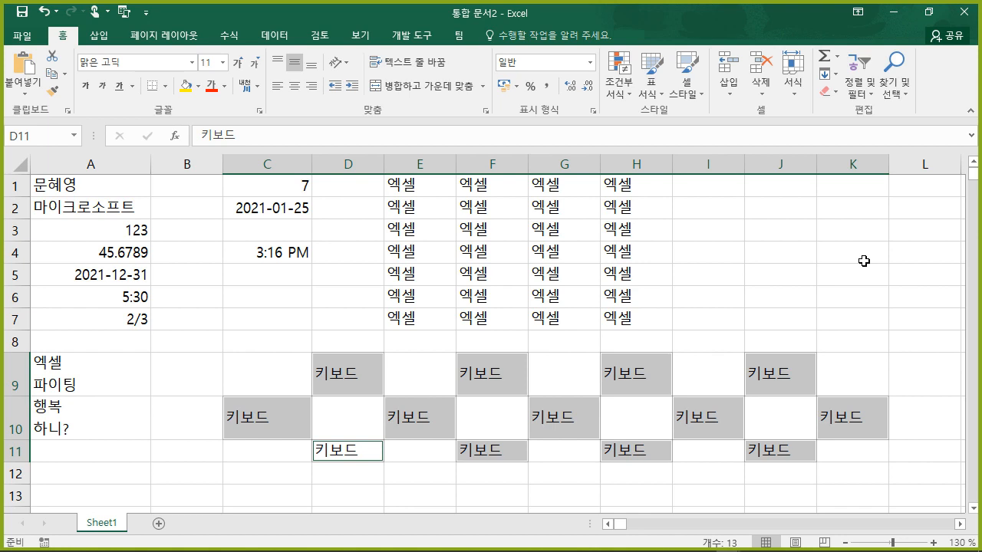
pyautogui.moveTo(403, 189); pyautogui.dragTo(606, 326)
pyautogui.click(721, 186)
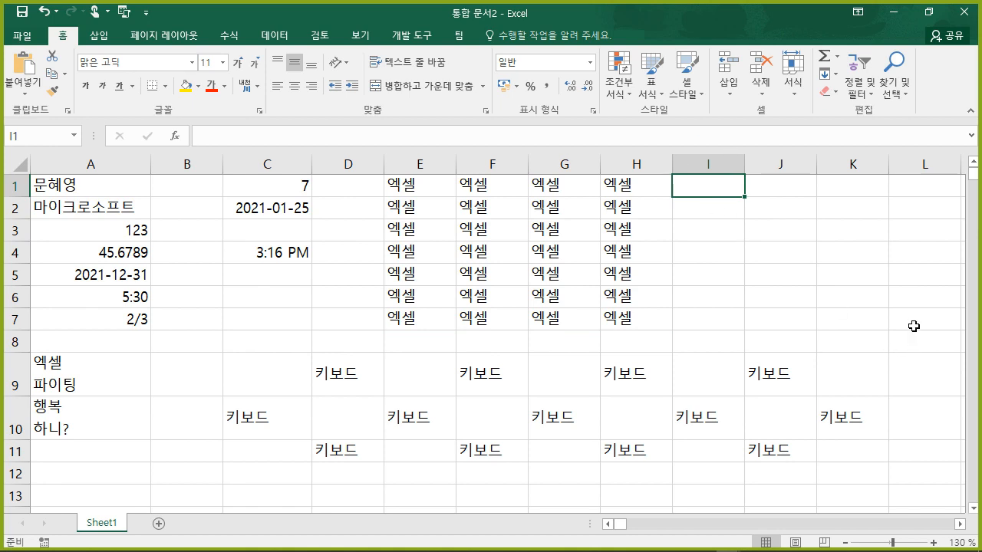
pyautogui.hotkey('shift', 'Right')
pyautogui.hotkey('shift', 'Right')
pyautogui.hotkey('shift', 'Down')
pyautogui.hotkey('shift', 'Down')
pyautogui.hotkey('shift', 'Down')
pyautogui.hotkey('shift', 'Down')
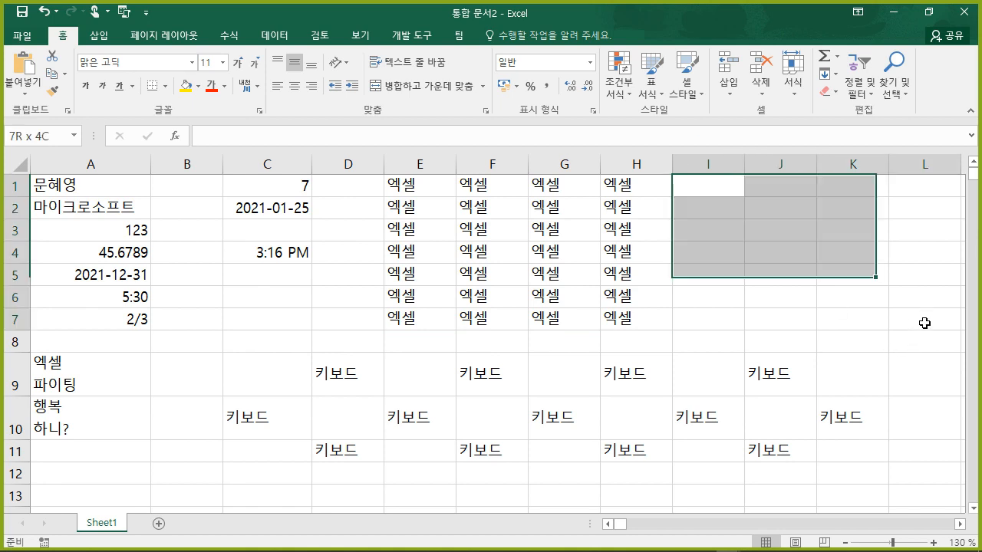
pyautogui.keyDown('shift'); pyautogui.click(924, 323); pyautogui.keyUp('shift')
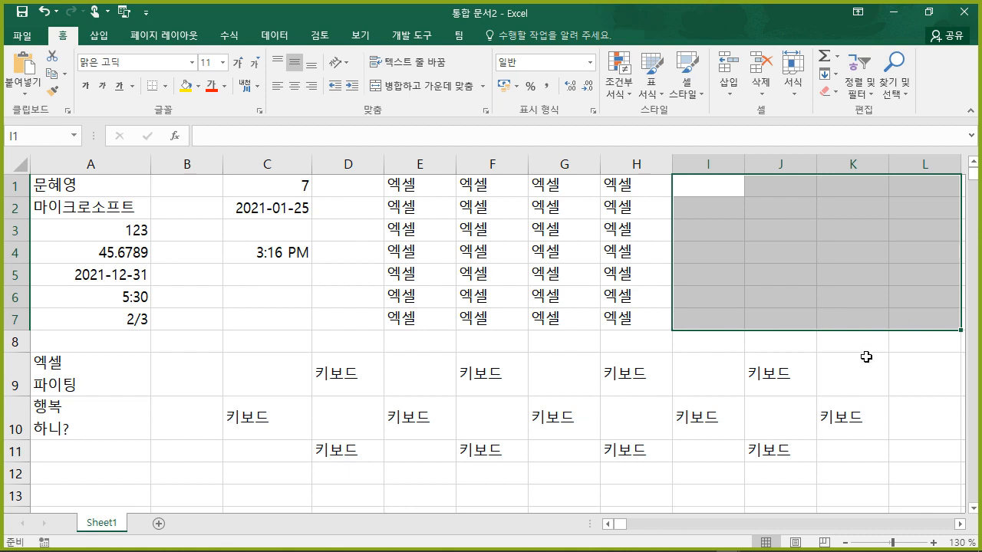
pyautogui.click(906, 374)
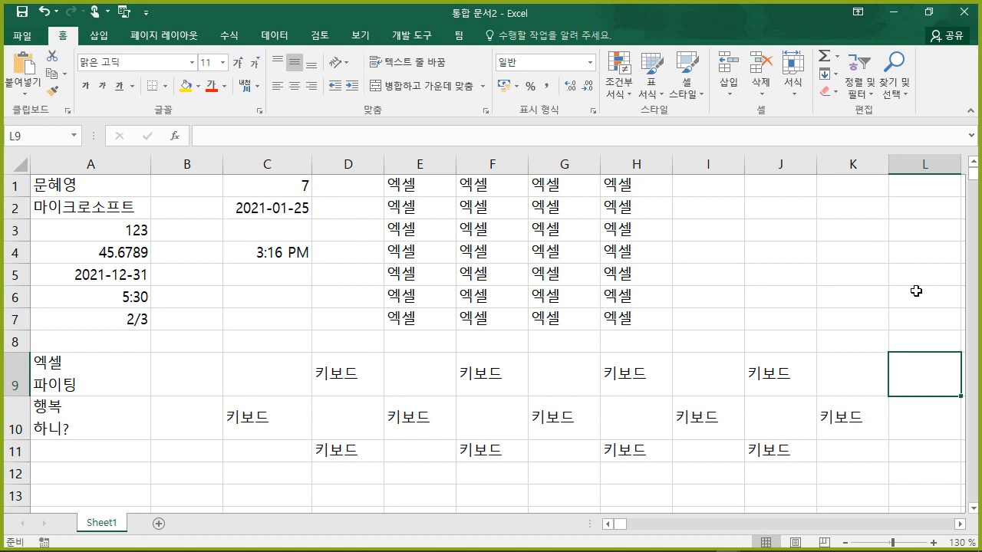
pyautogui.click(780, 208)
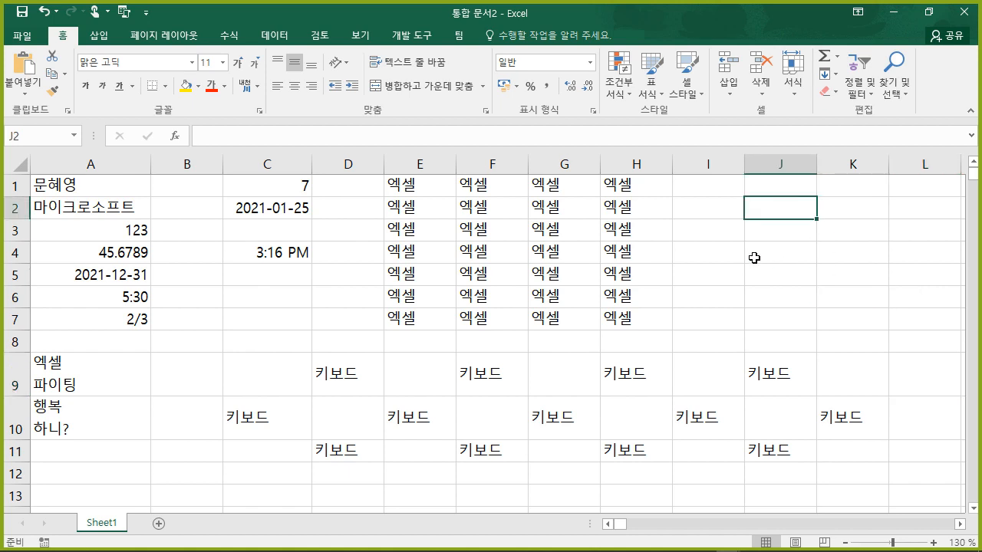
pyautogui.click(792, 234)
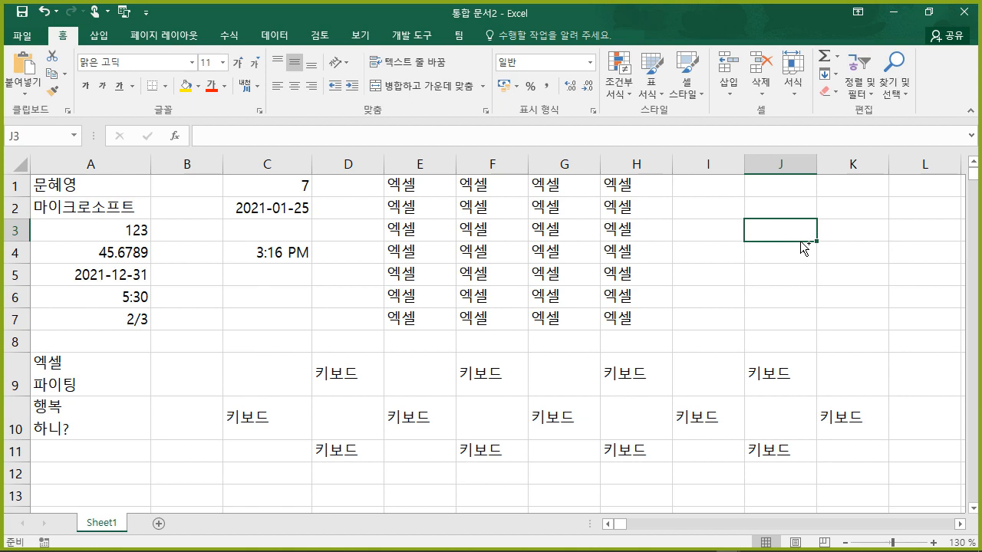
pyautogui.hotkey('ctrl', 'a')
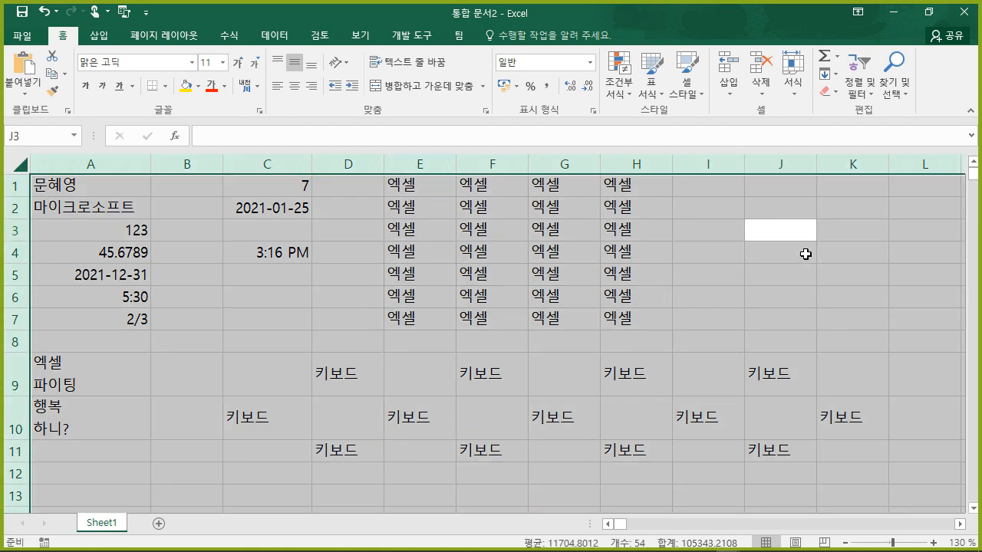
pyautogui.click(795, 298)
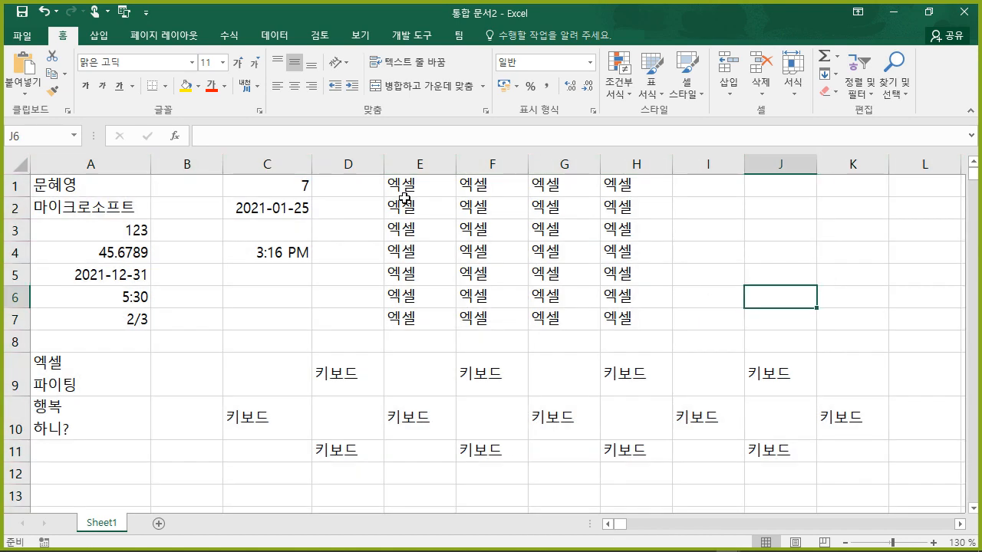
pyautogui.click(494, 235)
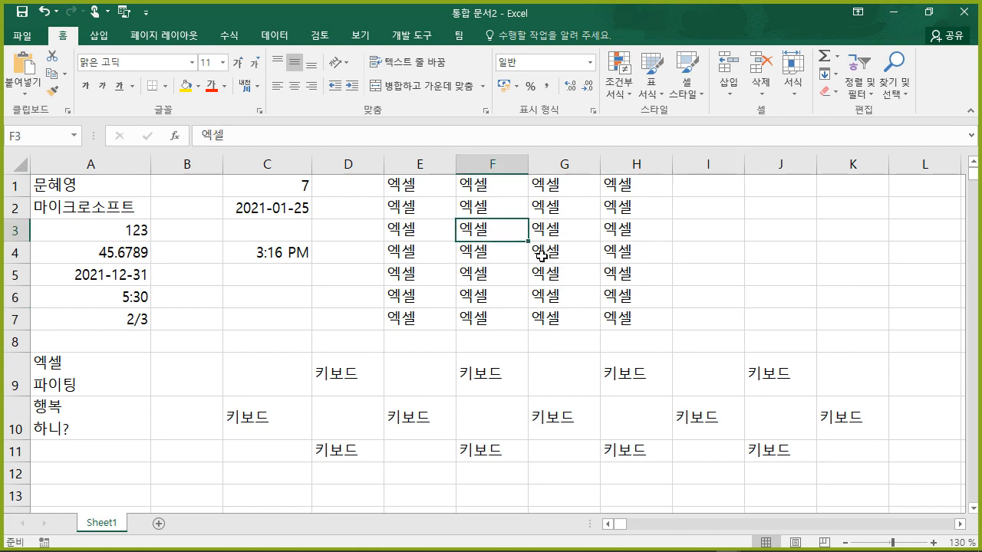
# - Select the 엑셀 block's current region, then row 1 out to H1, and finally F1:F7
pyautogui.hotkey('ctrl', 'a')
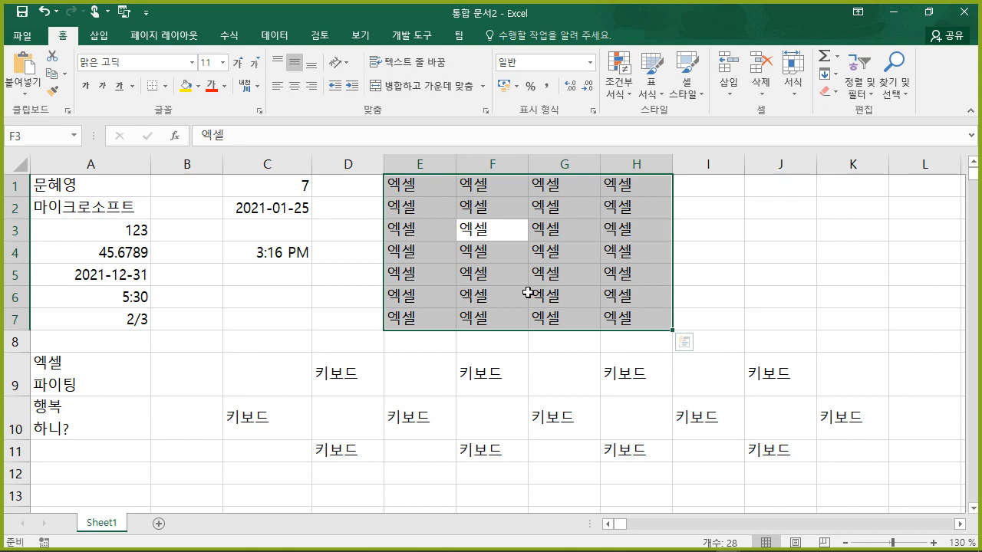
pyautogui.click(527, 291)
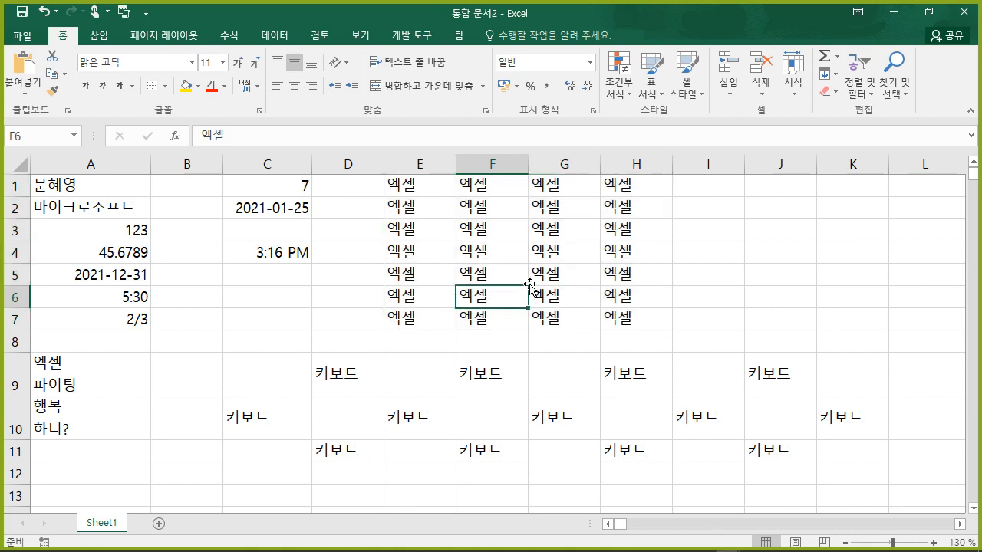
pyautogui.moveTo(529, 285); pyautogui.dragTo(403, 188)
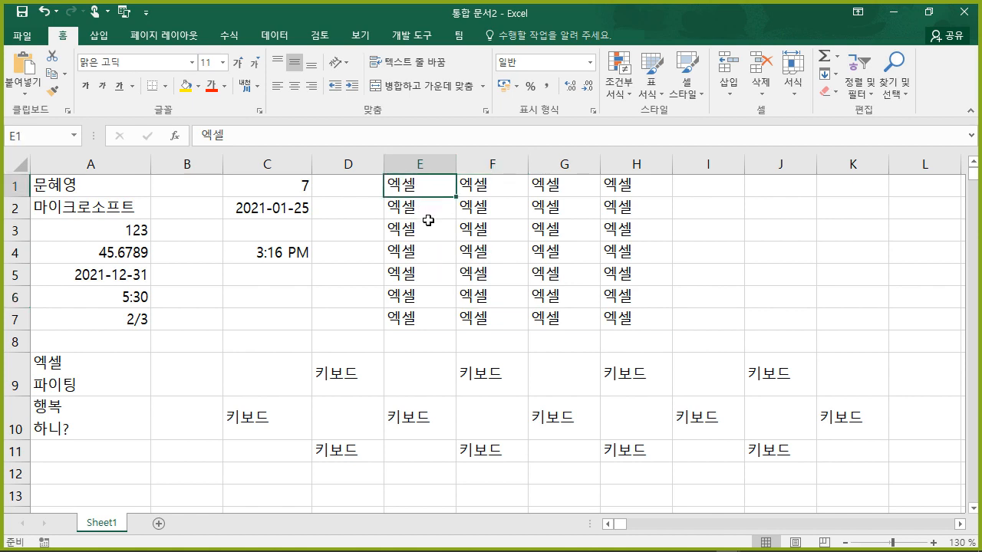
pyautogui.hotkey('ctrl', 'shift', 'Right')
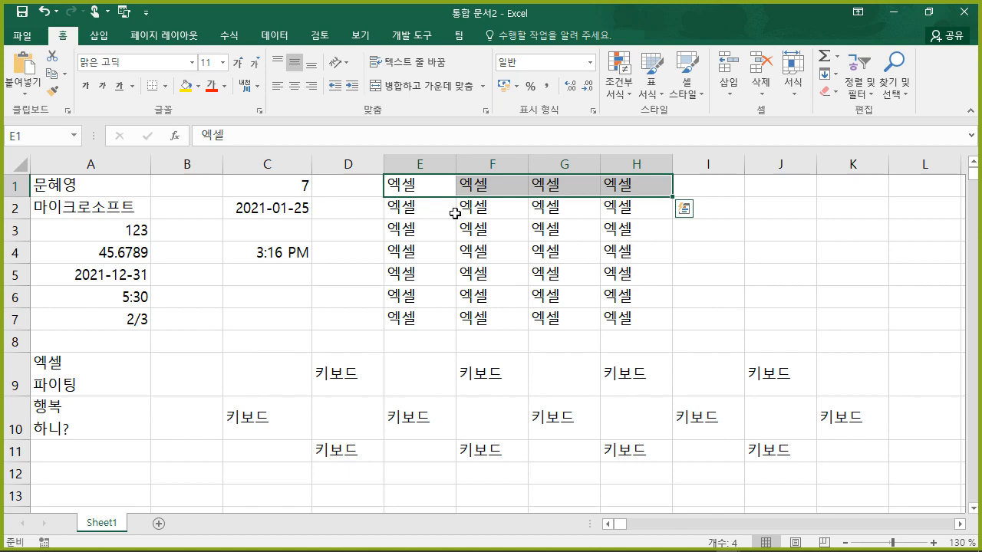
pyautogui.click(479, 187)
pyautogui.hotkey('shift', 'Down')
pyautogui.hotkey('shift', 'Down')
pyautogui.hotkey('shift', 'Down')
pyautogui.hotkey('shift', 'Down')
pyautogui.hotkey('shift', 'Down')
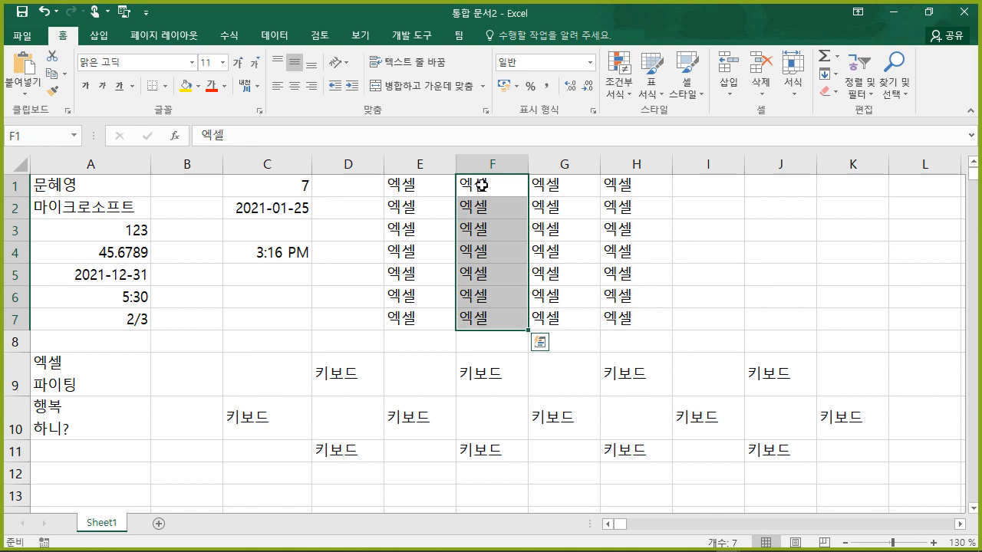
# - Select E1:H7 with Shift+arrows, then go from E1 to H7 using Ctrl+Down and Ctrl+Right
pyautogui.click(430, 190)
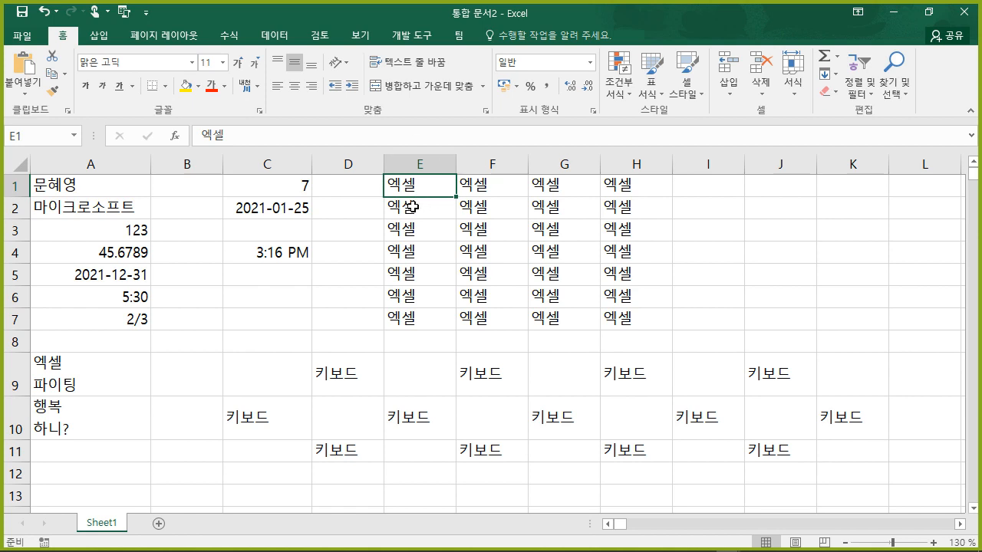
pyautogui.hotkey('shift', 'Right')
pyautogui.hotkey('shift', 'Right')
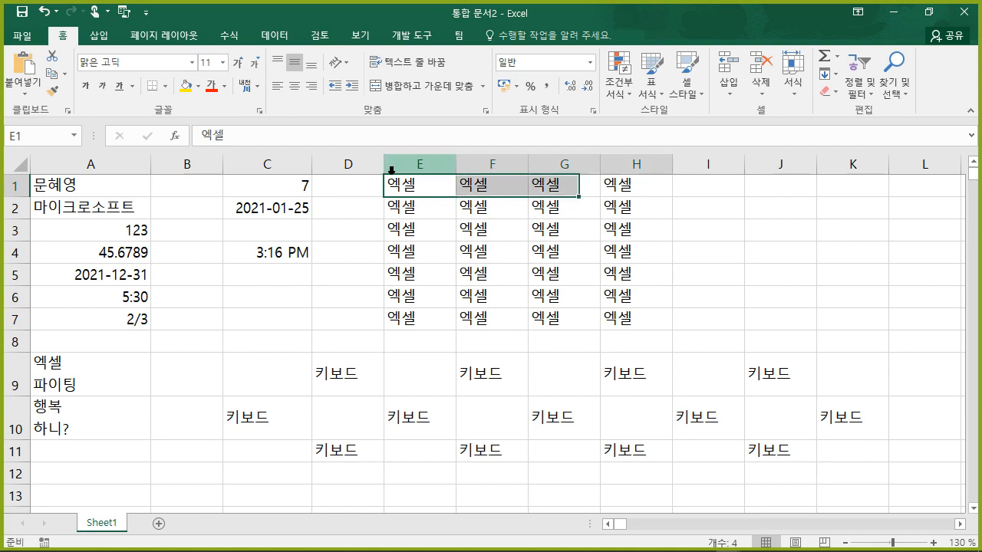
pyautogui.hotkey('shift', 'Right')
pyautogui.hotkey('shift', 'Down')
pyautogui.hotkey('shift', 'Down')
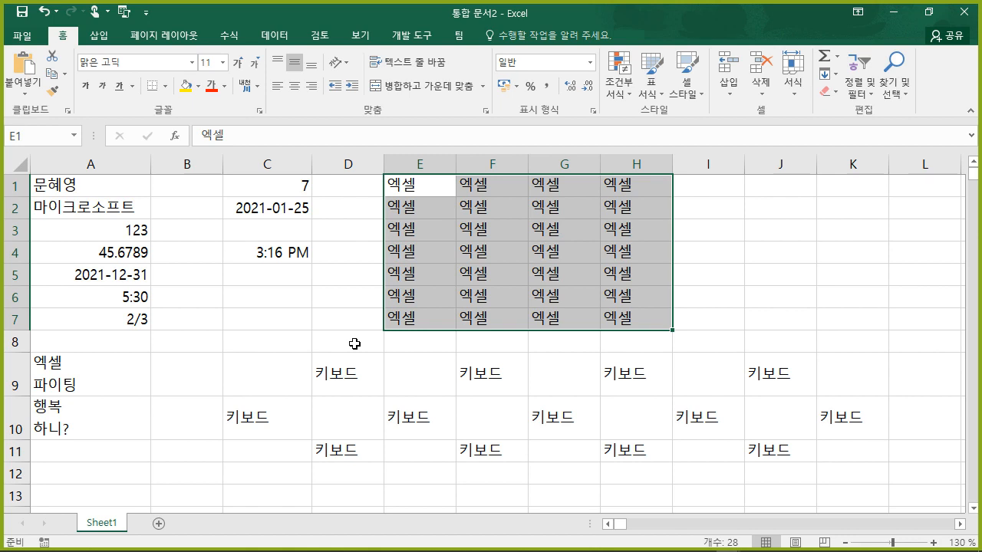
pyautogui.click(767, 293)
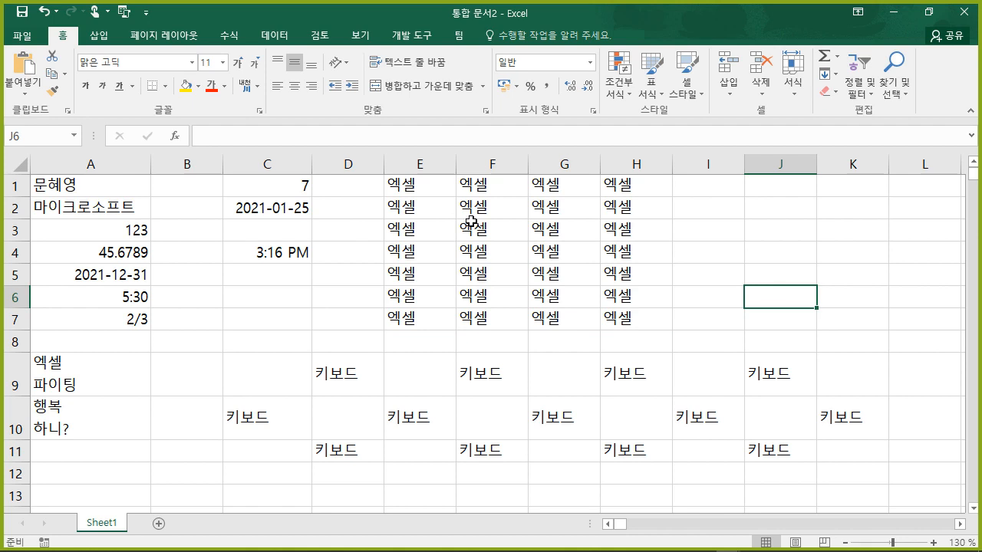
pyautogui.click(411, 191)
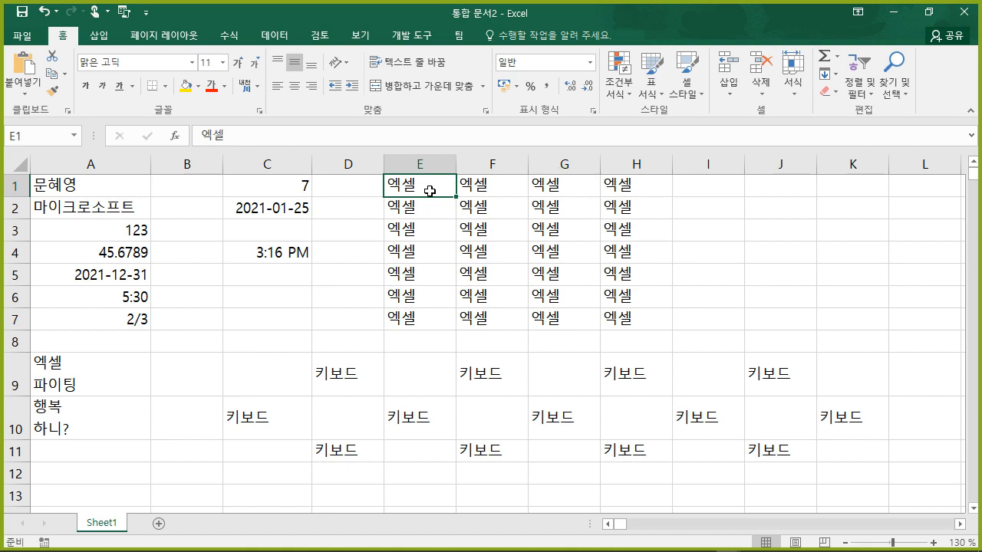
pyautogui.hotkey('ctrl', 'Down')
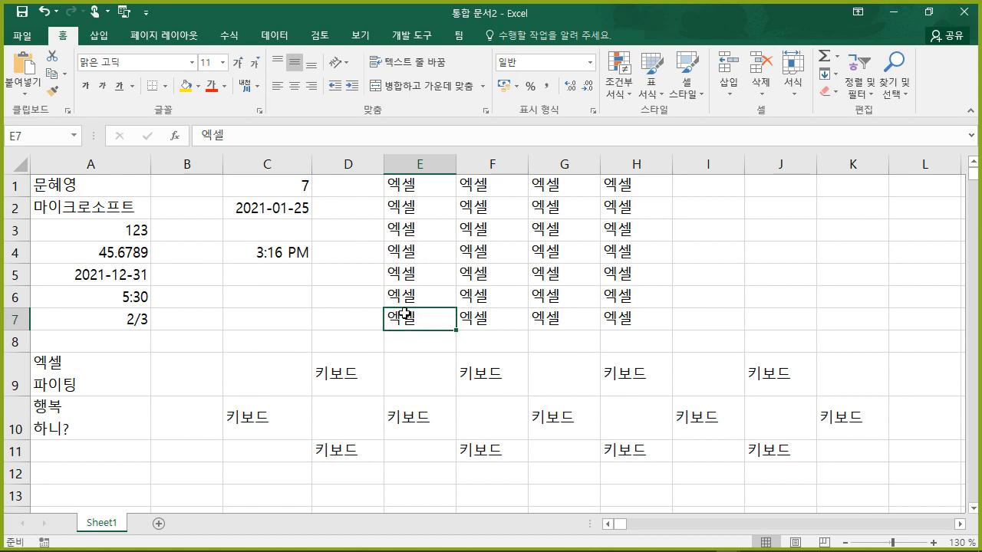
pyautogui.hotkey('ctrl', 'Right')
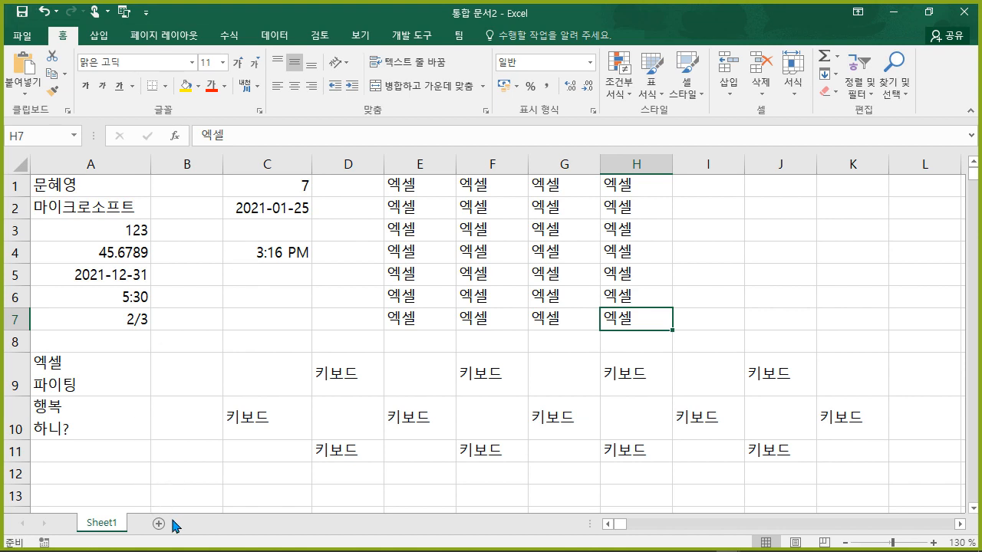
# - Begin renaming the Sheet1 tab, then cancel so the name stays Sheet1
pyautogui.doubleClick(102, 523)
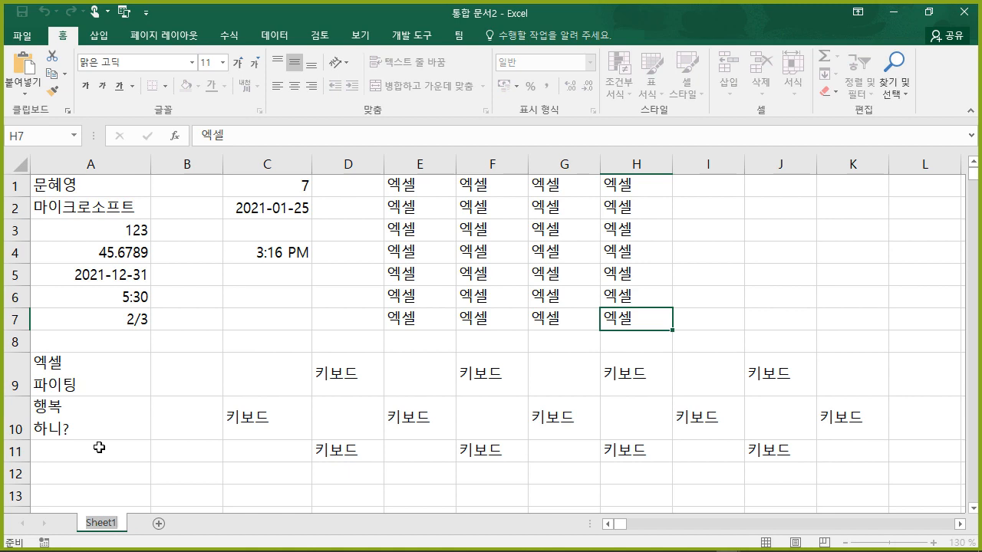
pyautogui.click(202, 435)
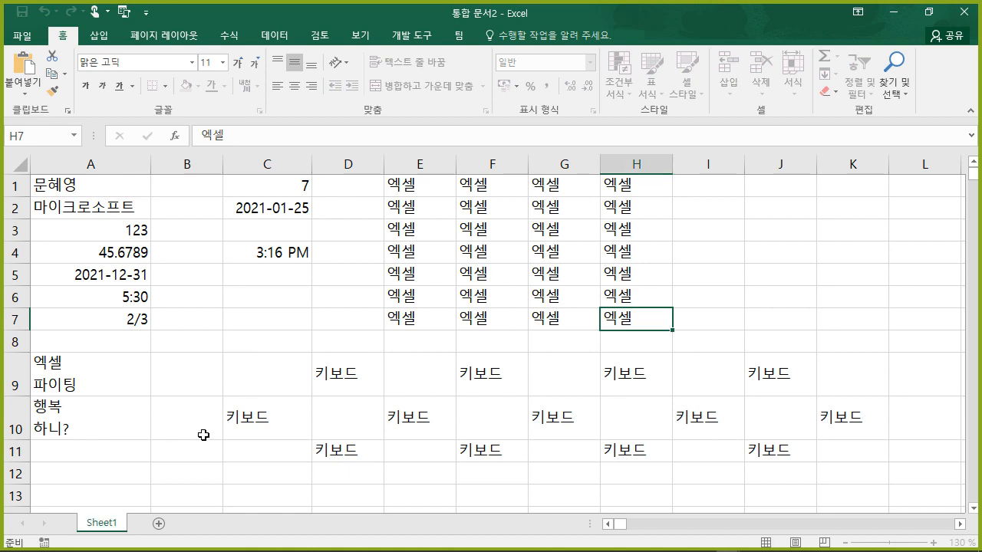
pyautogui.click(210, 435)
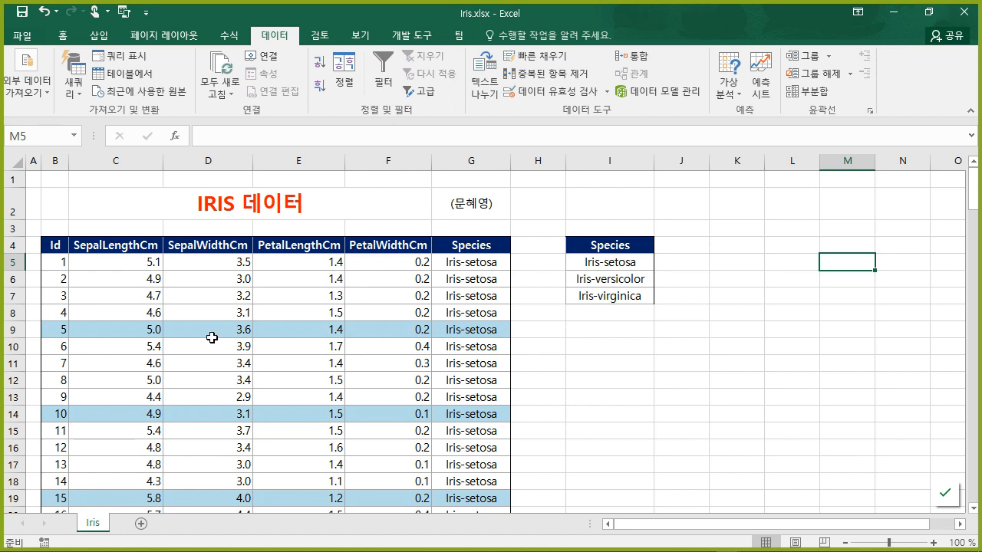
pyautogui.click(198, 310)
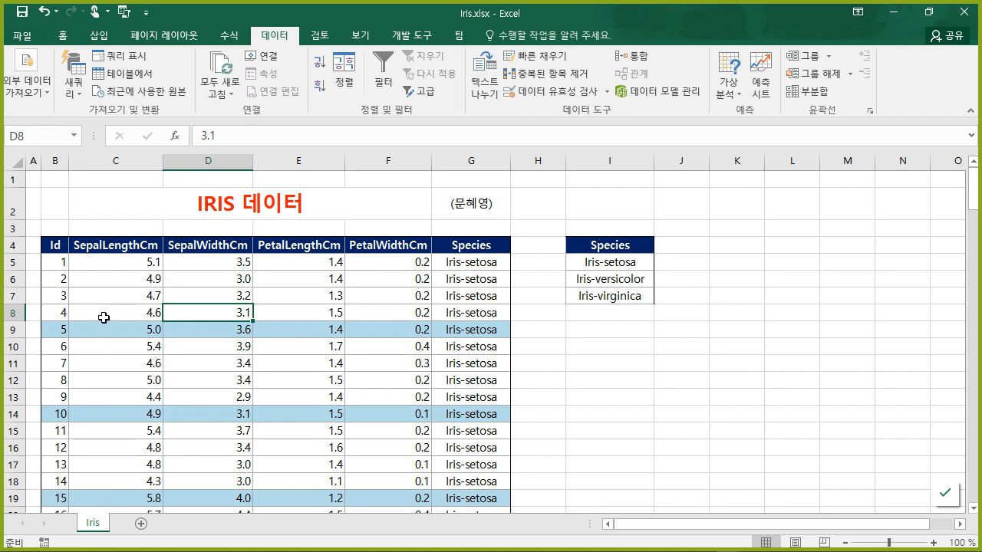
pyautogui.click(60, 263)
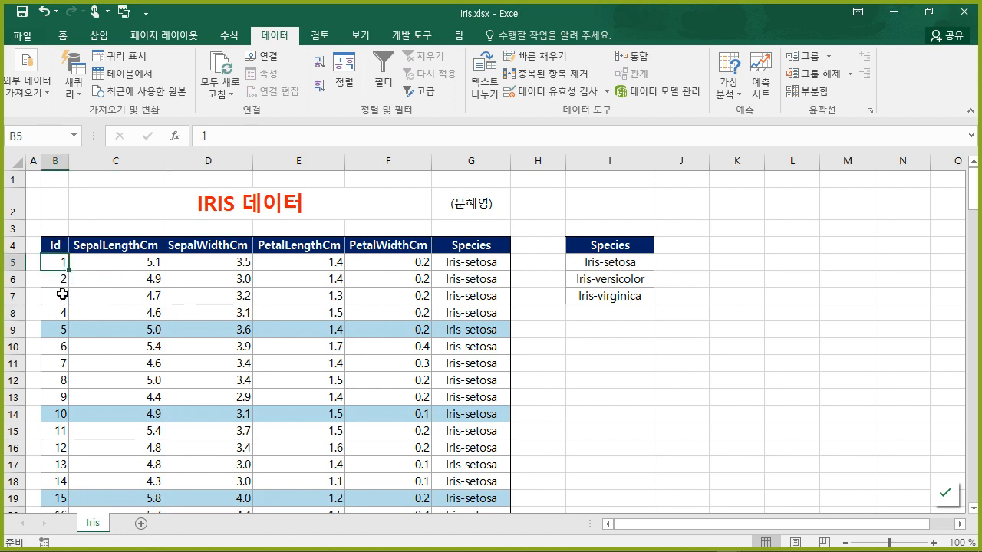
pyautogui.hotkey('ctrl', 'Down')
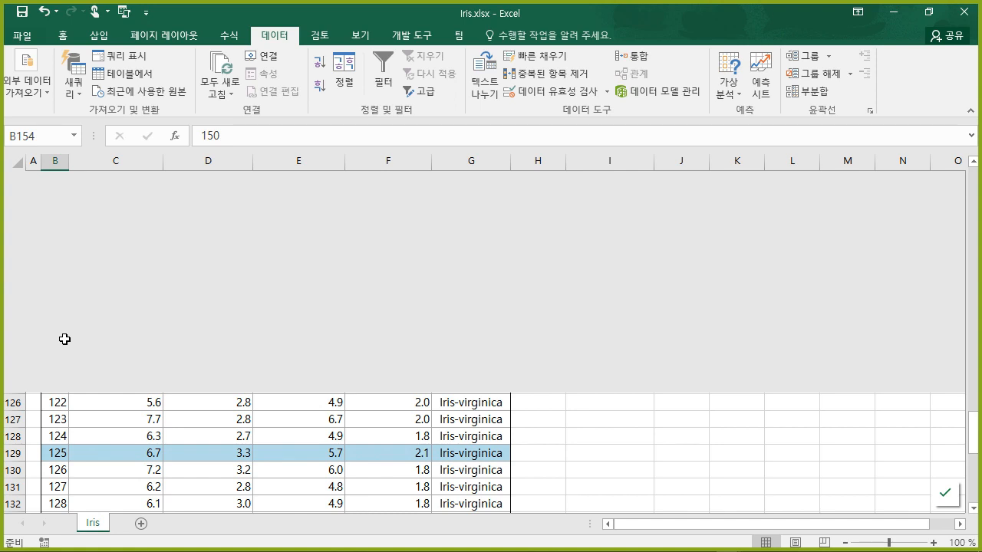
pyautogui.hotkey('ctrl', 'Up')
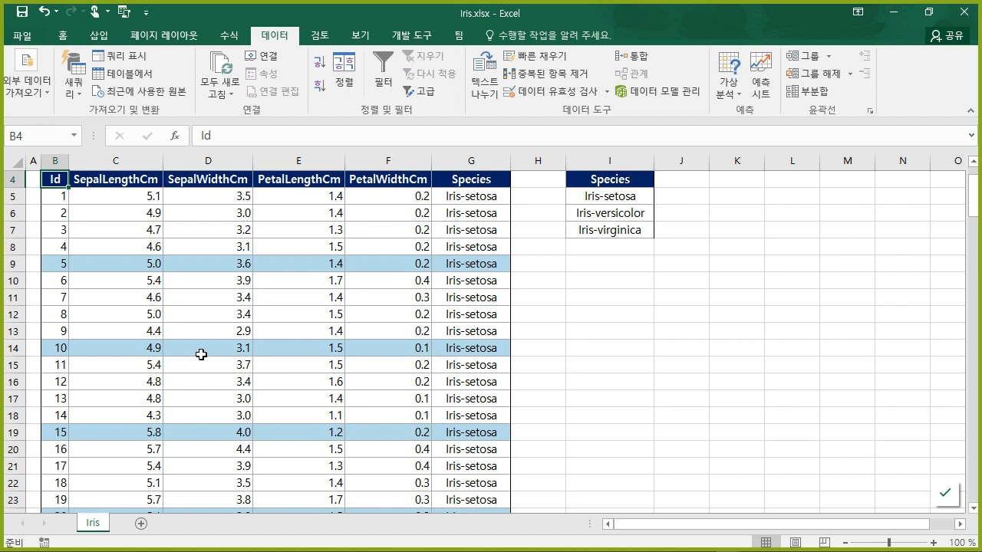
pyautogui.scroll(1, 256, 353)
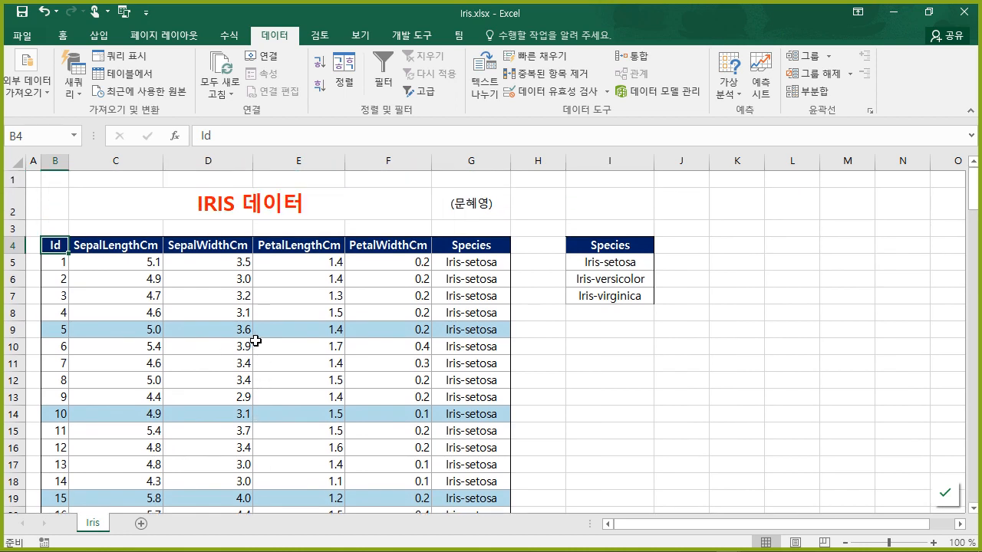
pyautogui.click(218, 365)
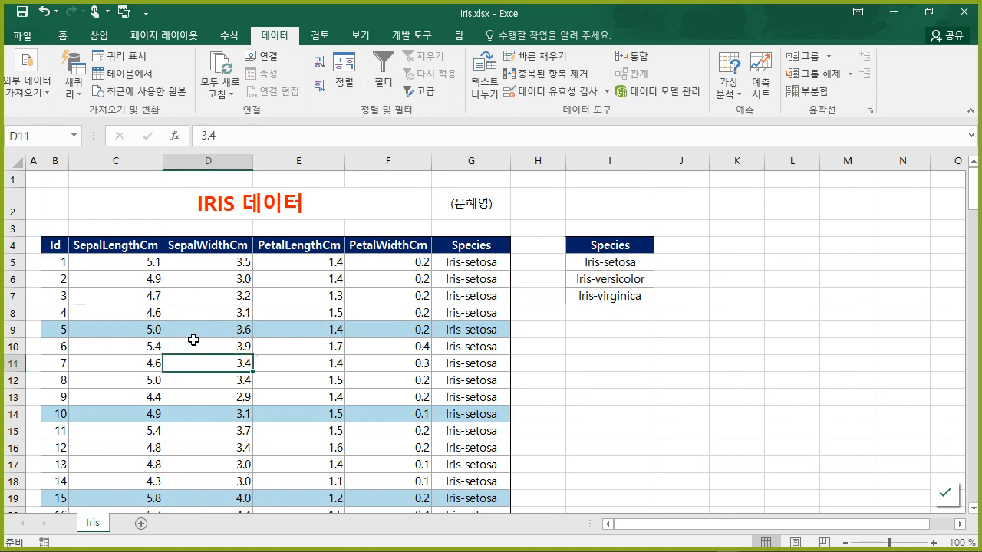
pyautogui.hotkey('ctrl', 'a')
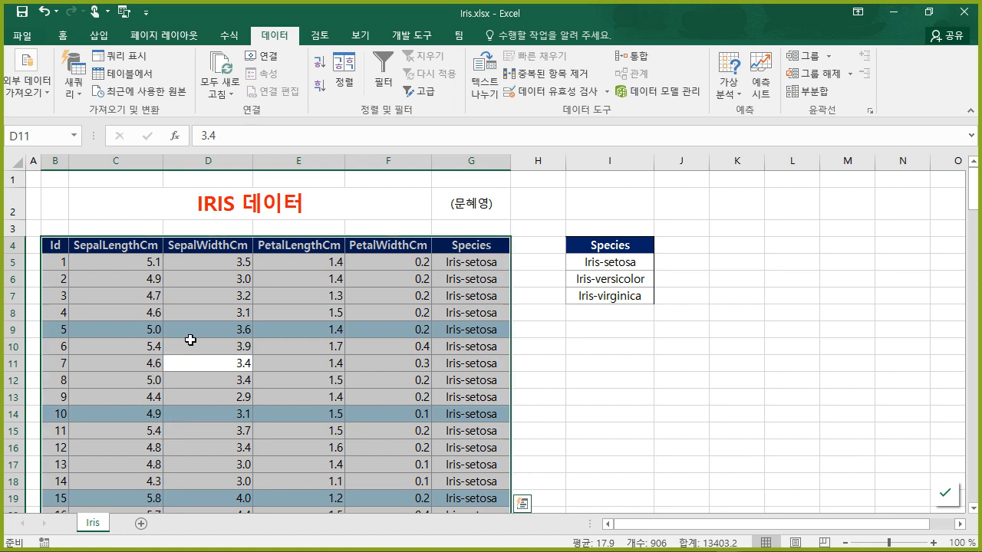
pyautogui.click(202, 313)
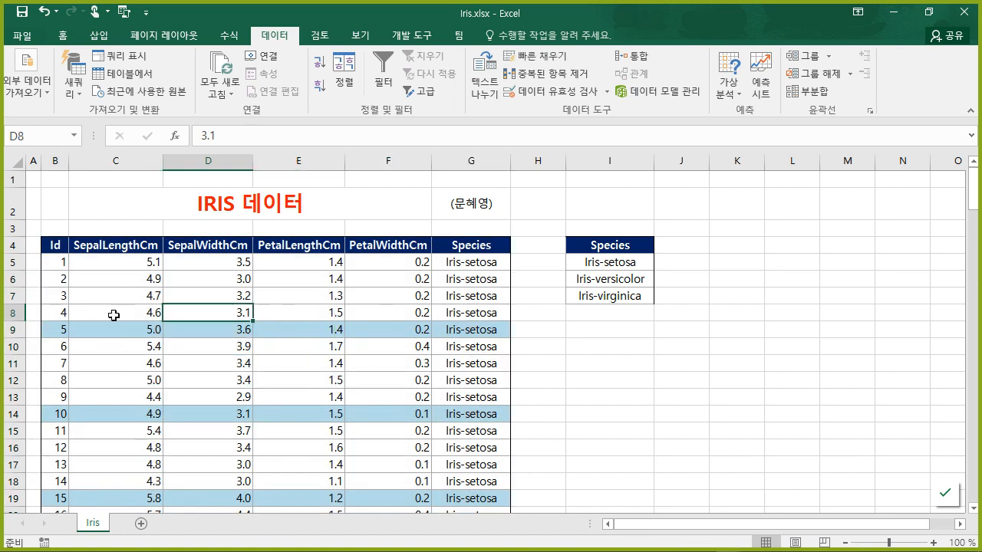
pyautogui.click(51, 240)
pyautogui.hotkey('ctrl', 'shift', 'Right')
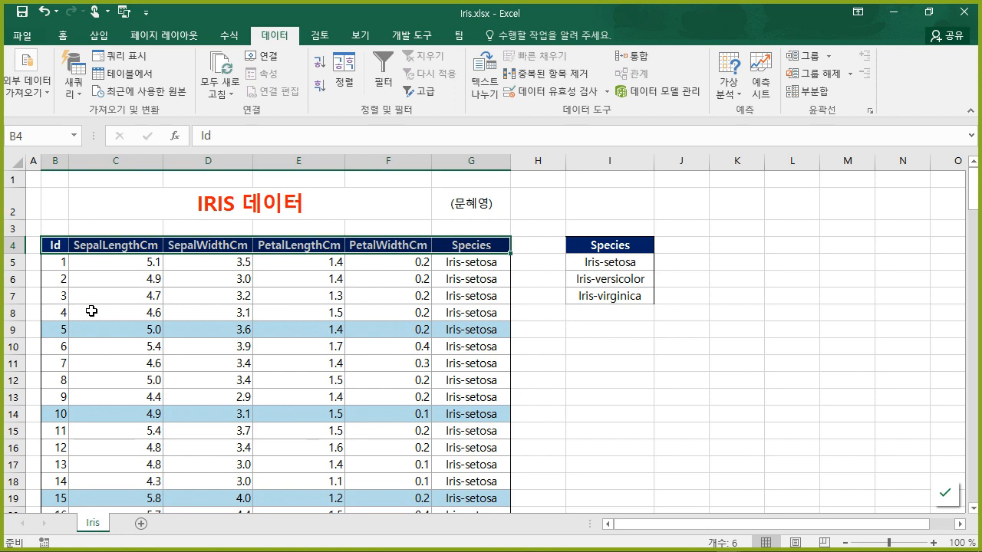
pyautogui.hotkey('ctrl', 'shift', 'Down')
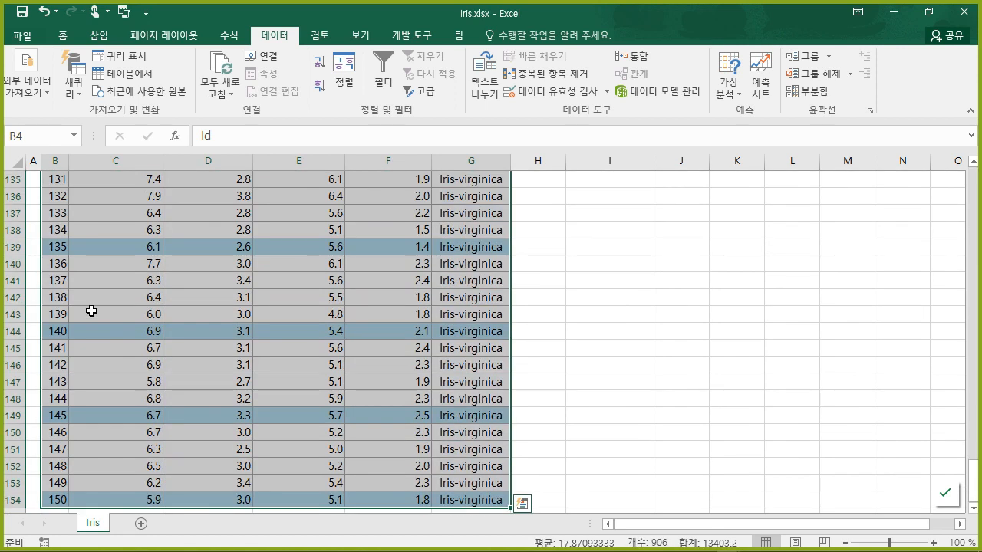
pyautogui.hotkey('ctrl', 'Up')
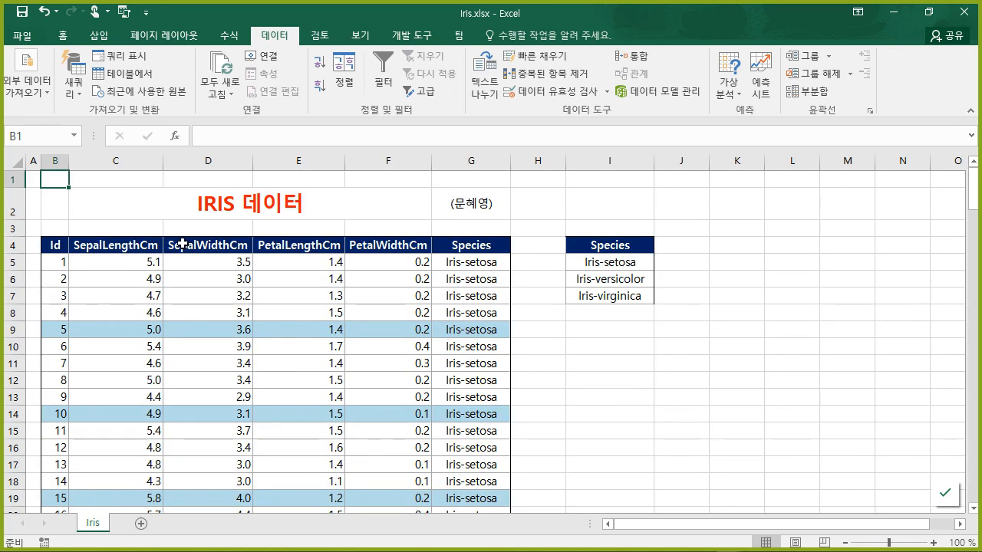
# - Select the Species column from header G4 down to G154 and copy it
pyautogui.click(459, 265)
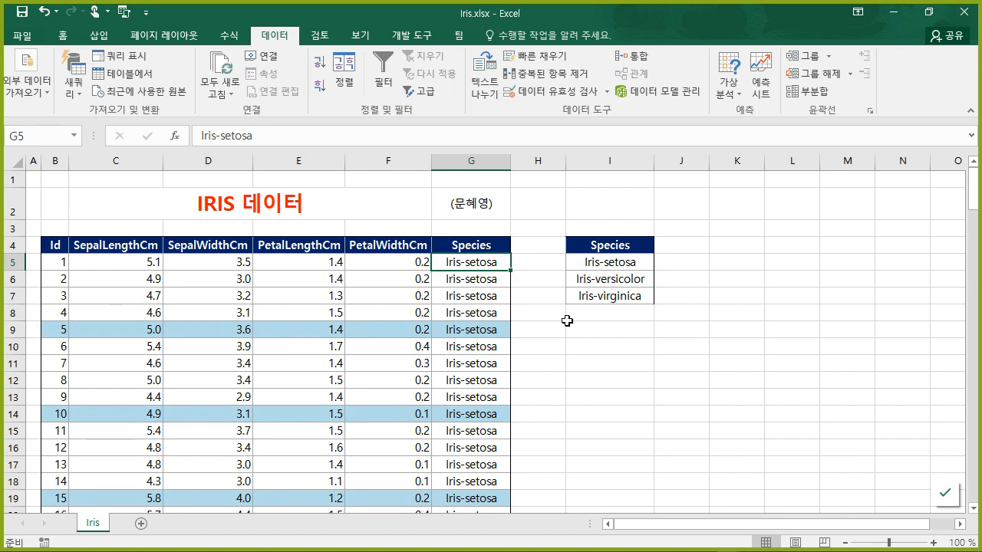
pyautogui.click(468, 295)
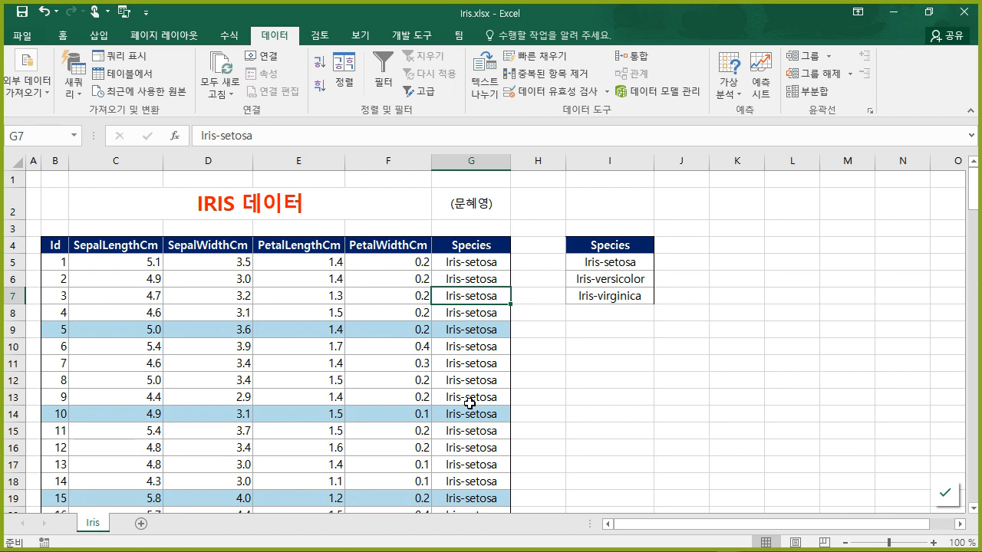
pyautogui.click(476, 245)
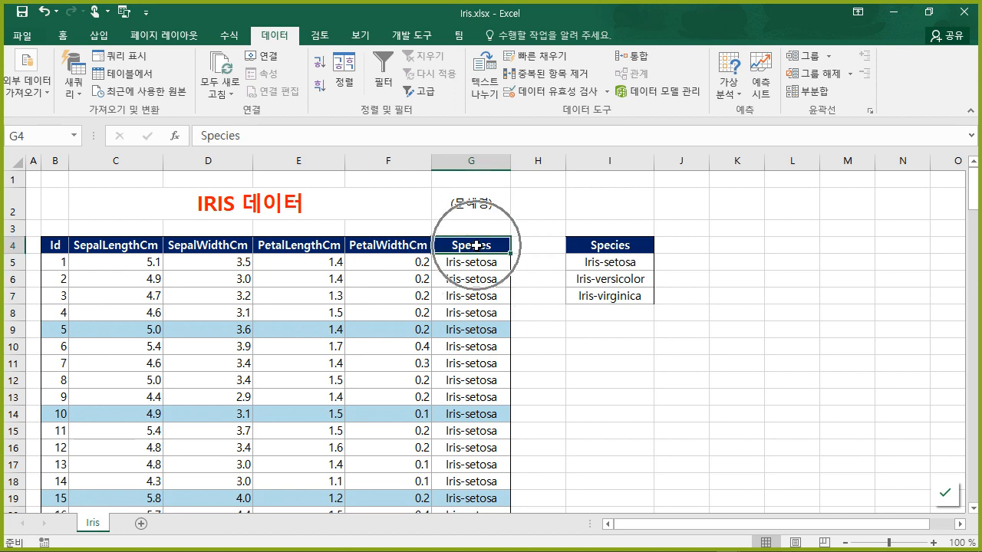
pyautogui.hotkey('ctrl', 'shift', 'Down')
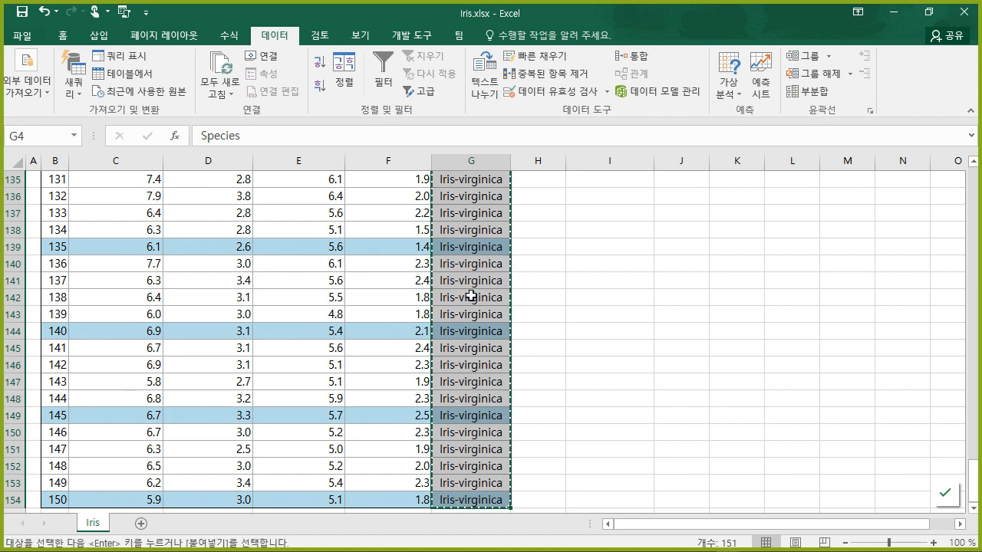
pyautogui.scroll(20, 806, 325)
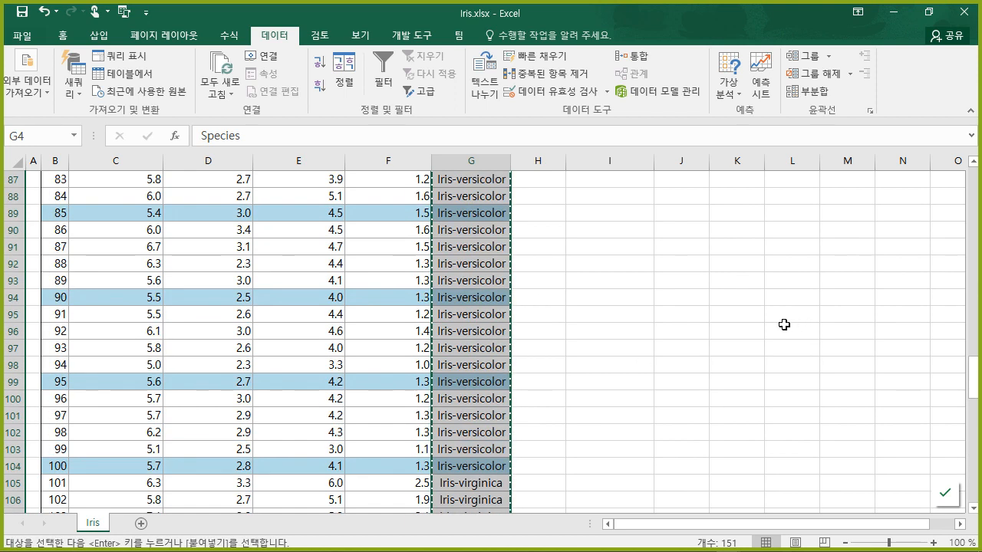
pyautogui.moveTo(974, 280); pyautogui.dragTo(976, 183)
pyautogui.click(744, 243)
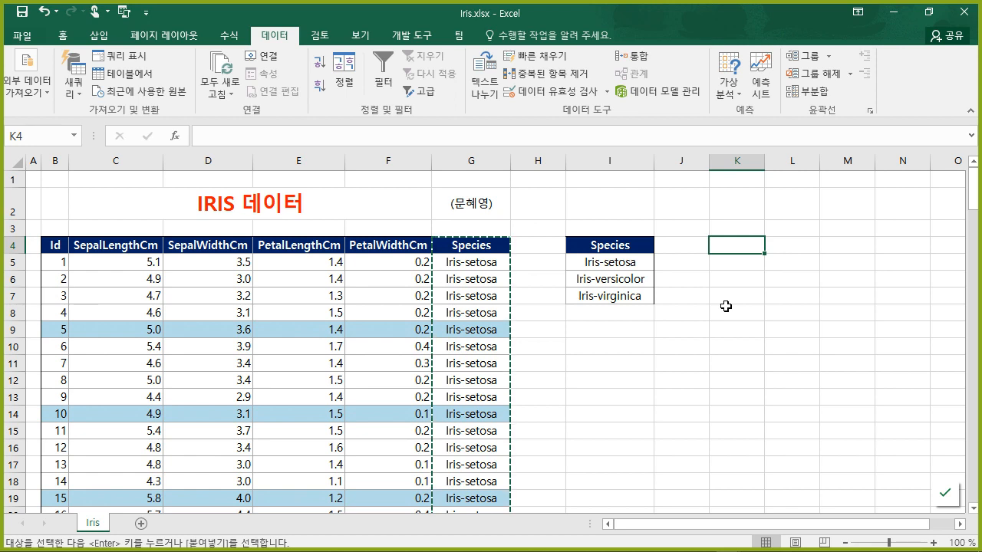
# - Paste the Species values at K4 and remove duplicates, keeping only the three unique species
pyautogui.hotkey('ctrl', 'v')
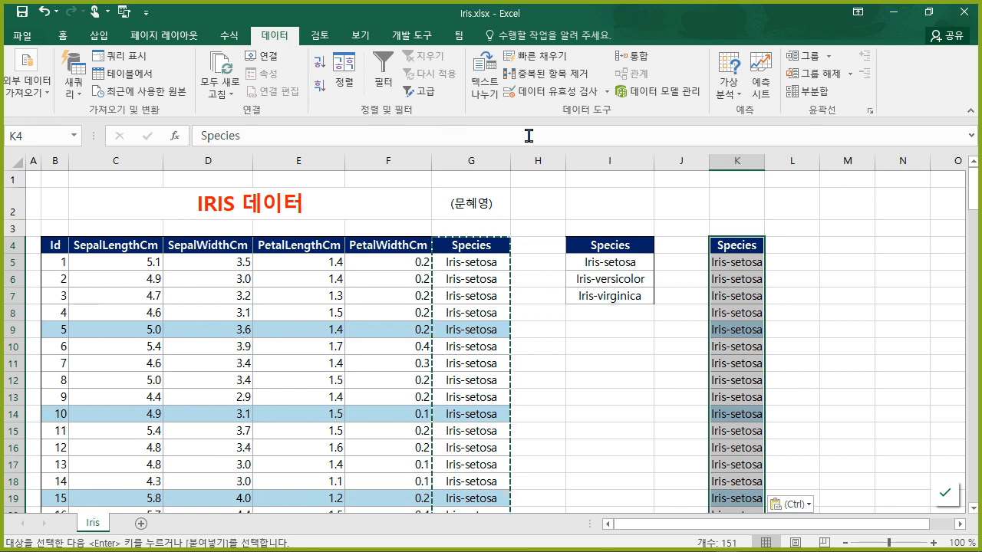
pyautogui.click(566, 77)
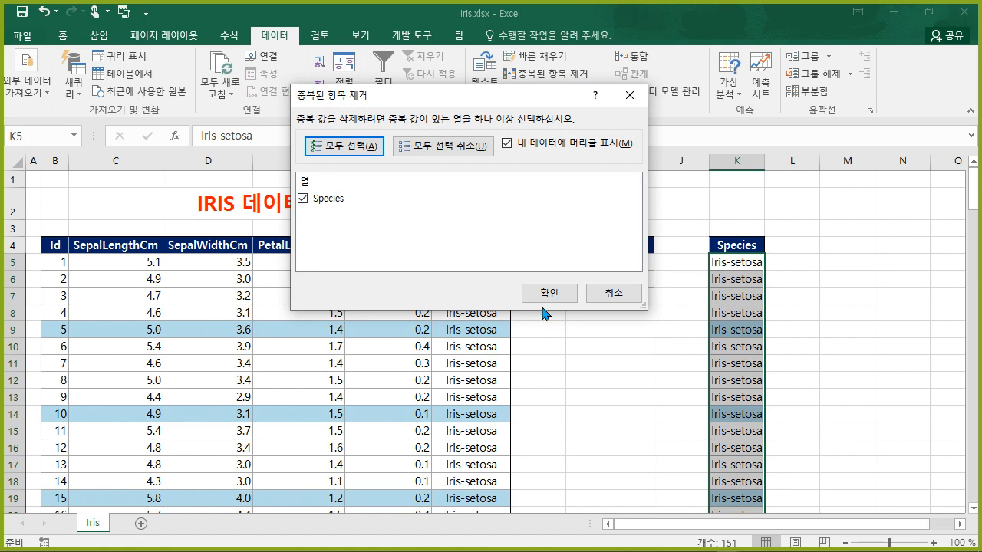
pyautogui.click(563, 293)
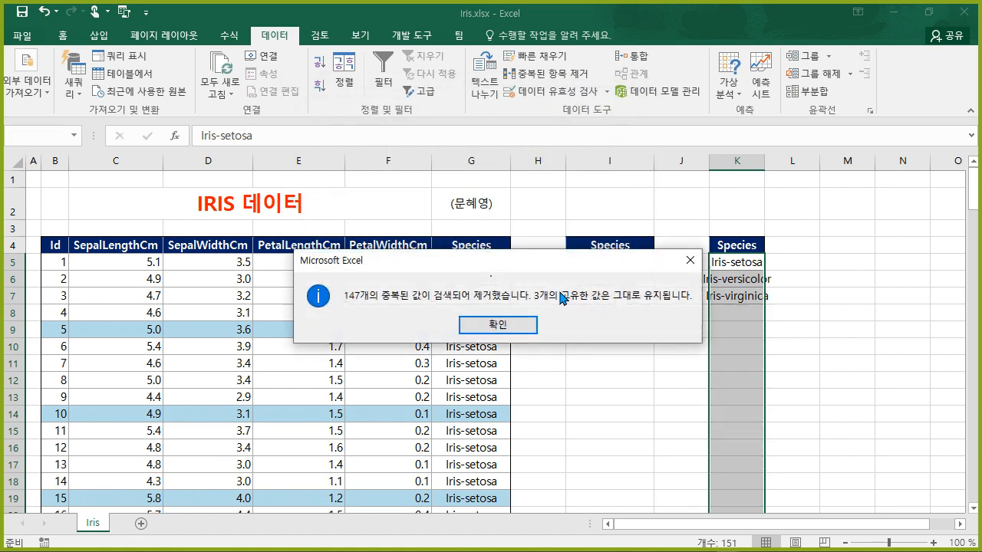
pyautogui.click(510, 325)
# - Widen column K so the species names fit
pyautogui.click(836, 296)
pyautogui.moveTo(763, 167); pyautogui.dragTo(787, 168)
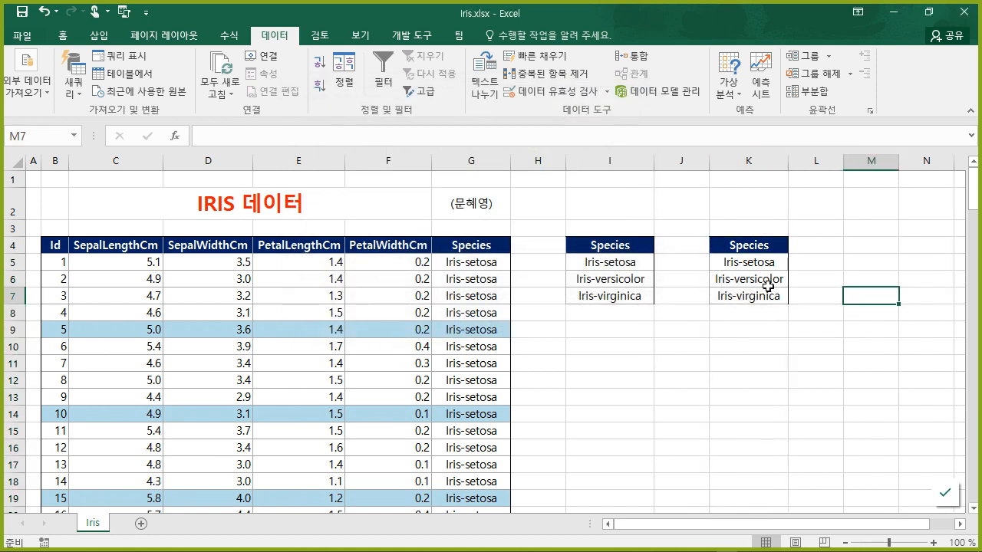
pyautogui.click(743, 349)
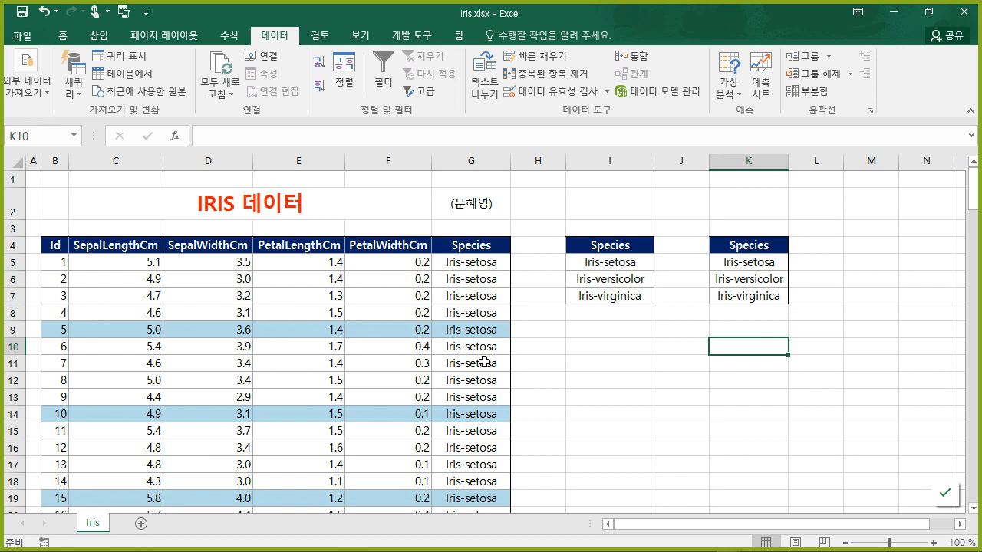
pyautogui.click(418, 345)
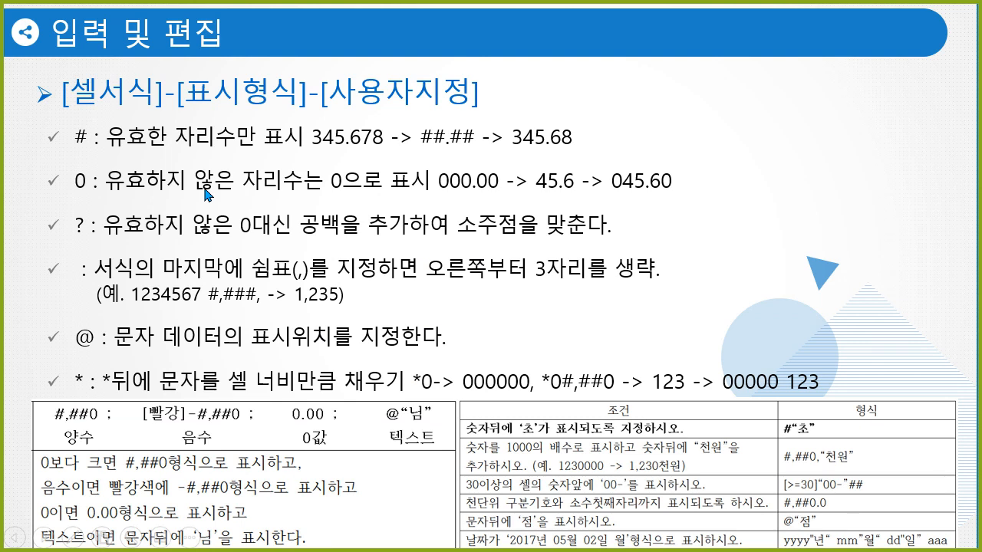
# - With the slideshow pen, circle the #, 0 and ? symbols on the first three bullets
pyautogui.hotkey('ctrl', 'p')
pyautogui.moveTo(91, 149)
pyautogui.mouseDown()
pyautogui.moveTo(68, 128)
pyautogui.moveTo(92, 144)
pyautogui.mouseUp()
pyautogui.moveTo(93, 192)
pyautogui.mouseDown()
pyautogui.moveTo(69, 175)
pyautogui.moveTo(93, 187)
pyautogui.mouseUp()
pyautogui.moveTo(89, 243)
pyautogui.mouseDown()
pyautogui.moveTo(76, 208)
pyautogui.moveTo(94, 224)
pyautogui.mouseUp()
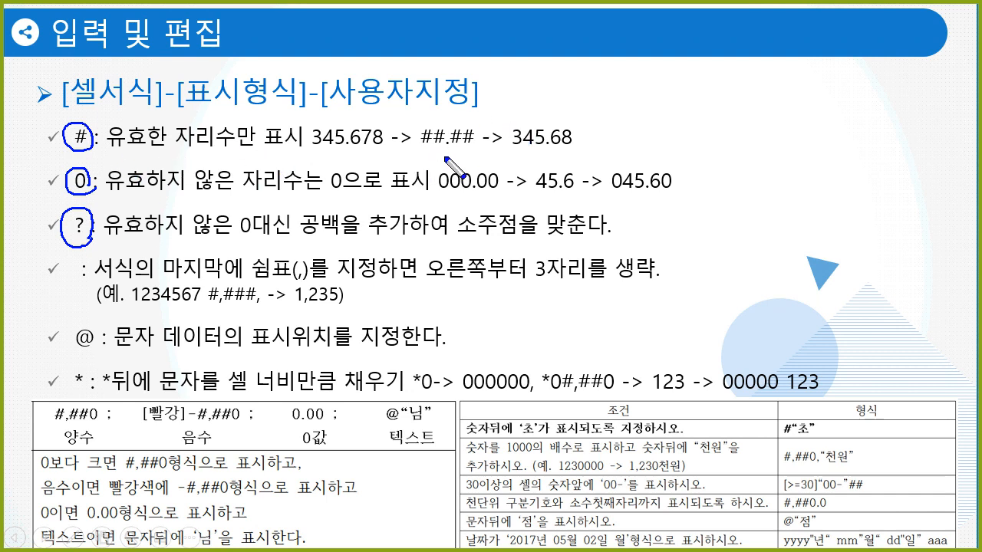
# - Box 345.678, 345.68 and 45.6, and handwrite the digits and decimal split above ##.##
pyautogui.moveTo(330, 120)
pyautogui.mouseDown()
pyautogui.moveTo(307, 154)
pyautogui.moveTo(372, 152)
pyautogui.moveTo(386, 123)
pyautogui.moveTo(331, 121)
pyautogui.mouseUp()
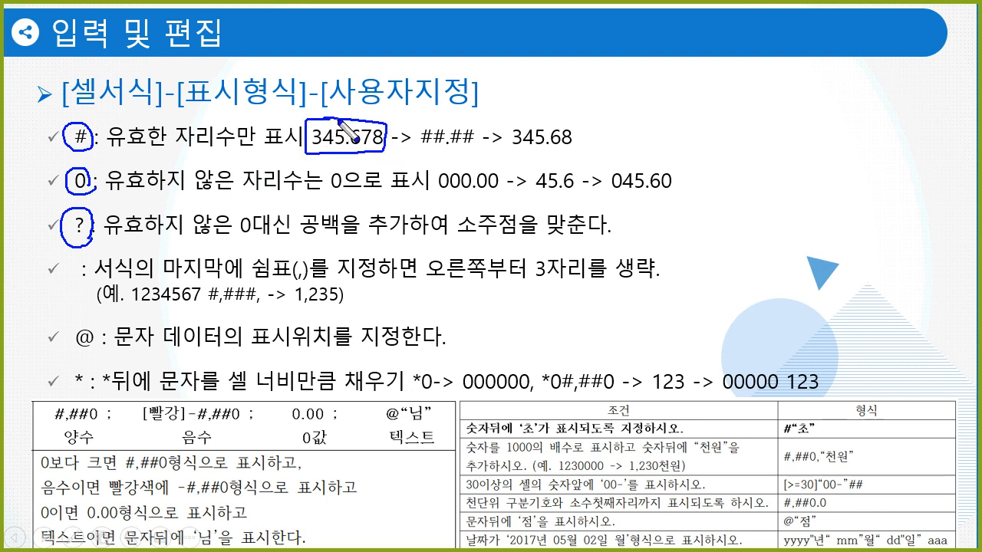
pyautogui.moveTo(539, 120)
pyautogui.mouseDown()
pyautogui.moveTo(511, 142)
pyautogui.moveTo(560, 151)
pyautogui.moveTo(595, 123)
pyautogui.moveTo(540, 116)
pyautogui.mouseUp()
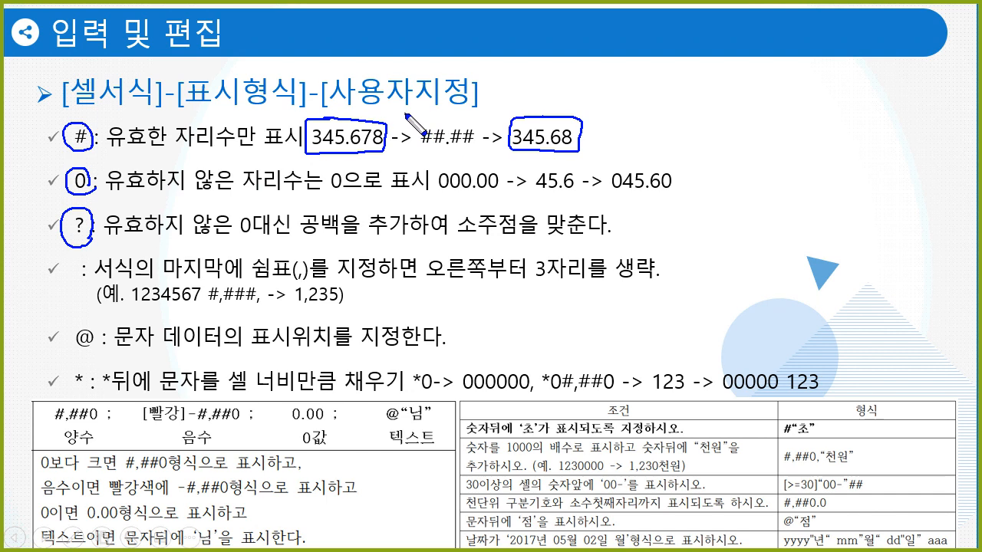
pyautogui.moveTo(412, 119)
pyautogui.mouseDown()
pyautogui.moveTo(418, 125)
pyautogui.moveTo(426, 115)
pyautogui.moveTo(436, 127)
pyautogui.moveTo(486, 116)
pyautogui.mouseUp()
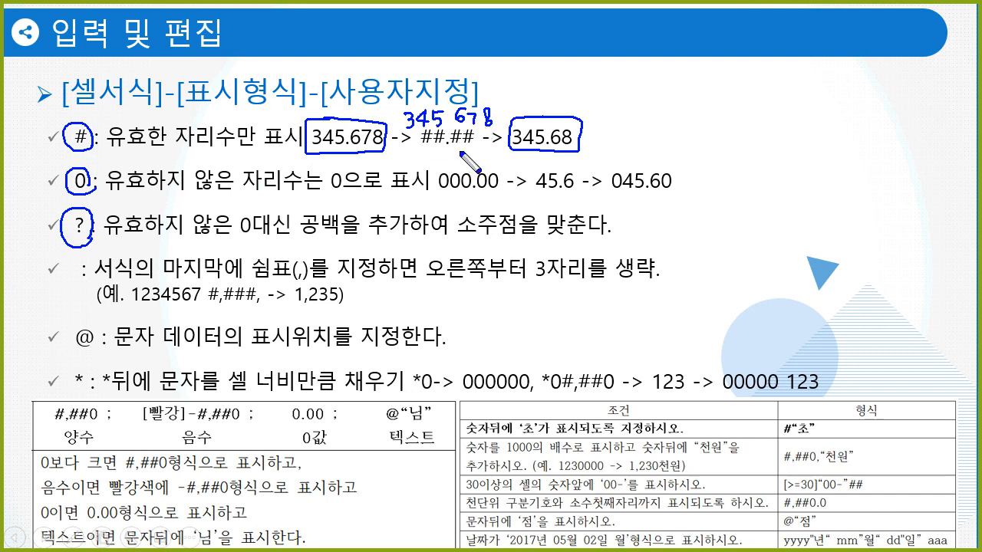
pyautogui.moveTo(480, 105)
pyautogui.mouseDown()
pyautogui.moveTo(480, 151)
pyautogui.moveTo(482, 89)
pyautogui.moveTo(470, 101)
pyautogui.mouseUp()
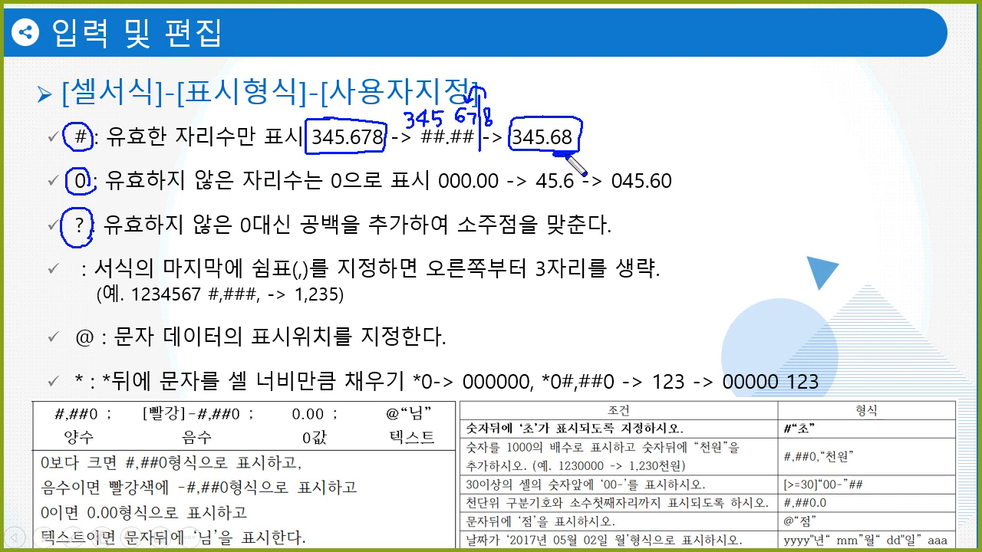
pyautogui.moveTo(555, 152); pyautogui.dragTo(600, 142)
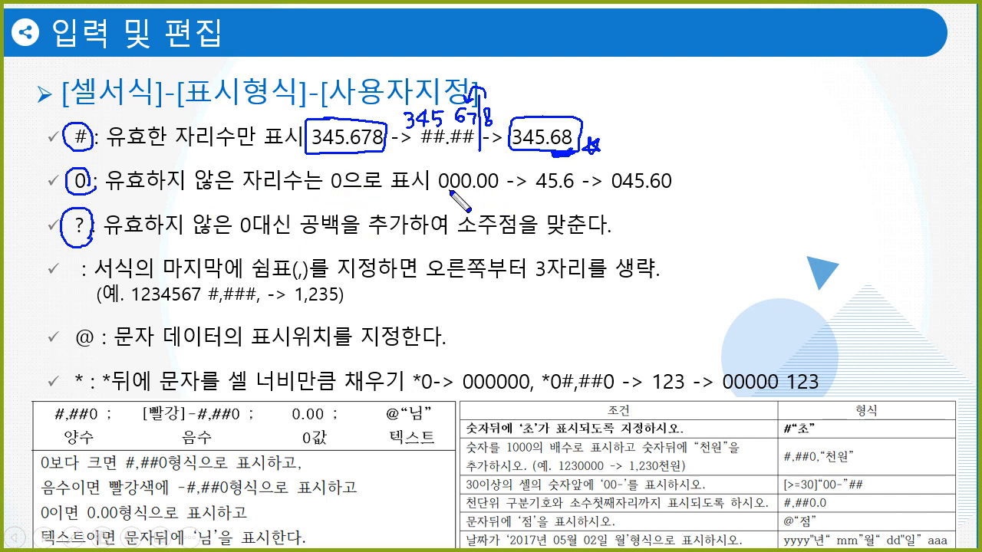
pyautogui.moveTo(567, 169)
pyautogui.mouseDown()
pyautogui.moveTo(537, 184)
pyautogui.moveTo(590, 192)
pyautogui.moveTo(576, 187)
pyautogui.mouseUp()
# - Write 45 6 under 000.00, mark 045.60's zeros, underline 공백, and circle the comma in #,###,
pyautogui.moveTo(452, 192)
pyautogui.mouseDown()
pyautogui.moveTo(455, 205)
pyautogui.moveTo(482, 202)
pyautogui.mouseUp()
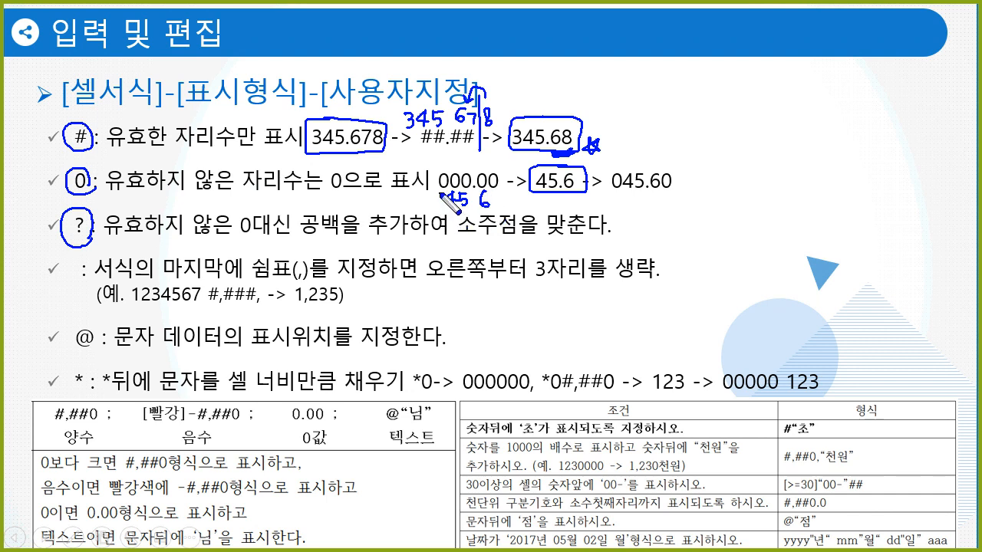
pyautogui.moveTo(611, 190); pyautogui.dragTo(615, 186)
pyautogui.moveTo(672, 193); pyautogui.dragTo(666, 194)
pyautogui.moveTo(303, 239); pyautogui.dragTo(342, 240)
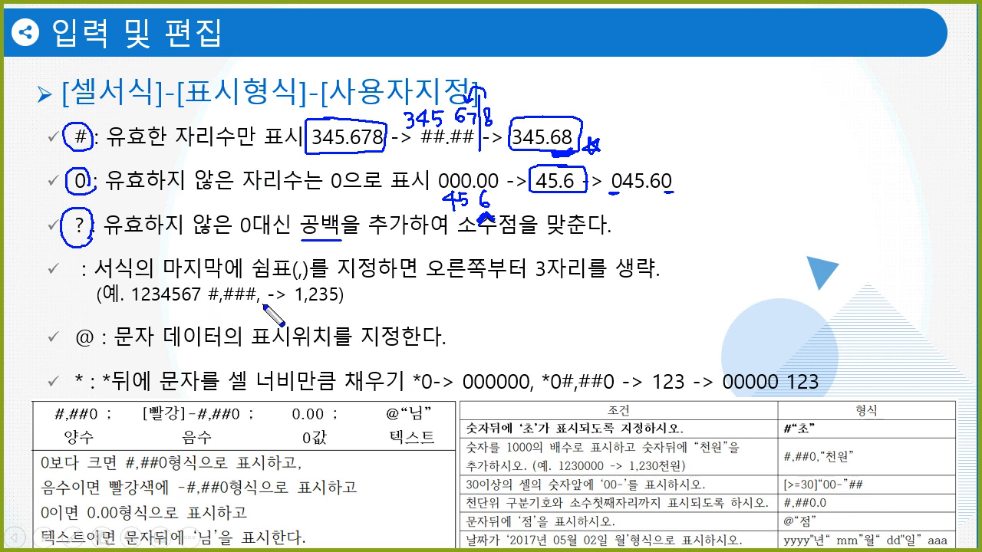
pyautogui.moveTo(264, 306); pyautogui.dragTo(257, 307)
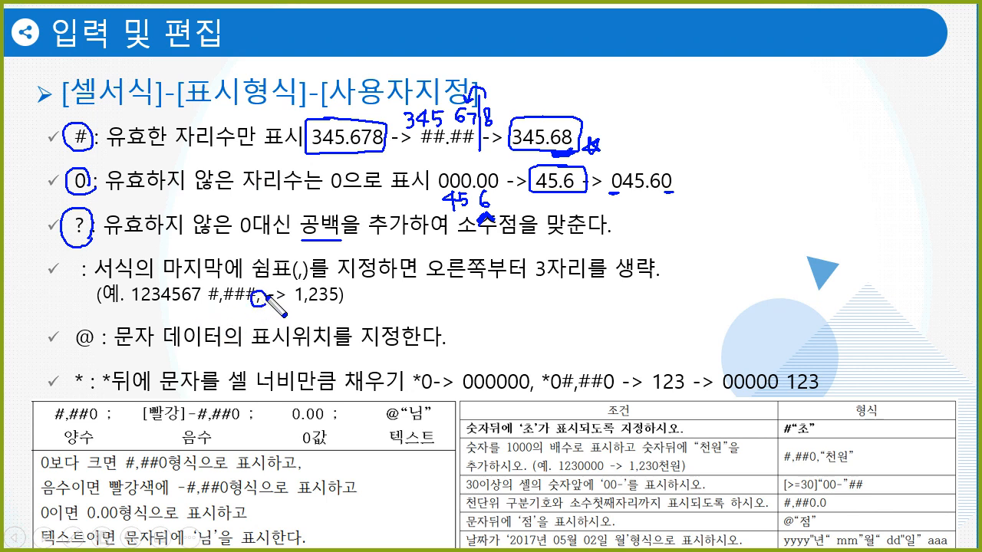
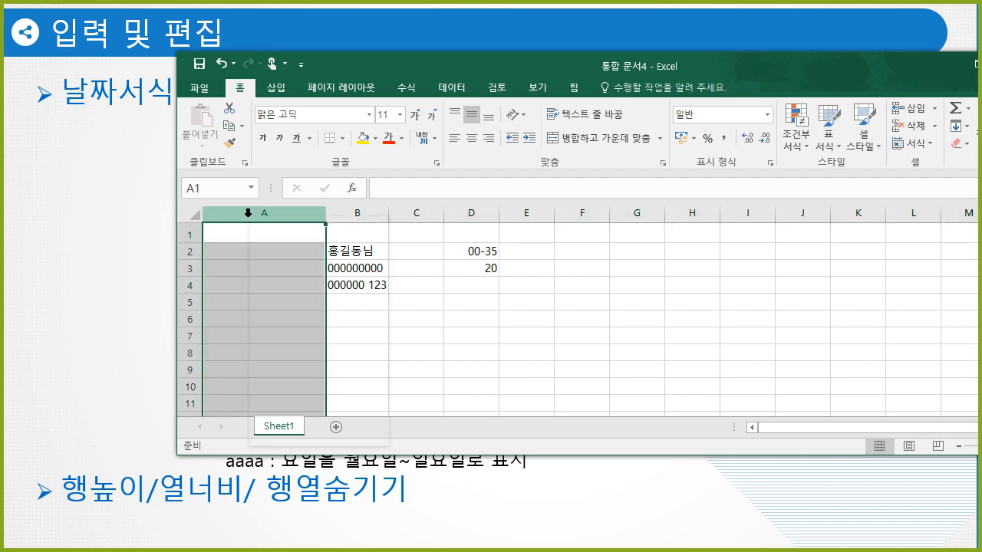
# - Set column A's width to 10
pyautogui.rightClick(247, 212)
pyautogui.click(295, 401)
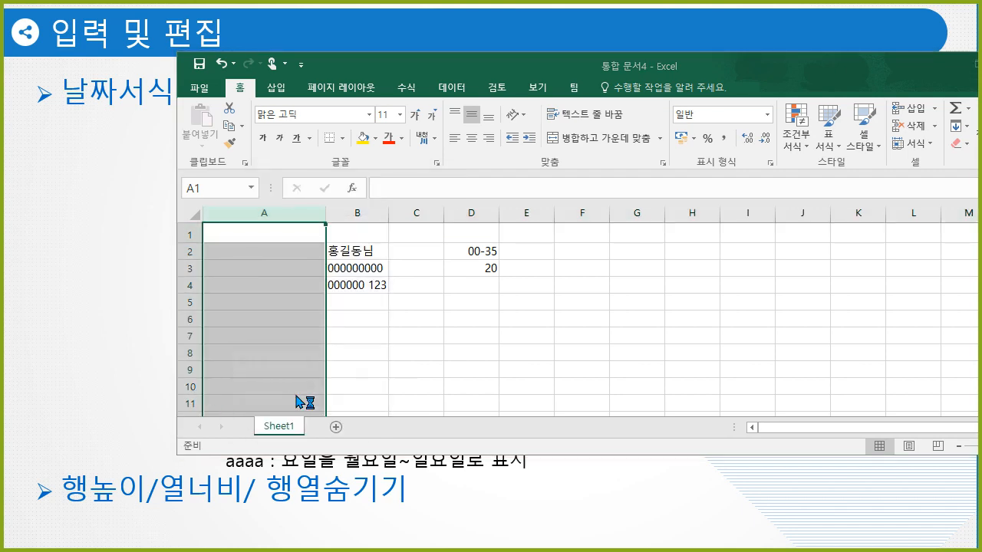
pyautogui.write('10')
pyautogui.press('Return')
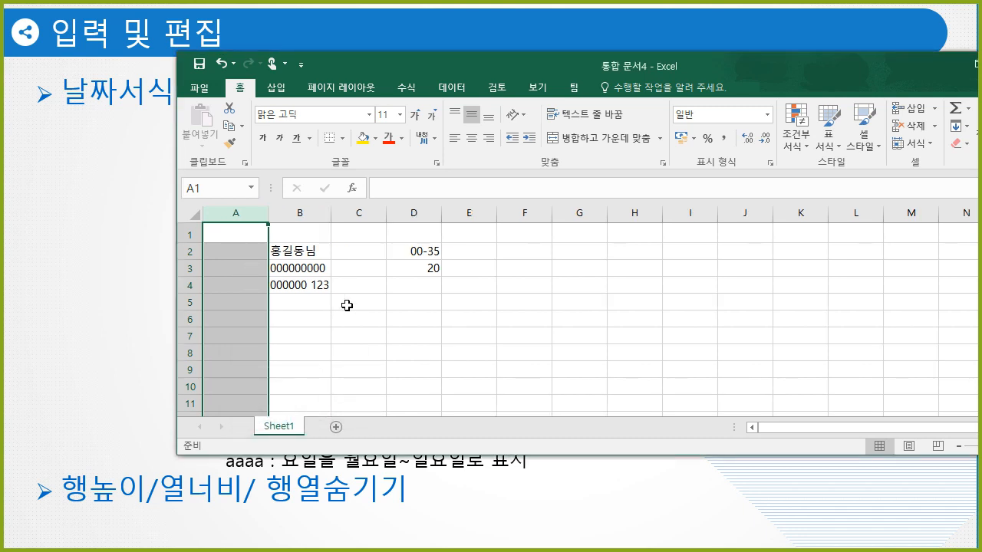
pyautogui.click(433, 333)
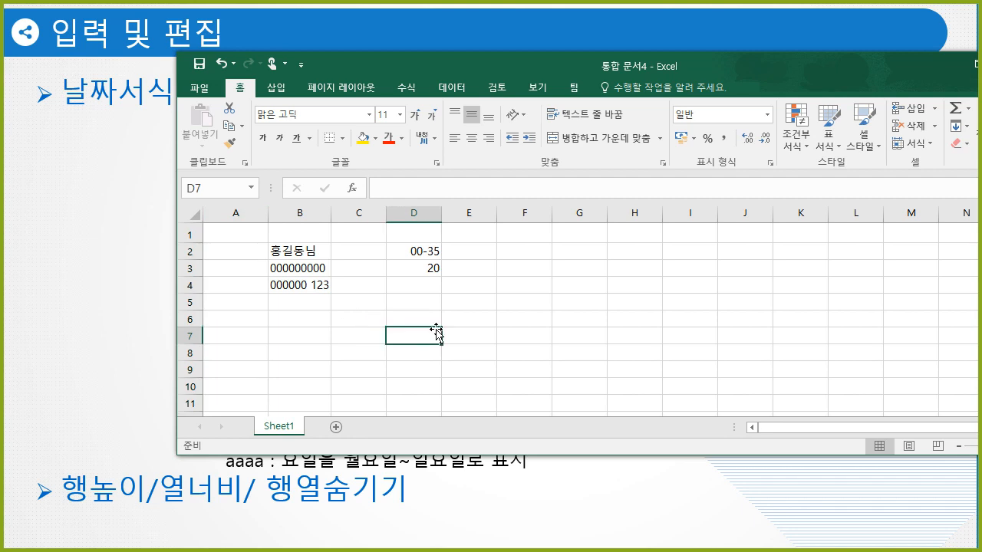
# - Hide row 3, then unhide it by selecting rows 2–4
pyautogui.click(193, 269)
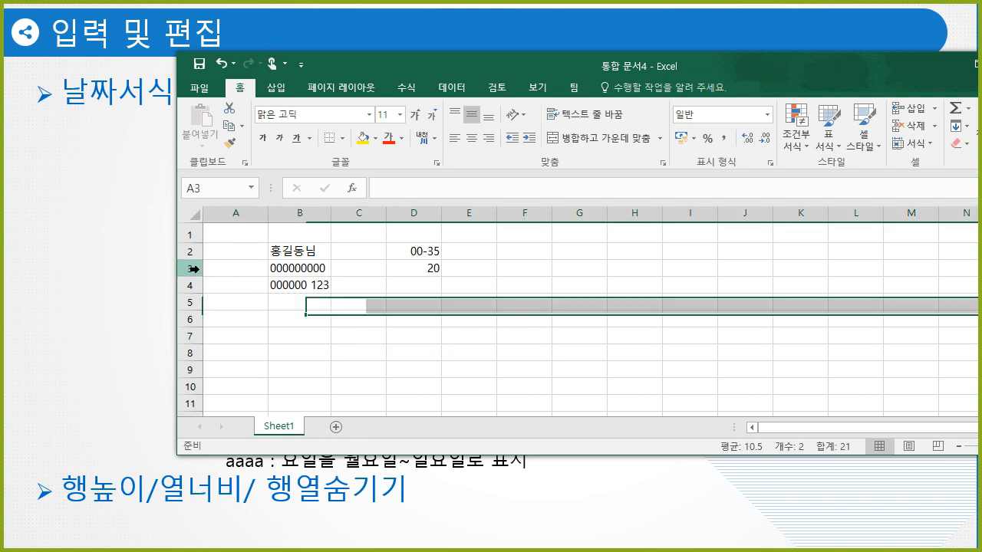
pyautogui.rightClick(193, 268)
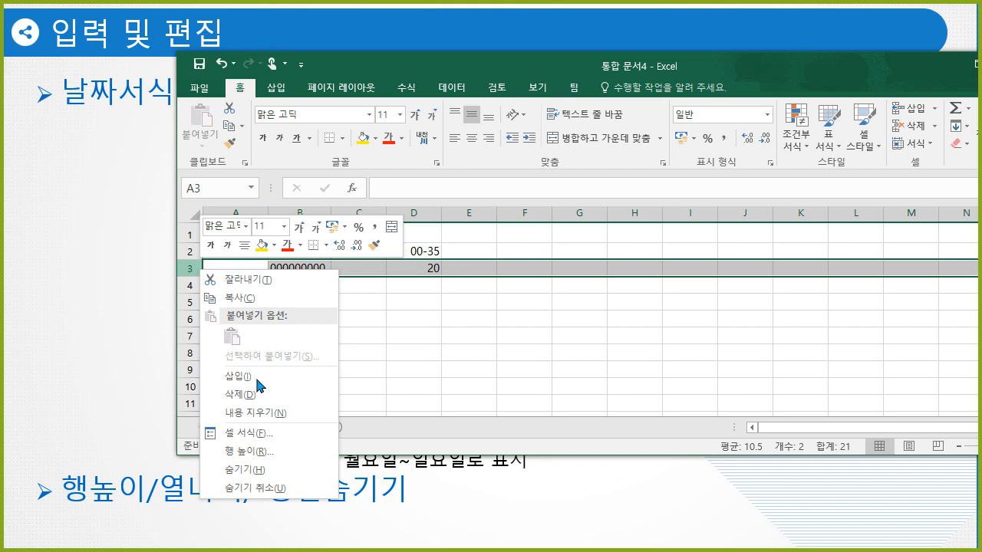
pyautogui.click(249, 471)
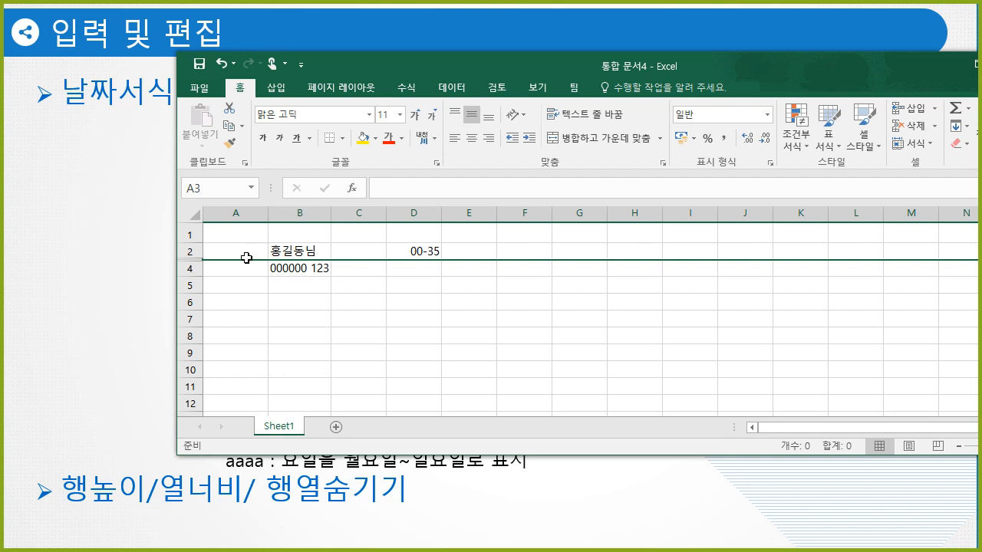
pyautogui.moveTo(187, 252); pyautogui.dragTo(189, 269)
pyautogui.rightClick(188, 268)
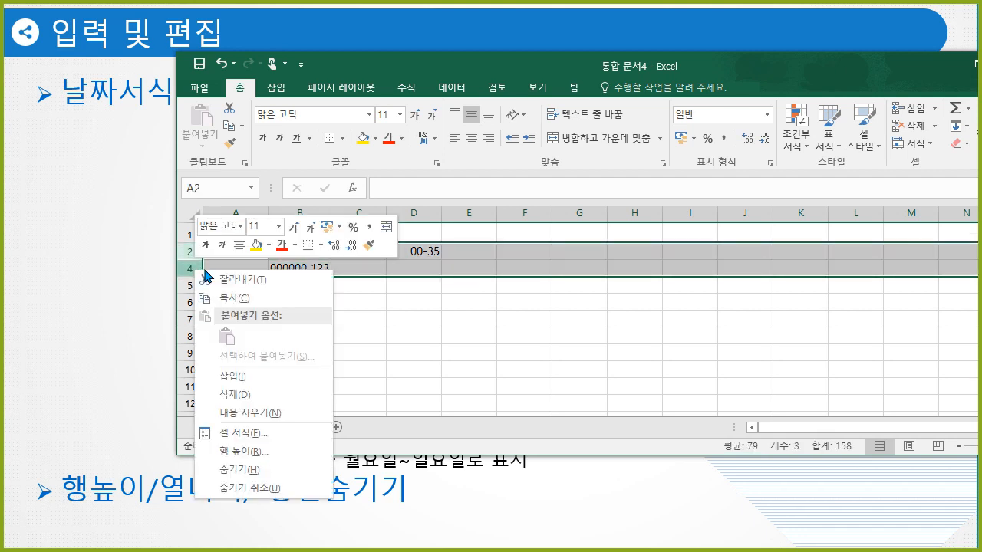
pyautogui.click(247, 491)
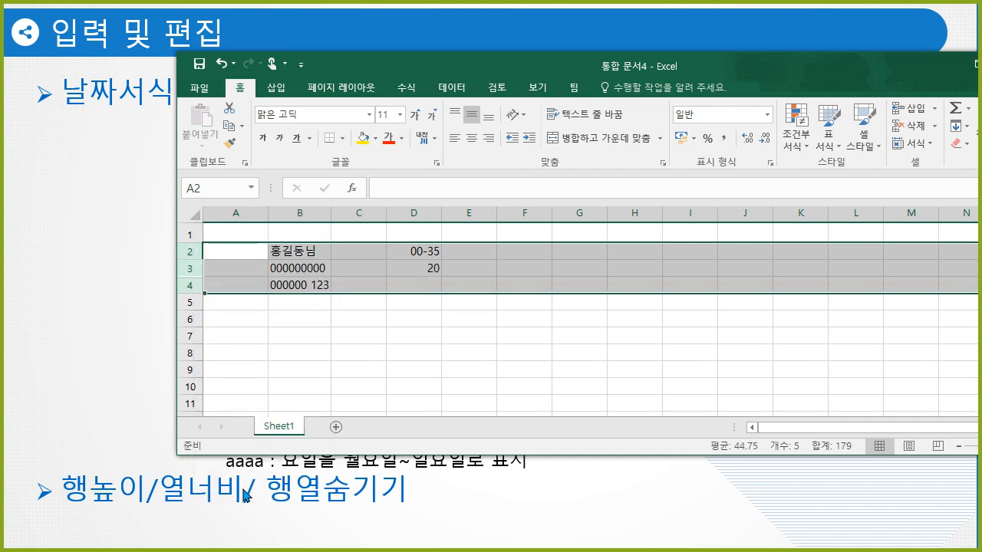
pyautogui.click(310, 341)
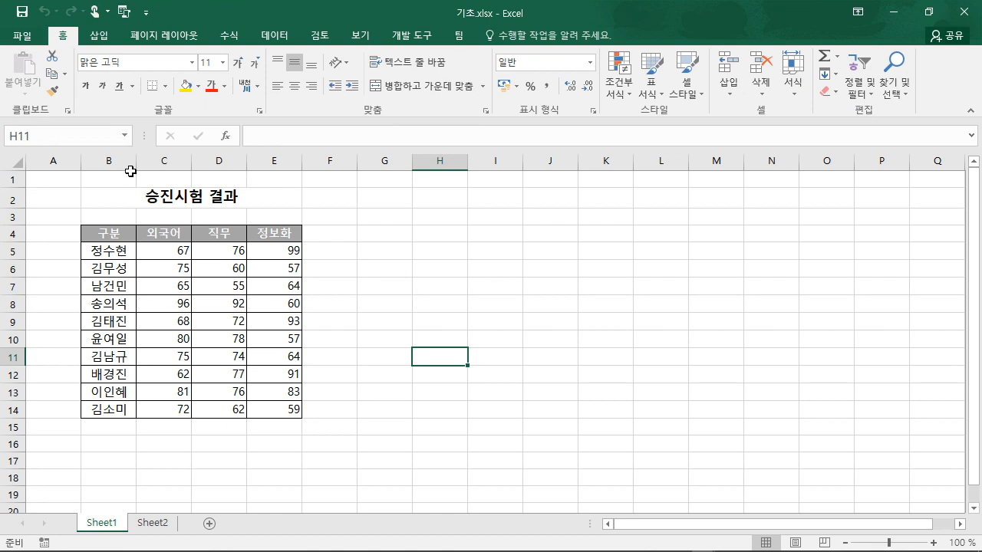
# - Shrink column A to a width of 1
pyautogui.click(47, 161)
pyautogui.rightClick(47, 163)
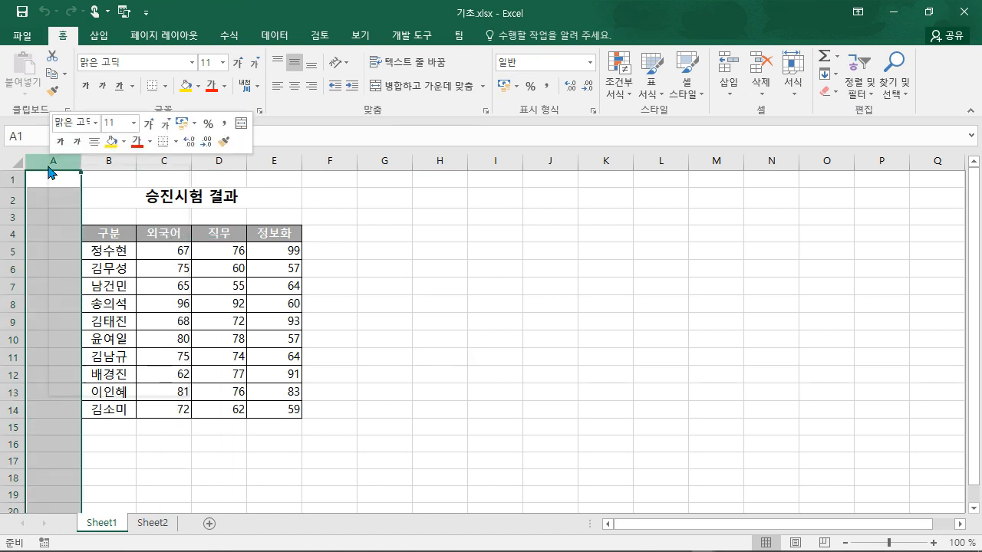
pyautogui.click(124, 346)
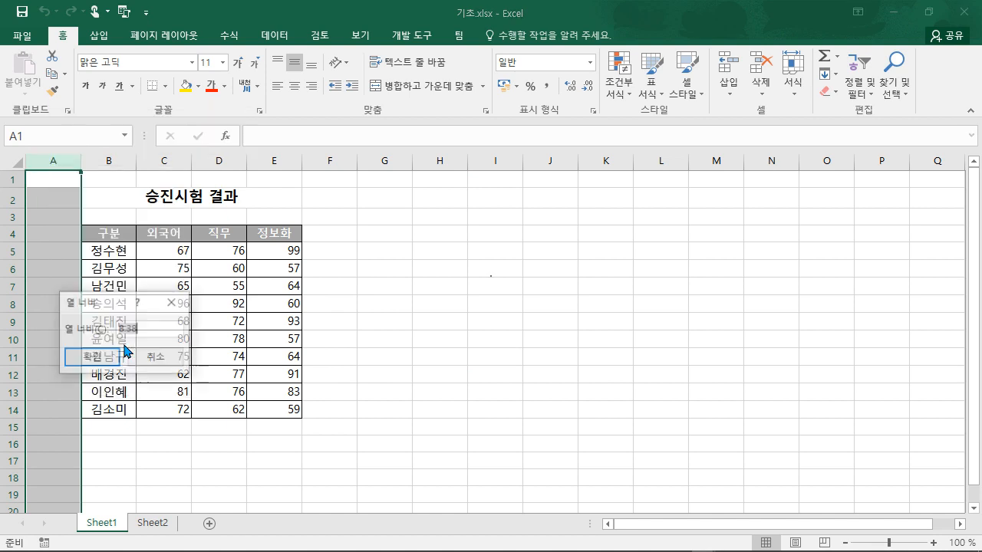
pyautogui.write('1')
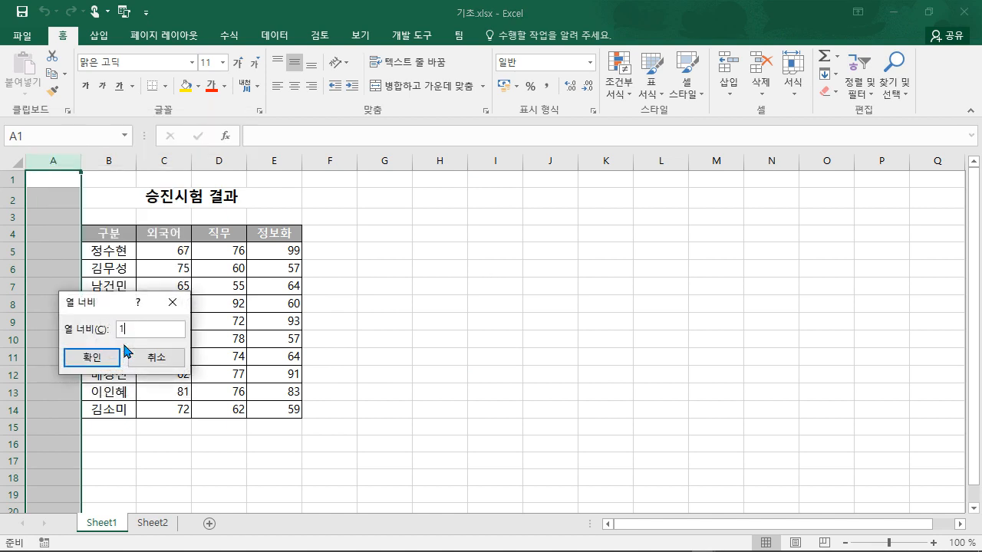
pyautogui.click(108, 357)
pyautogui.click(403, 266)
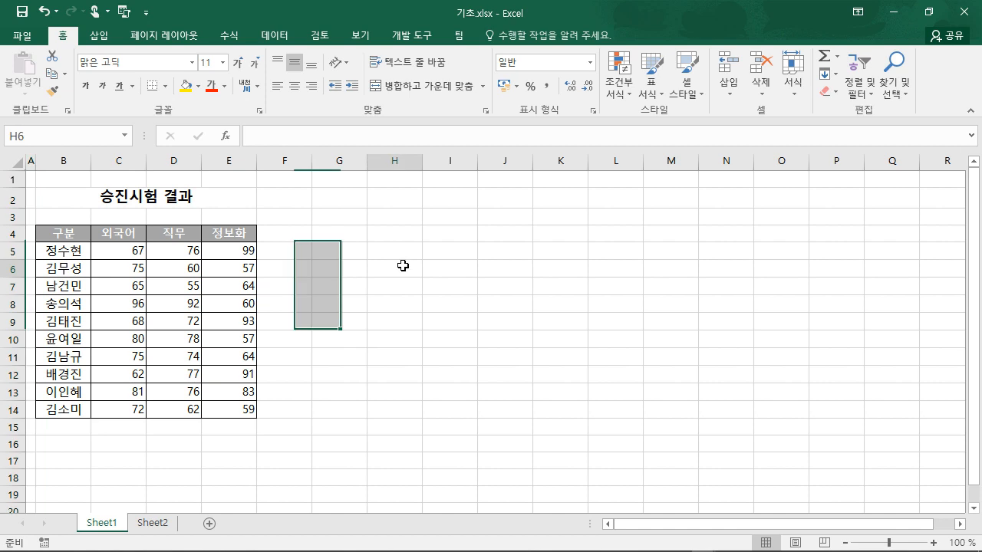
# - Set the title row 2 to a height of 30
pyautogui.click(14, 199)
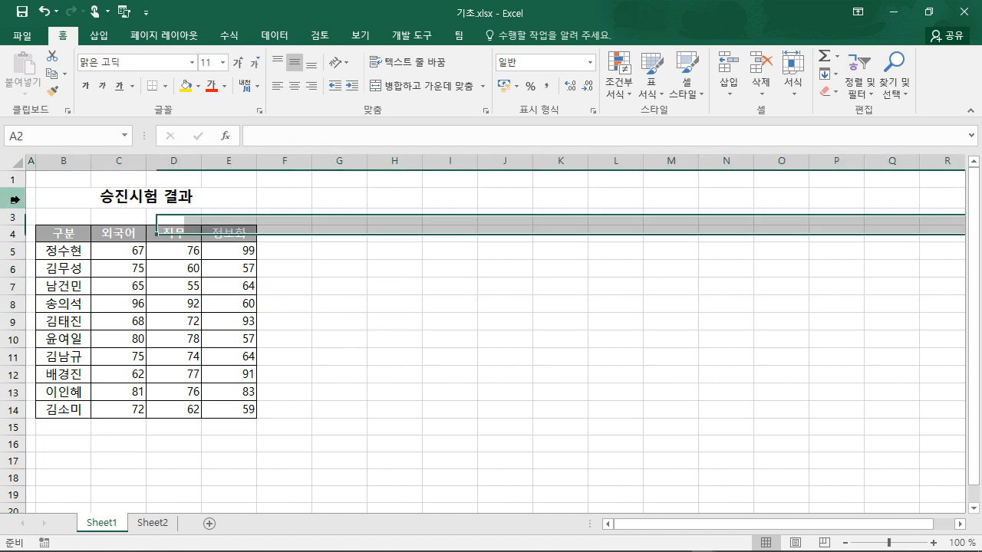
pyautogui.rightClick(14, 199)
pyautogui.click(127, 377)
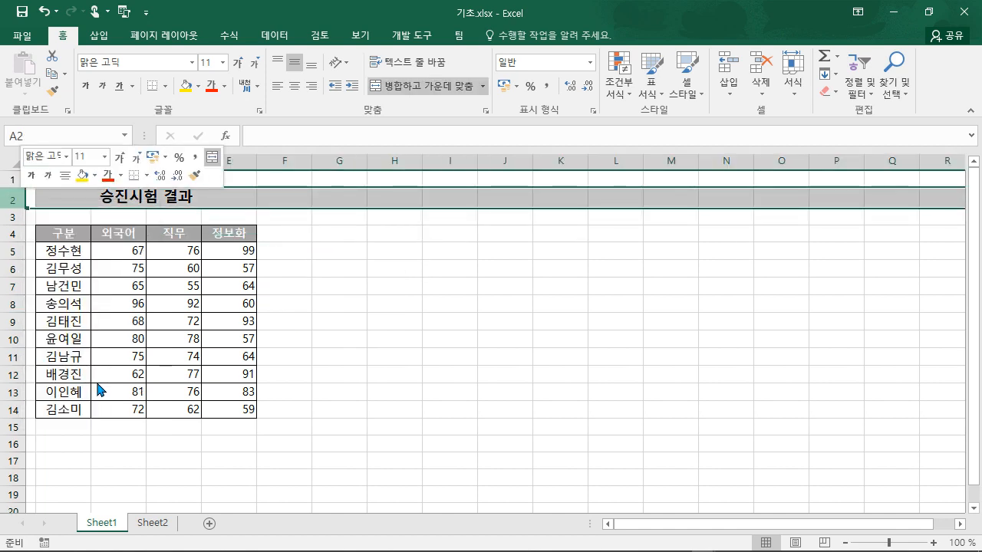
pyautogui.write('3')
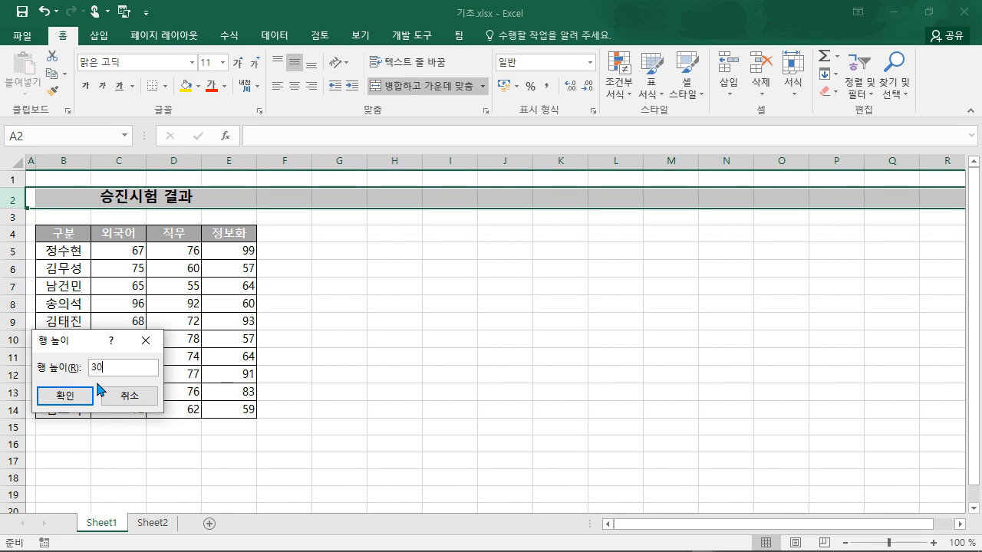
pyautogui.write('0')
pyautogui.click(90, 393)
pyautogui.click(306, 346)
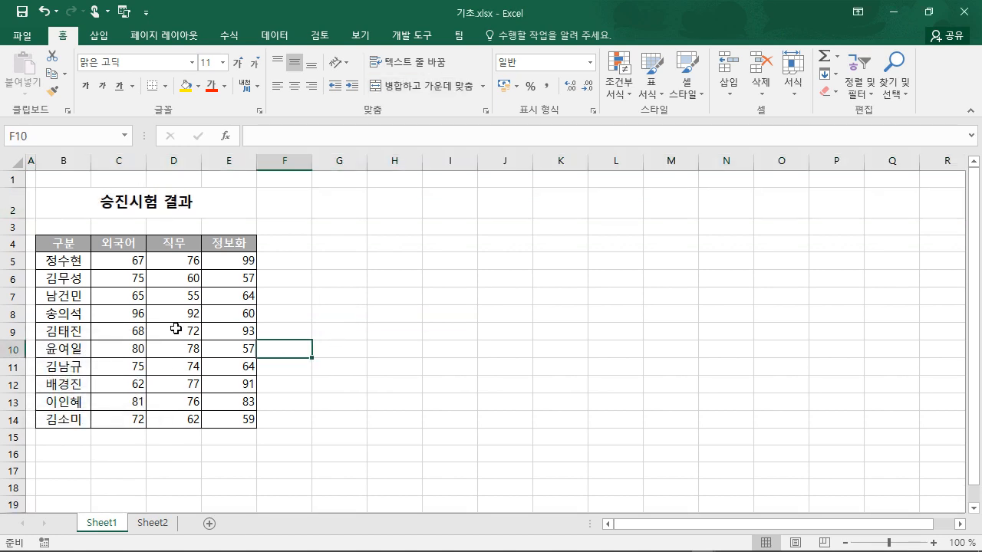
pyautogui.moveTo(79, 262); pyautogui.dragTo(64, 421)
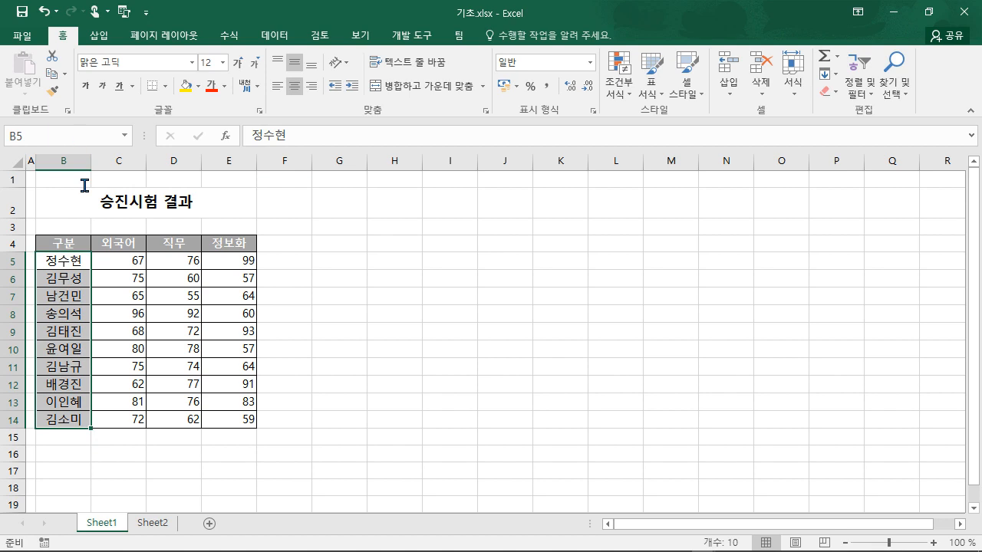
# - Name B5:B14 '구분' in the Name Box and verify it selects the ten names
pyautogui.click(70, 135)
pyautogui.write('ㄱㅜㅂㅜㄴ')
pyautogui.press('Return')
pyautogui.click(451, 370)
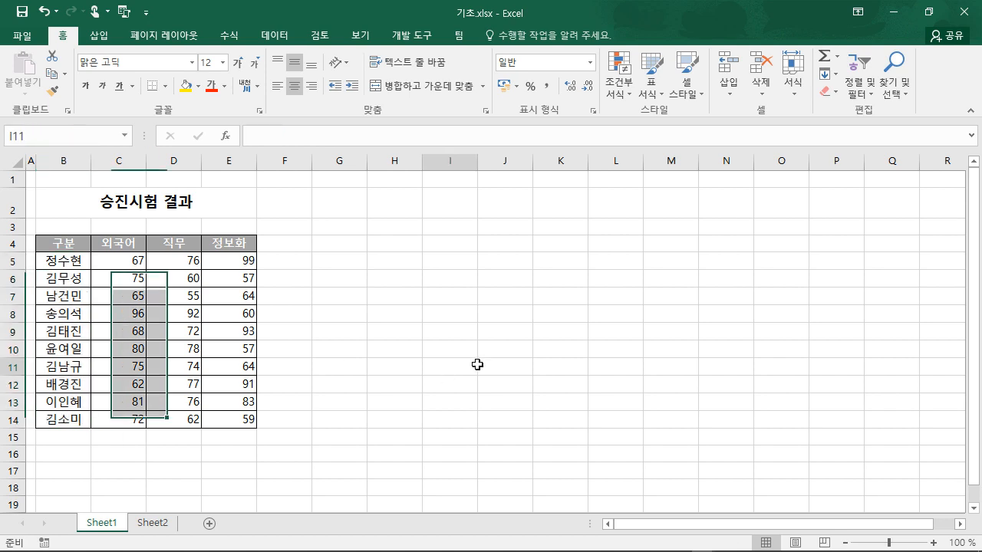
pyautogui.click(124, 136)
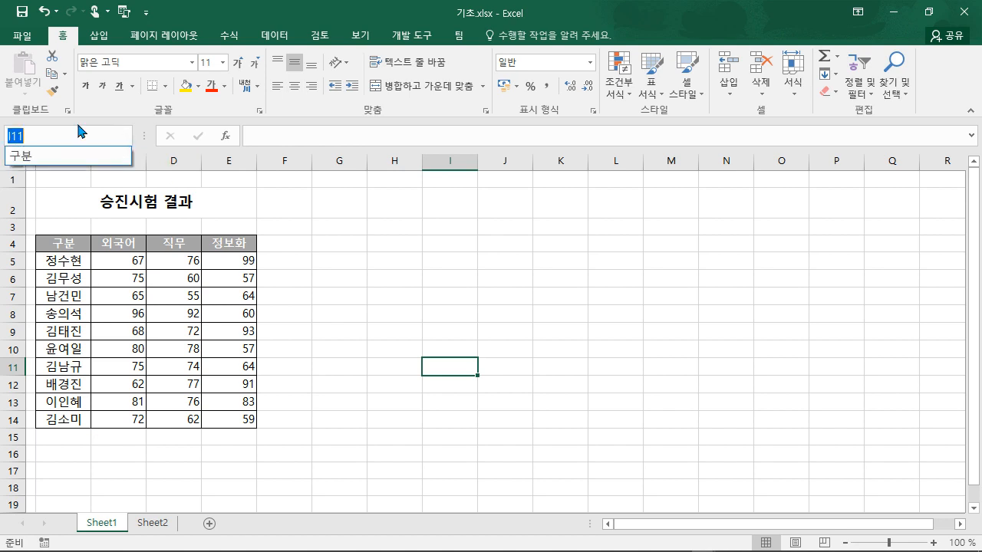
pyautogui.click(26, 161)
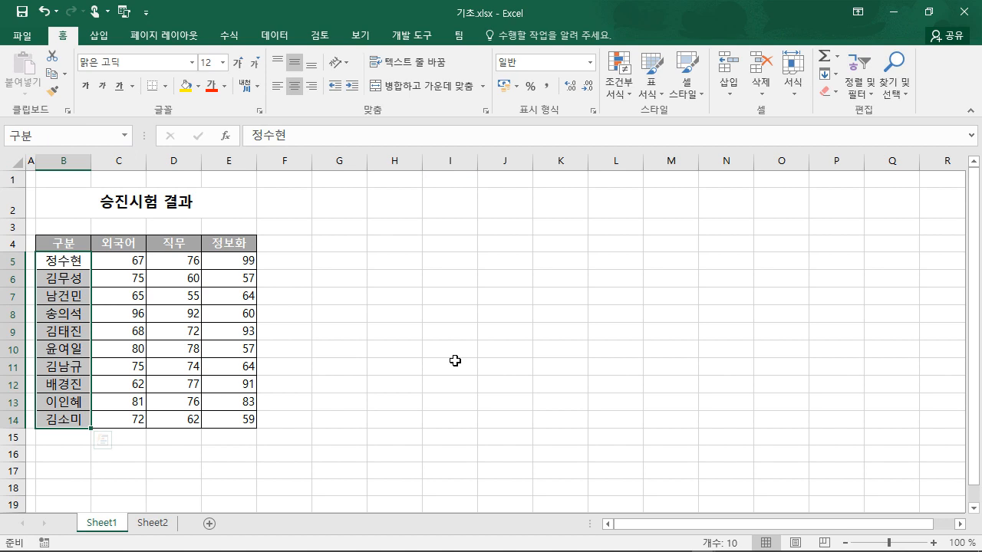
pyautogui.click(445, 362)
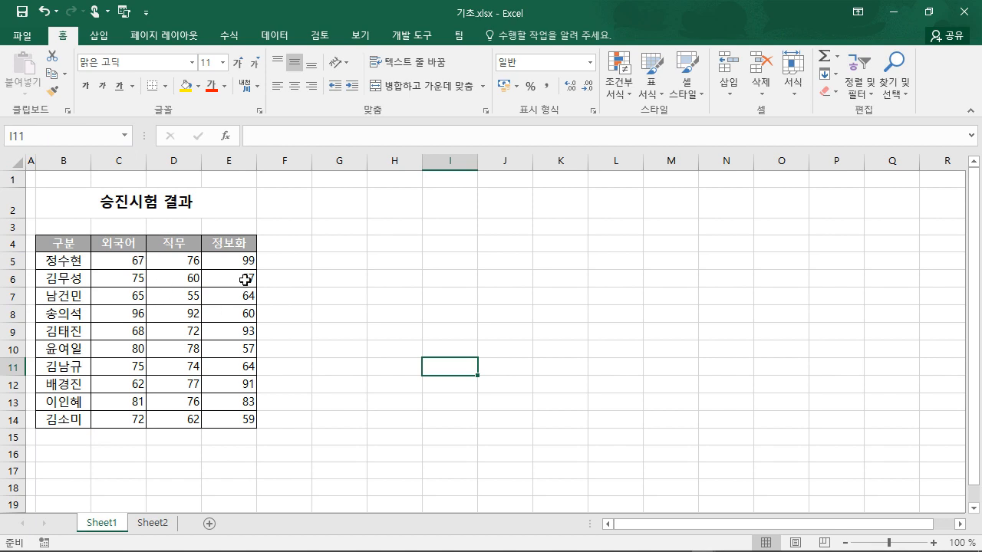
# - Confirm in Name Manager that 구분 refers to Sheet1!$B$5:$B$14
pyautogui.click(230, 35)
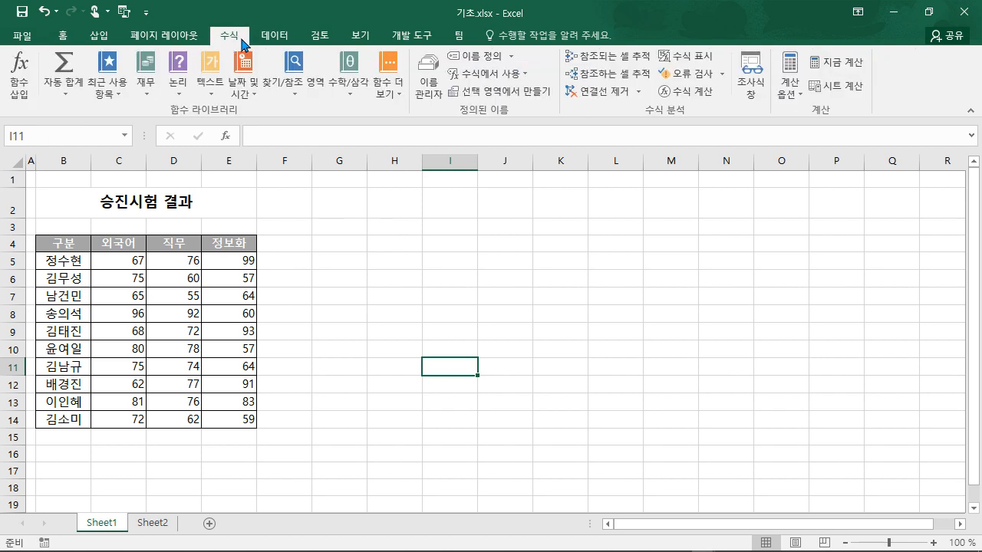
pyautogui.click(430, 99)
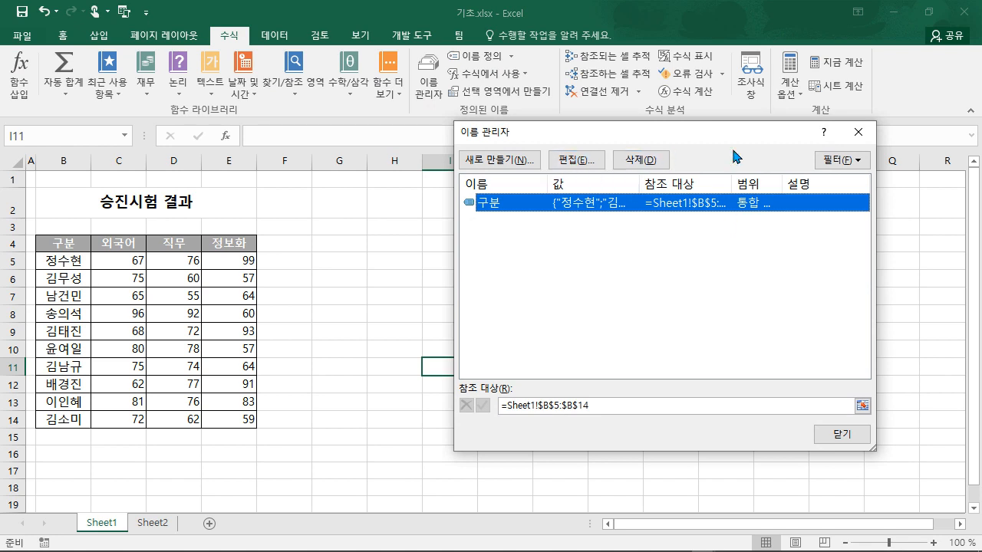
pyautogui.click(858, 131)
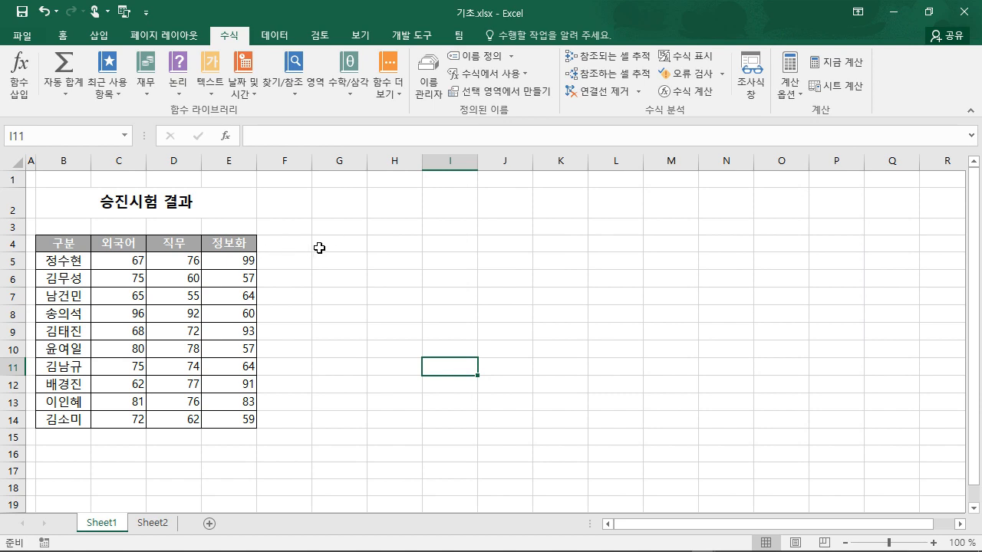
pyautogui.click(235, 245)
# - Add the comment 승진과목 to cell E4, removing the author label
pyautogui.rightClick(236, 247)
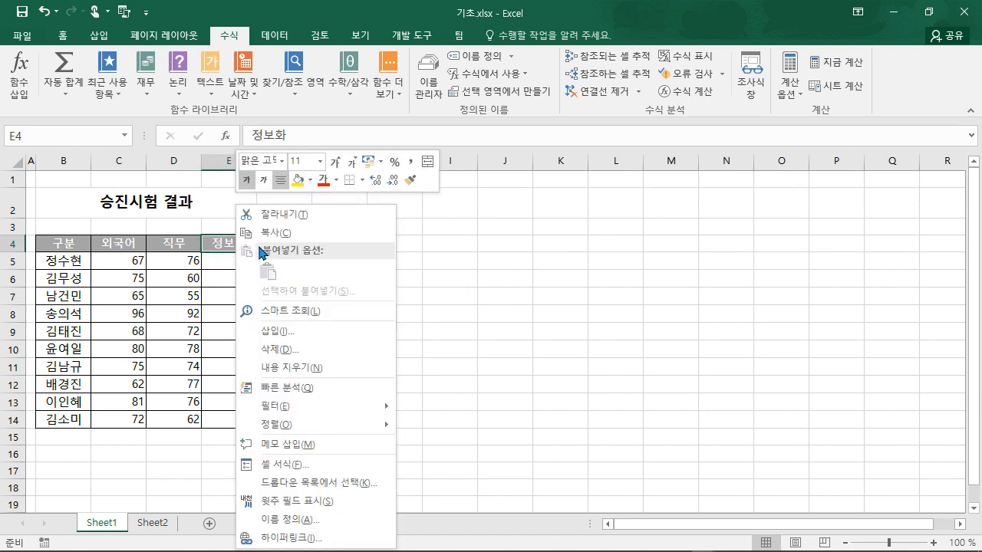
pyautogui.click(301, 446)
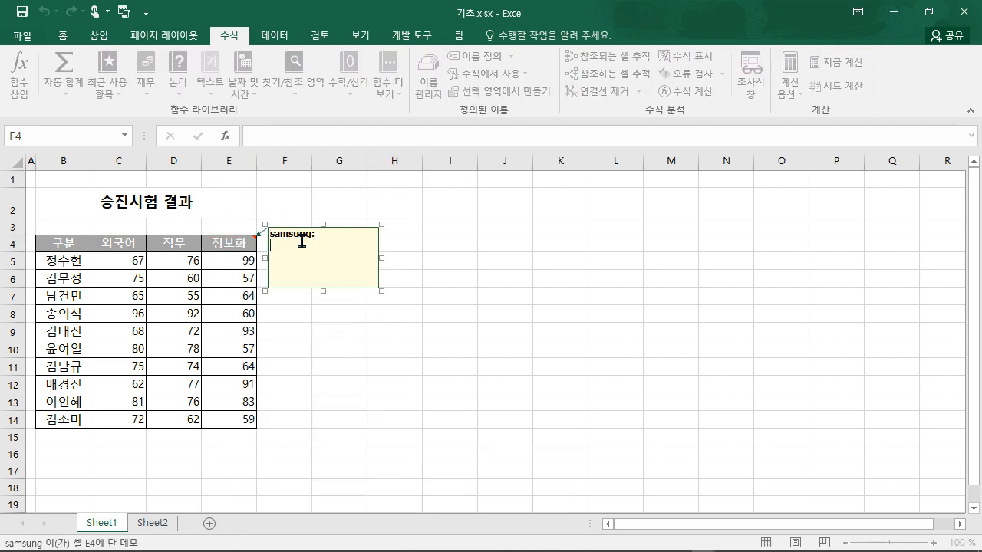
pyautogui.press('BackSpace')
pyautogui.press('BackSpace')
pyautogui.press('BackSpace')
pyautogui.press('BackSpace')
pyautogui.press('BackSpace')
pyautogui.press('BackSpace')
pyautogui.press('BackSpace')
pyautogui.write('승ㅈ')
pyautogui.write('ㄱ')
pyautogui.write('목')
pyautogui.click(468, 361)
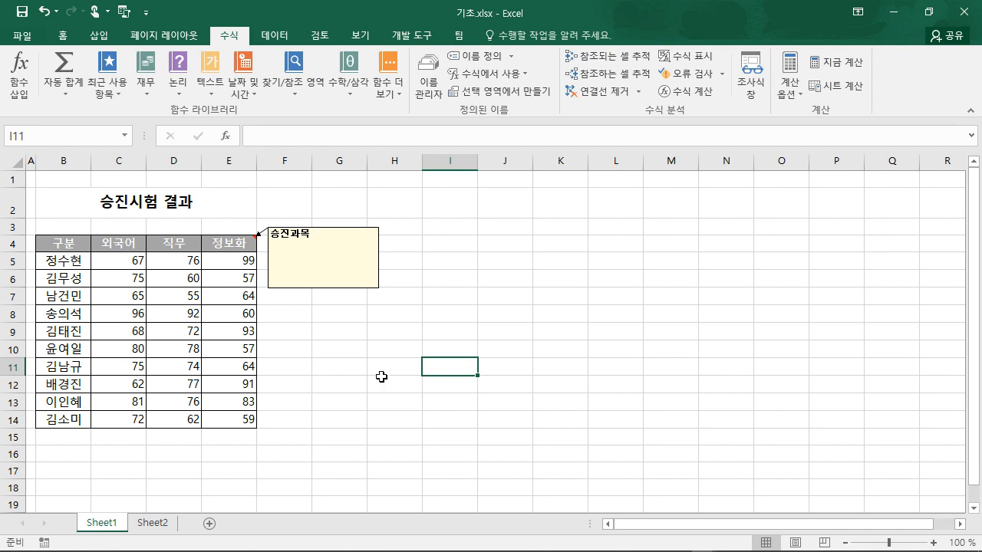
# - Hide E4's comment, then set it to always show
pyautogui.click(228, 245)
pyautogui.rightClick(228, 245)
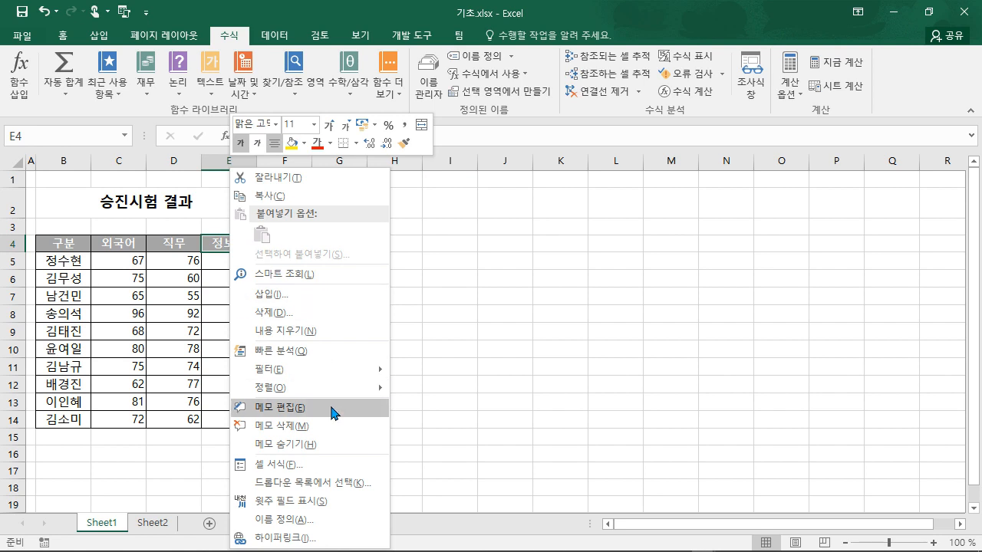
pyautogui.click(311, 445)
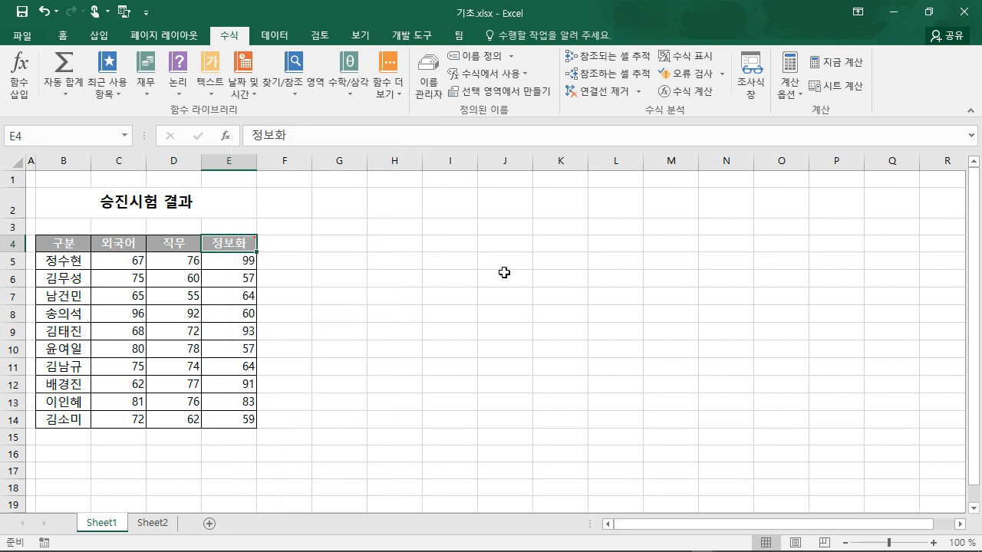
pyautogui.rightClick(242, 252)
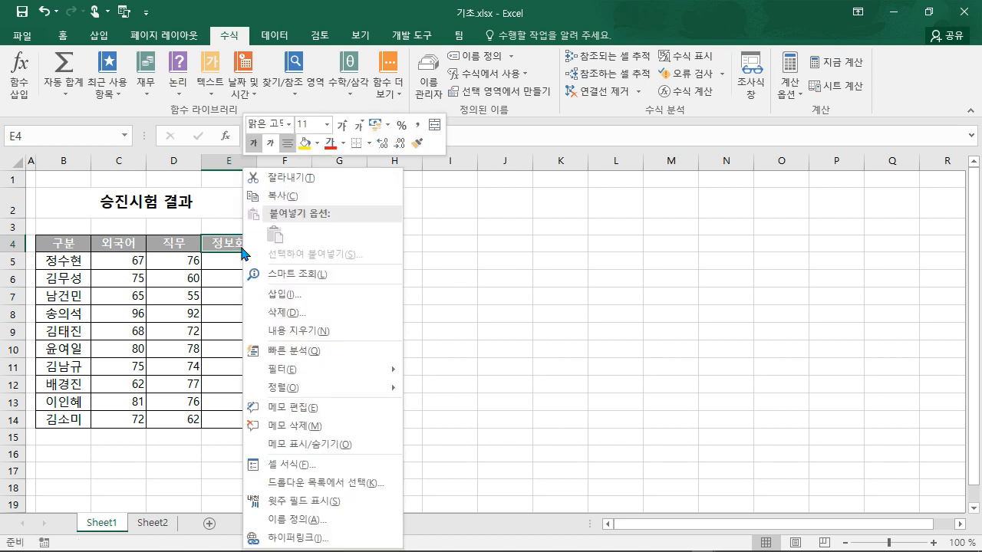
pyautogui.click(361, 444)
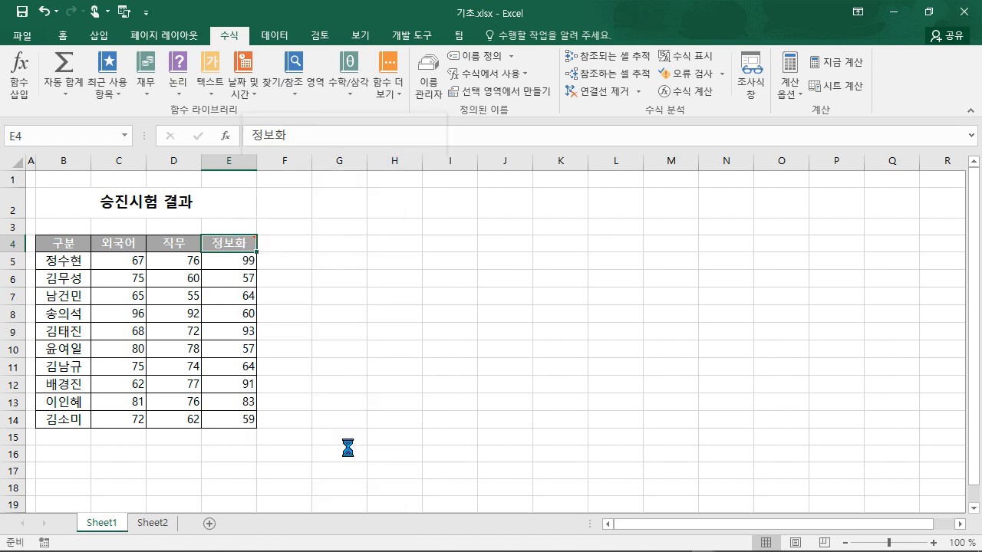
pyautogui.click(461, 351)
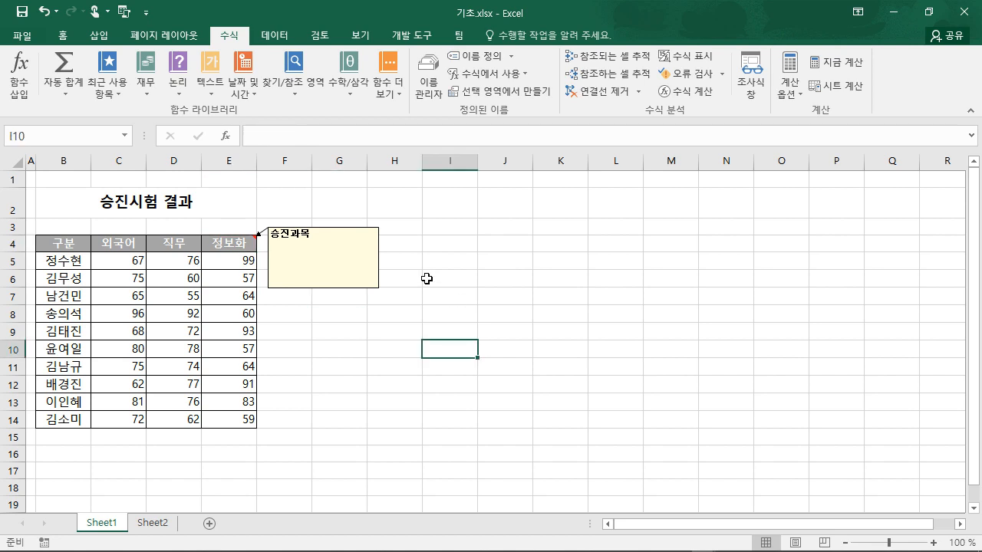
# - Open Format Comment for the selected 승진과목 comment box
pyautogui.click(363, 242)
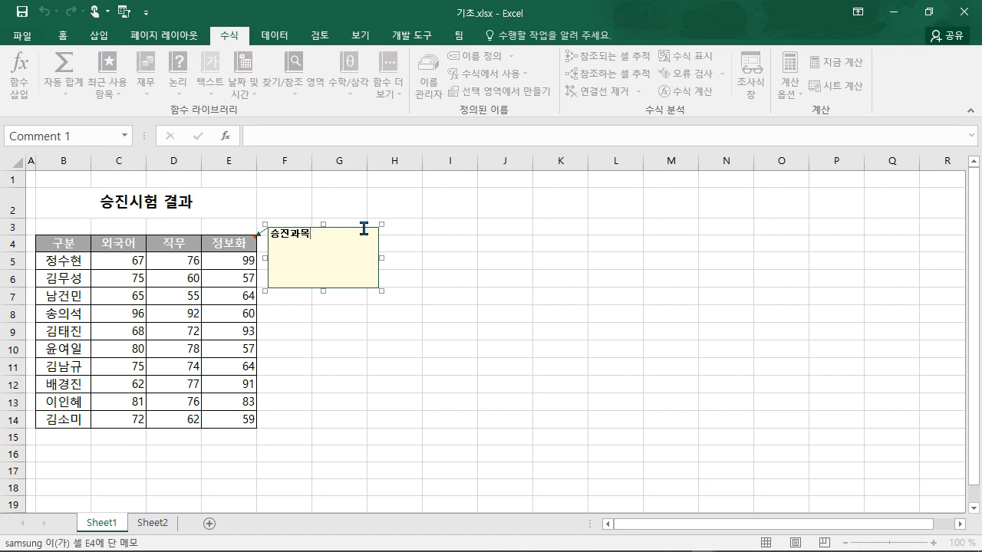
pyautogui.rightClick(365, 227)
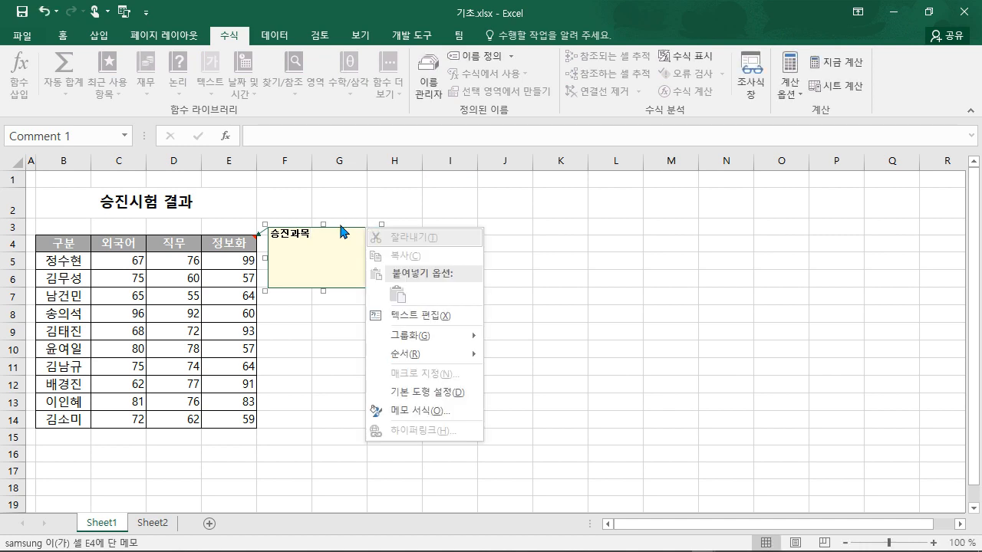
pyautogui.click(341, 225)
pyautogui.rightClick(341, 224)
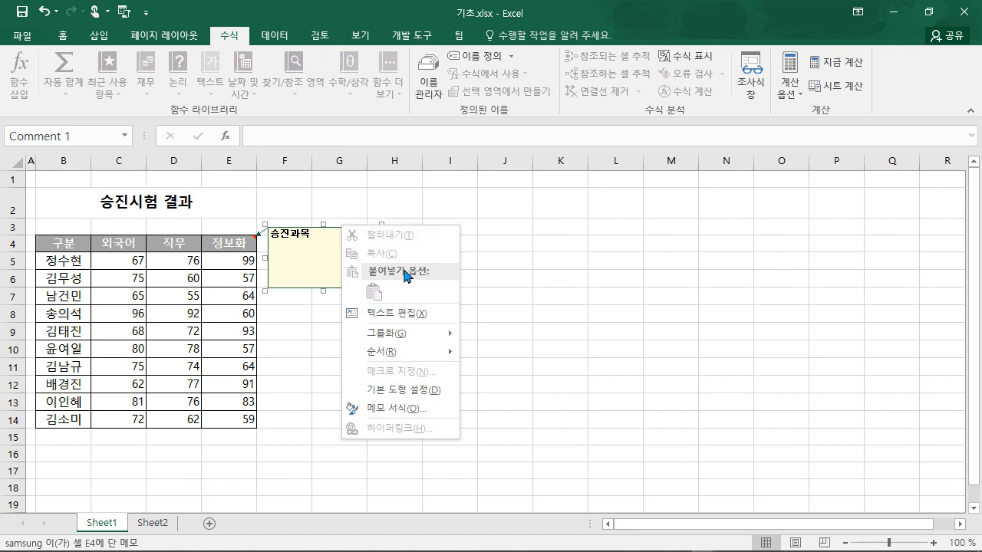
pyautogui.click(399, 409)
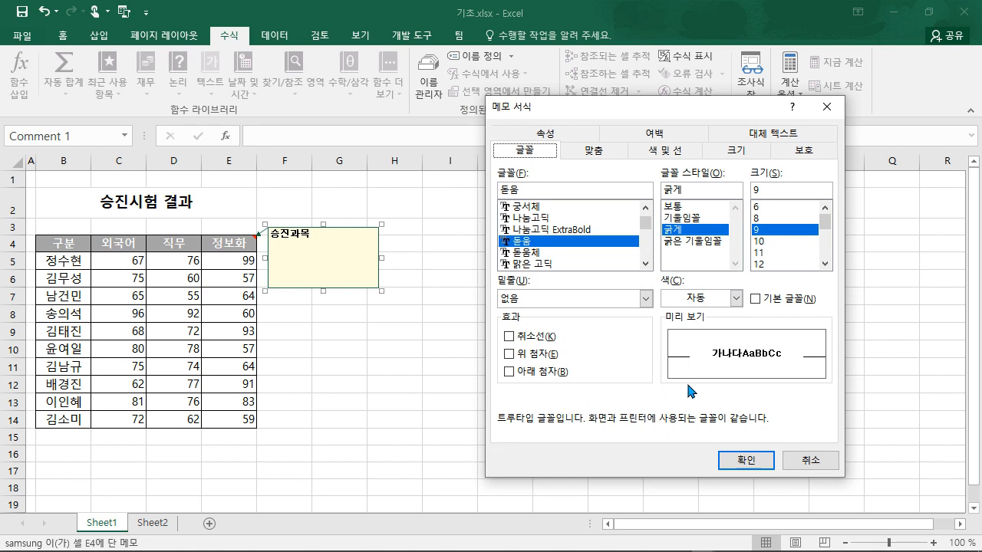
# - Give the comment a cyan fill and turn on automatic sizing
pyautogui.click(678, 151)
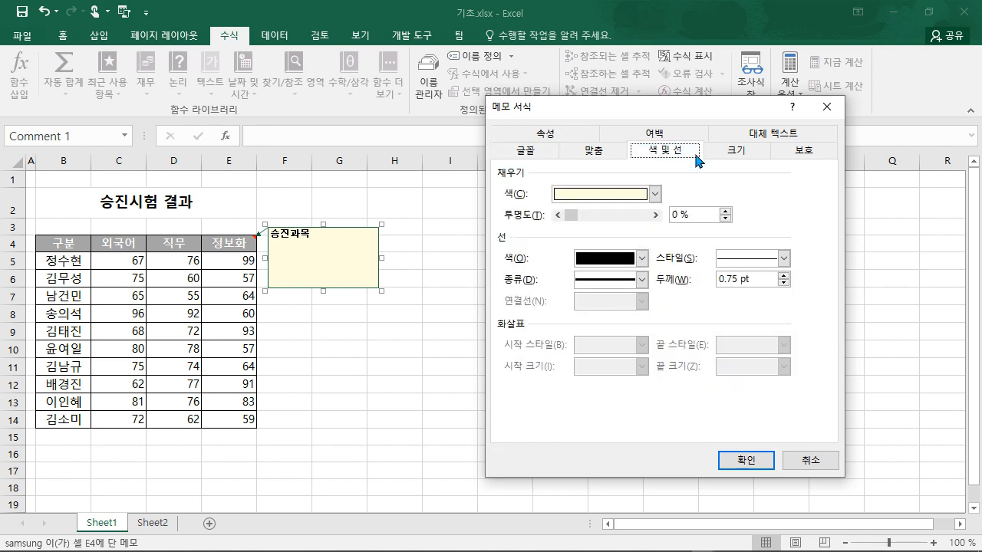
pyautogui.click(655, 194)
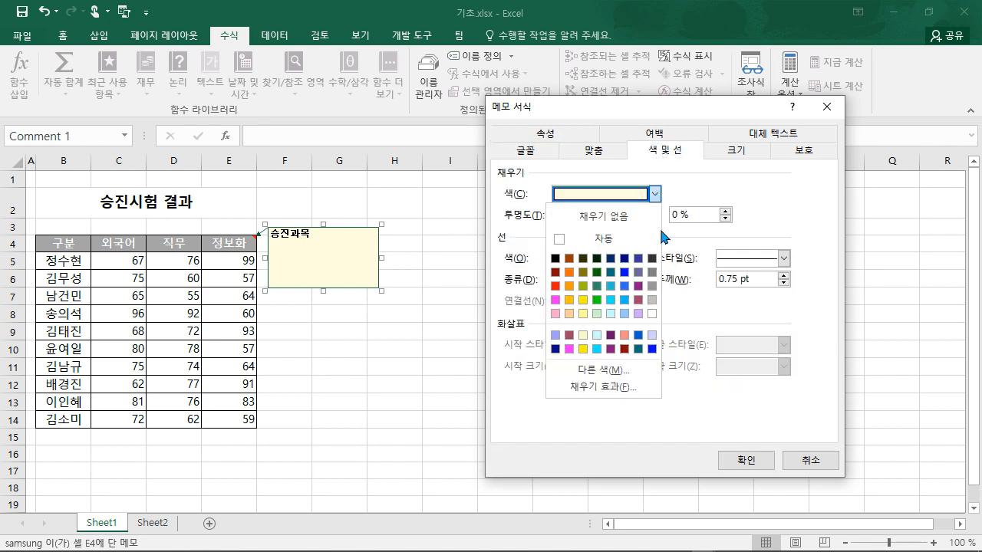
pyautogui.click(610, 301)
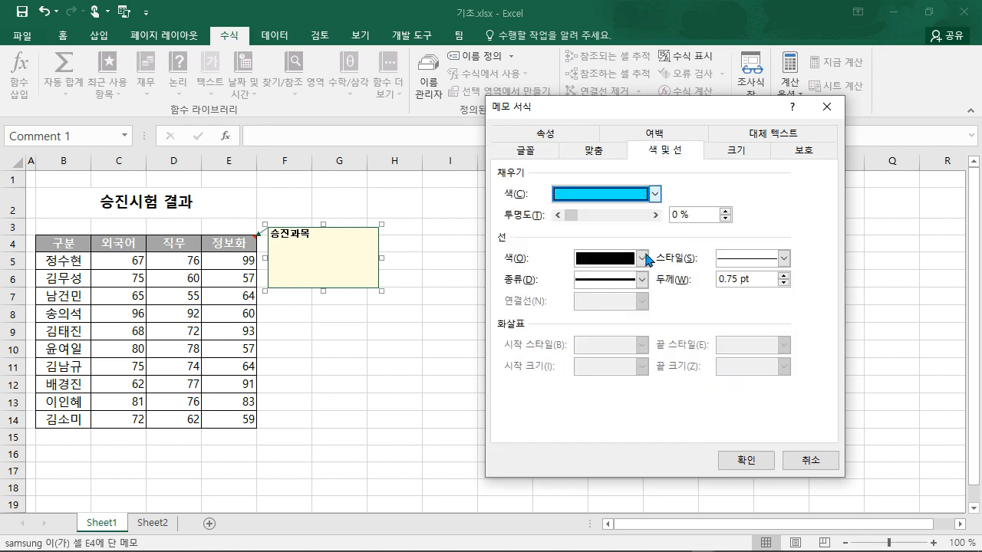
pyautogui.click(590, 150)
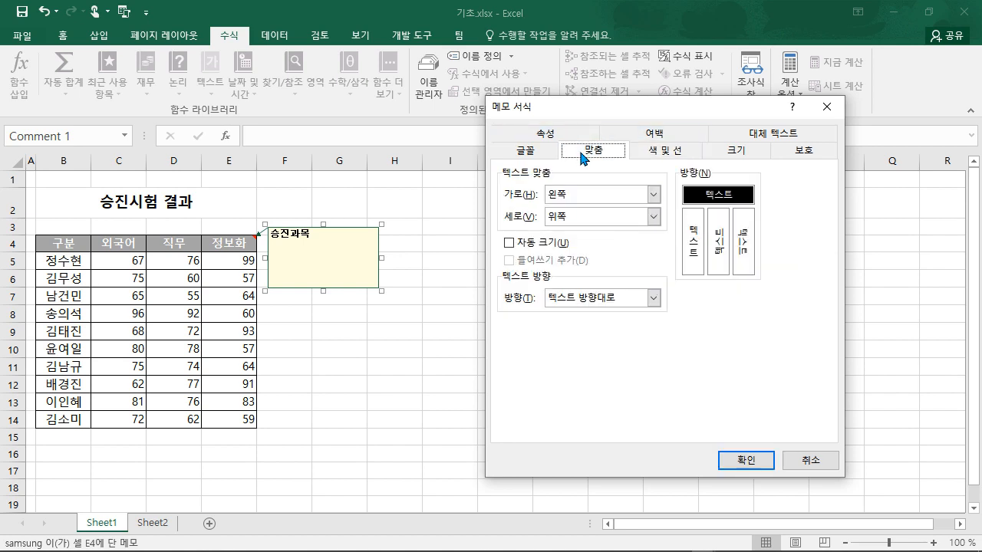
pyautogui.click(509, 243)
pyautogui.click(745, 460)
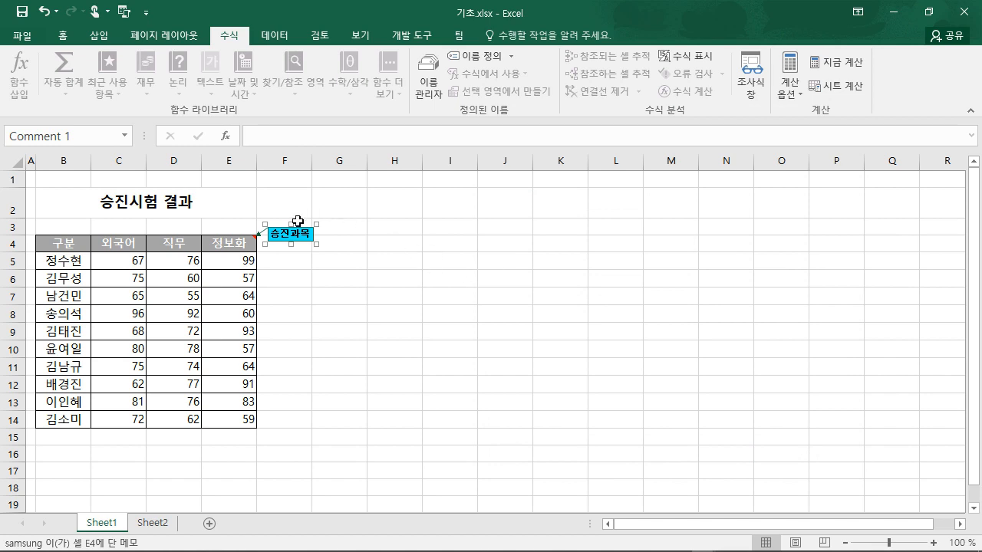
# - Drag the 승진과목 comment box to column I, row 3, undoing the accidental resize
pyautogui.moveTo(301, 227); pyautogui.dragTo(525, 265)
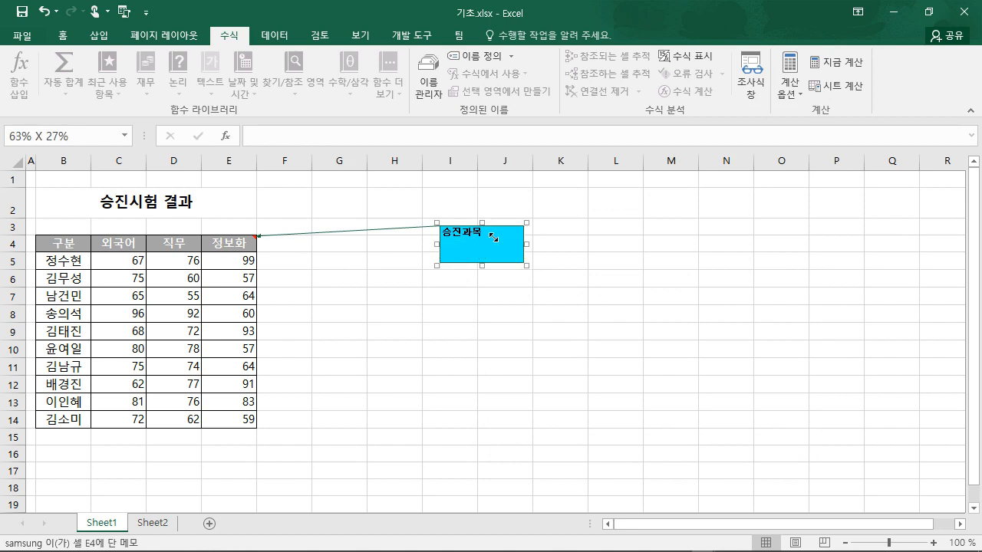
pyautogui.hotkey('ctrl', 'z')
pyautogui.click(466, 238)
pyautogui.click(526, 292)
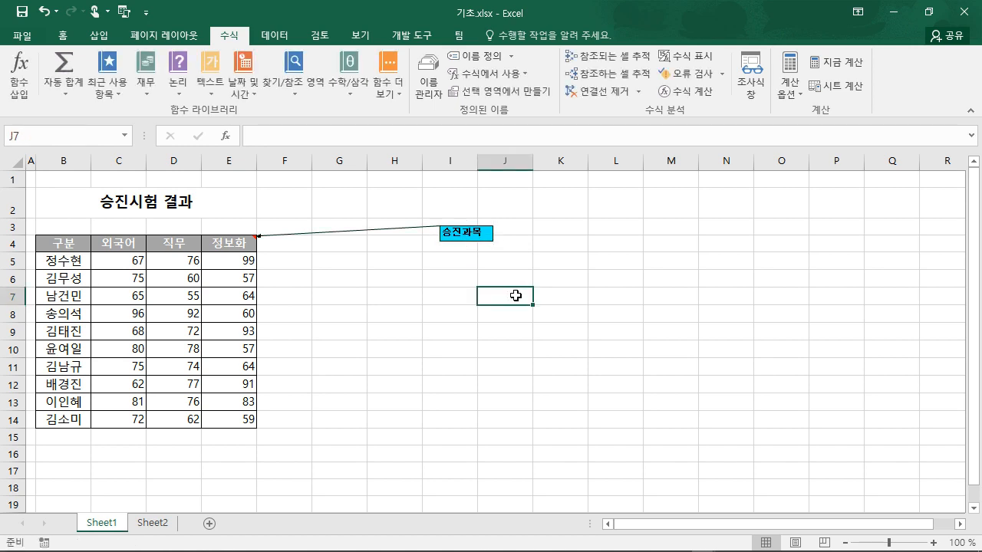
# - Delete the comment from cell E4
pyautogui.click(235, 243)
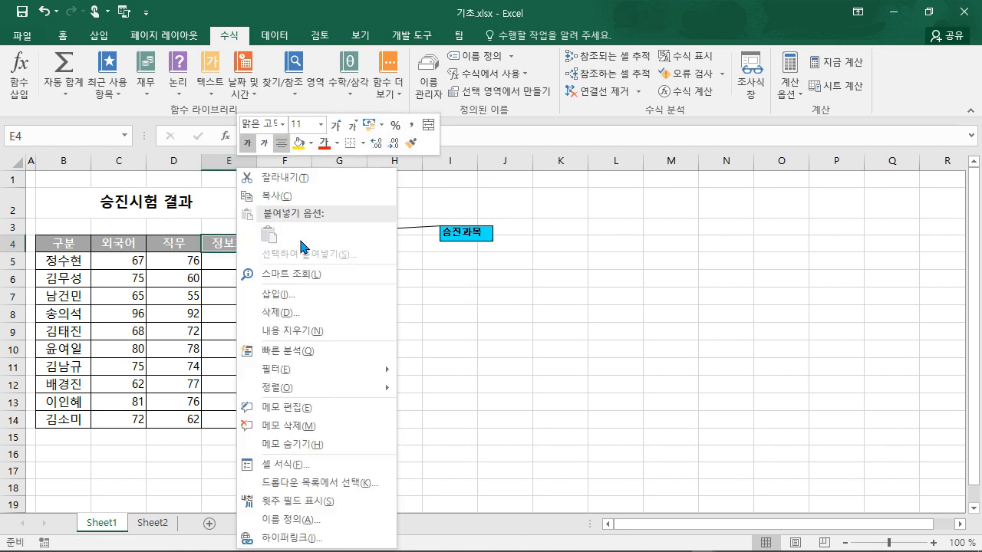
pyautogui.click(350, 428)
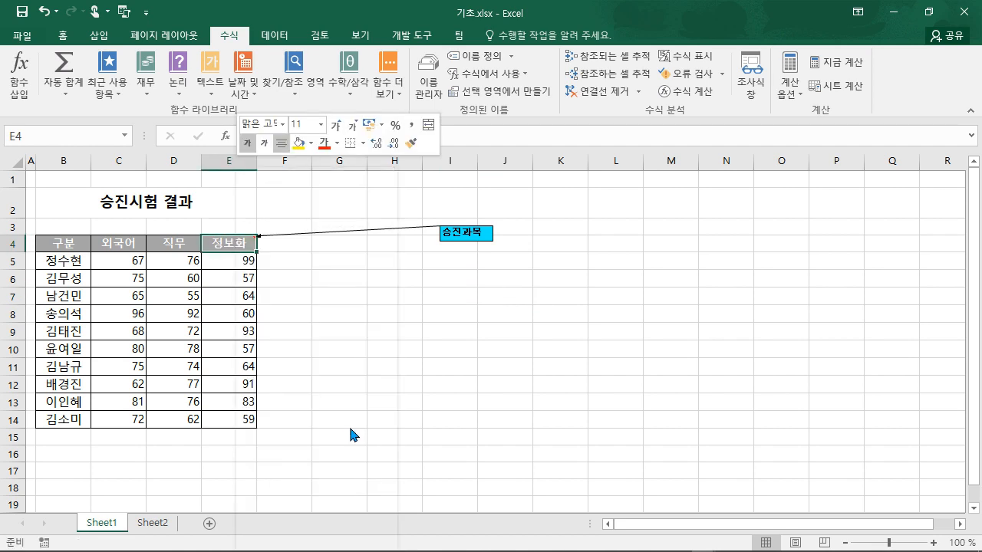
pyautogui.click(569, 368)
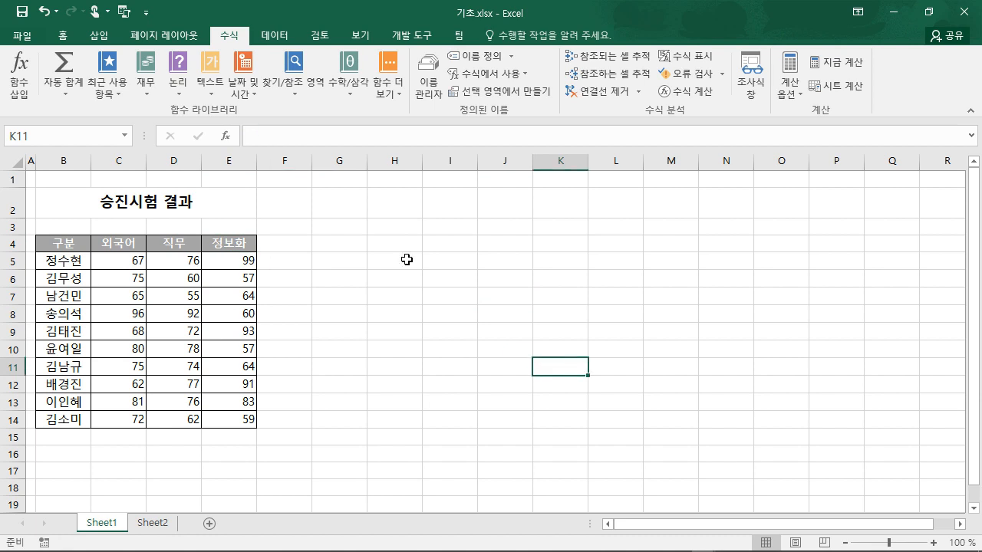
# - Toggle Merge & Center on title B2:E2, leaving it merged and centred
pyautogui.click(190, 202)
pyautogui.click(57, 39)
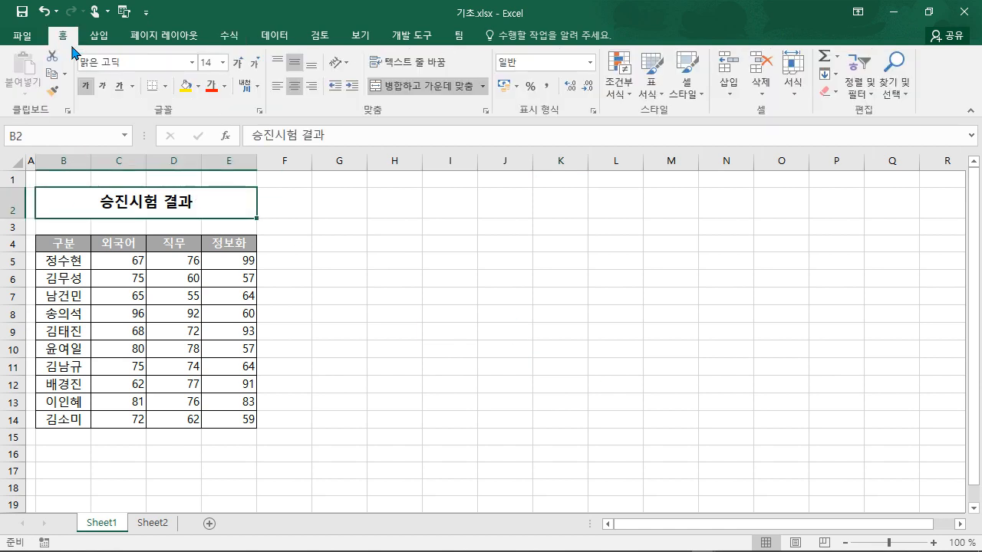
pyautogui.click(421, 87)
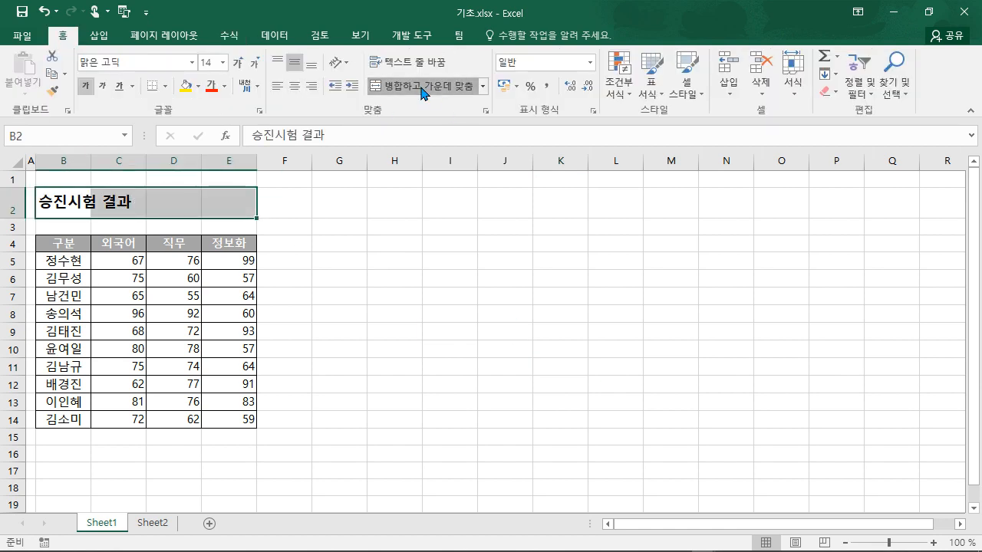
pyautogui.click(421, 87)
pyautogui.click(421, 87)
pyautogui.click(421, 87)
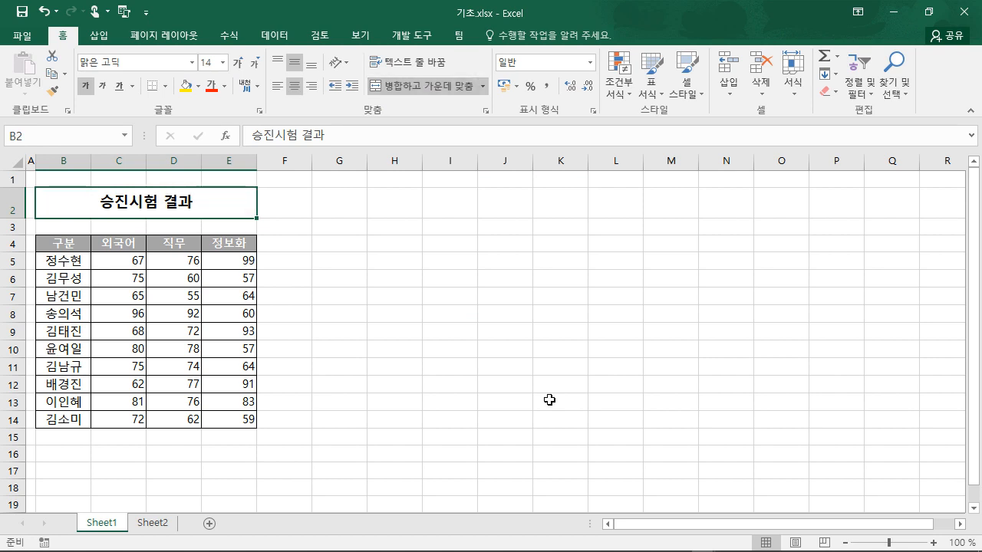
pyautogui.click(550, 451)
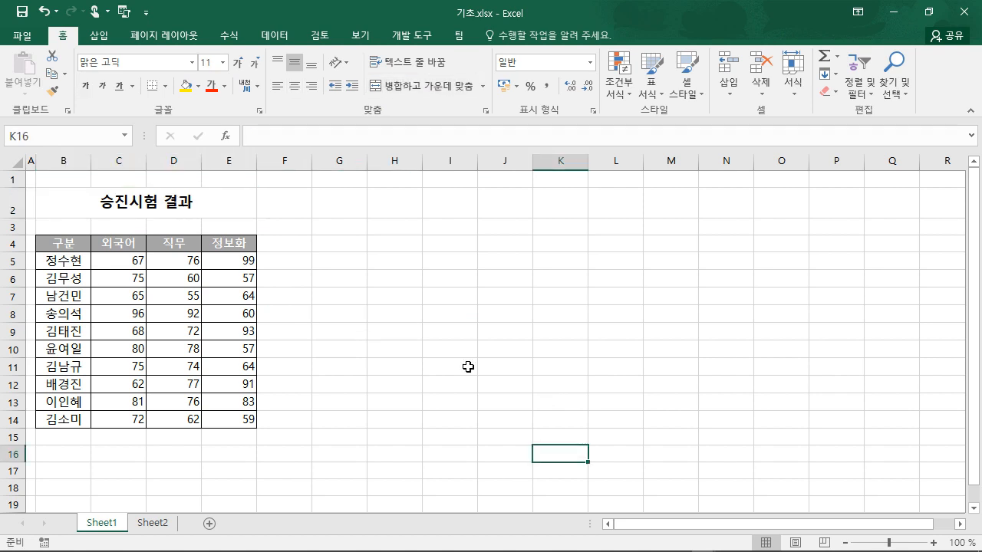
pyautogui.click(452, 322)
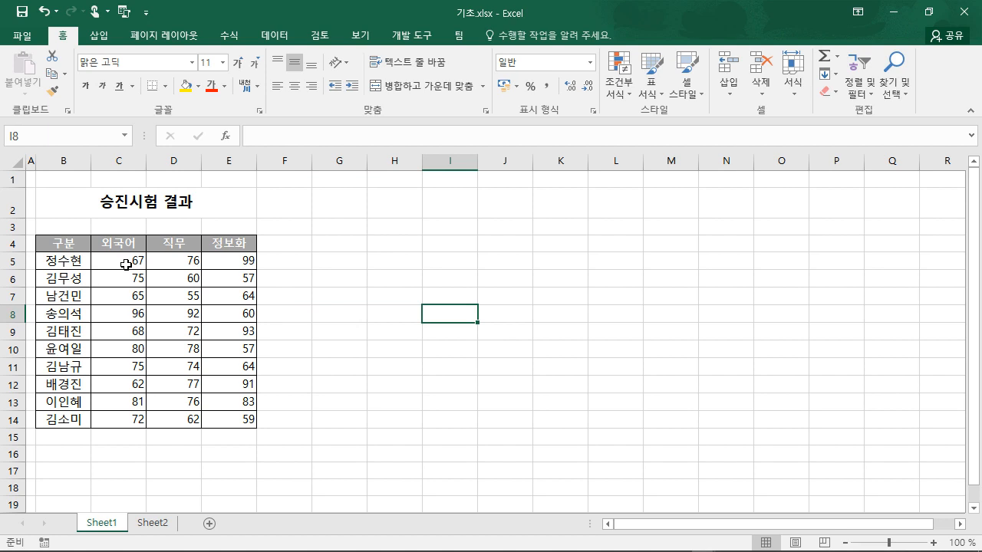
# - Give the 외국어 scores C5:C14 the custom format #,##0"점"
pyautogui.moveTo(130, 263); pyautogui.dragTo(115, 416)
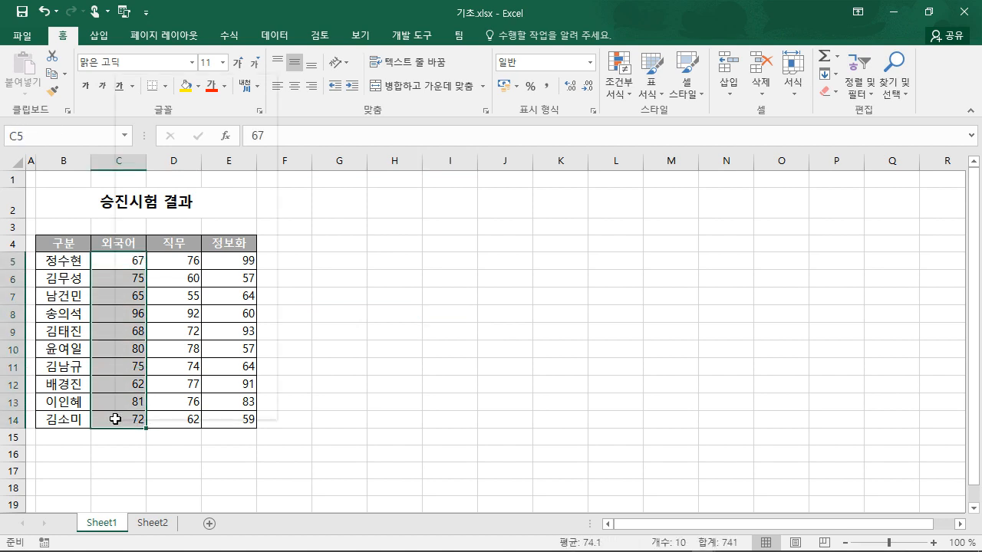
pyautogui.rightClick(112, 422)
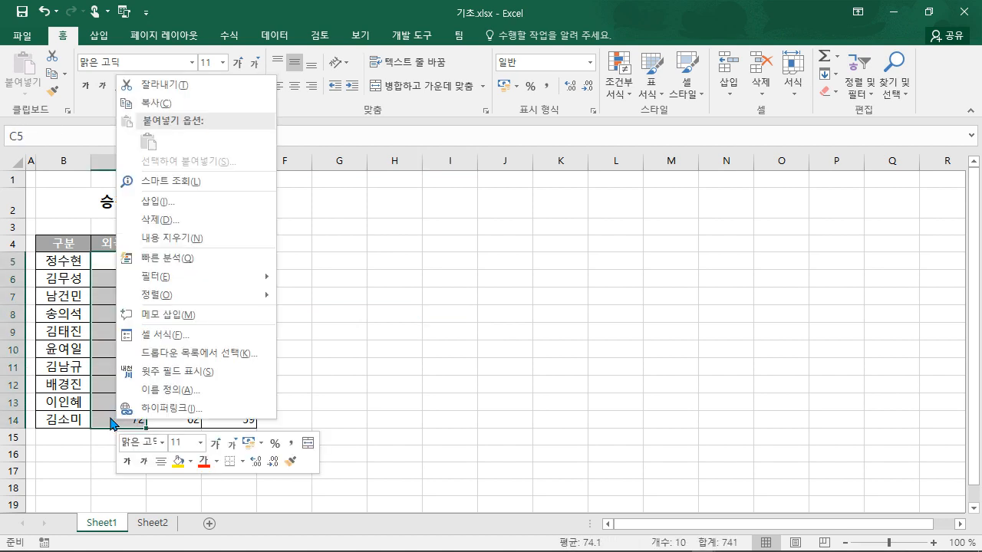
pyautogui.click(209, 335)
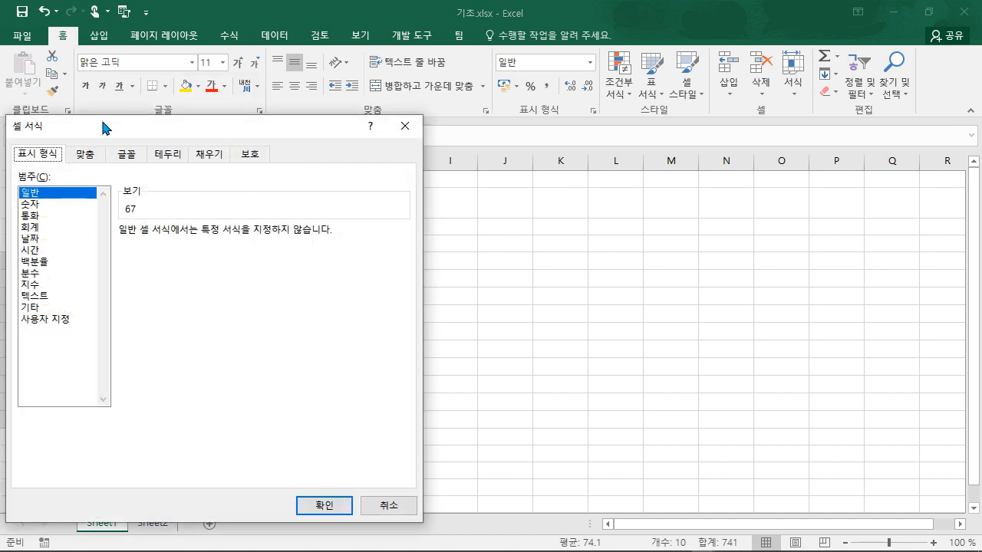
pyautogui.moveTo(106, 131); pyautogui.dragTo(291, 114)
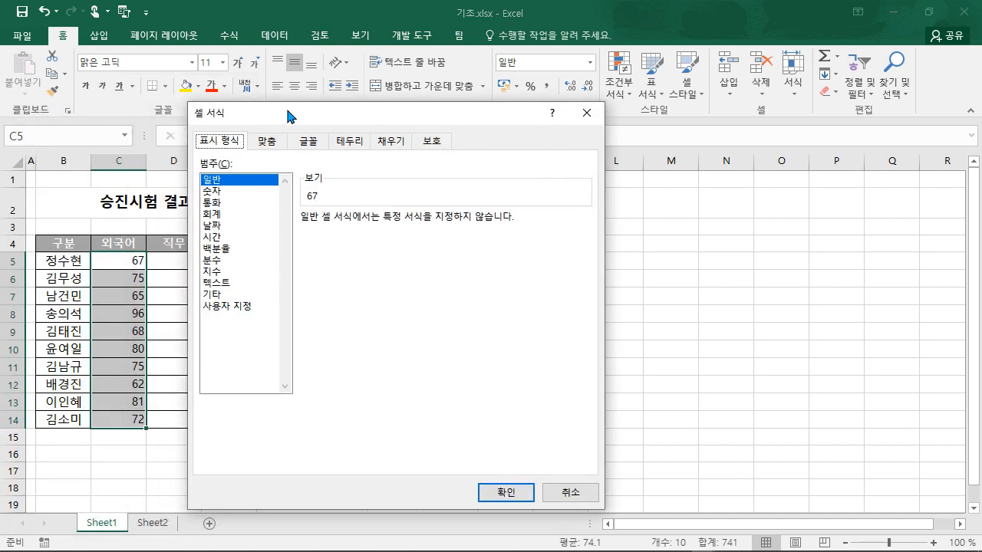
pyautogui.click(250, 305)
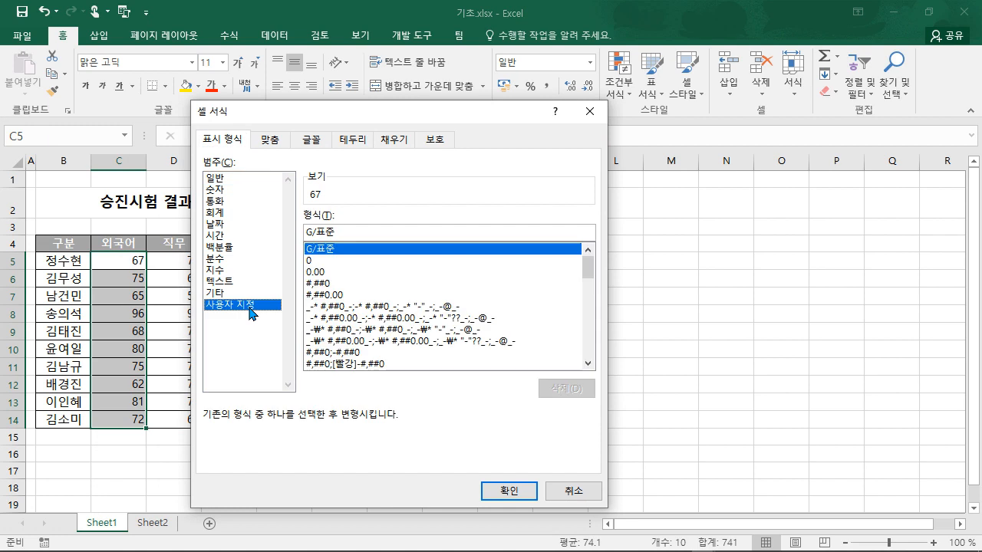
pyautogui.click(331, 283)
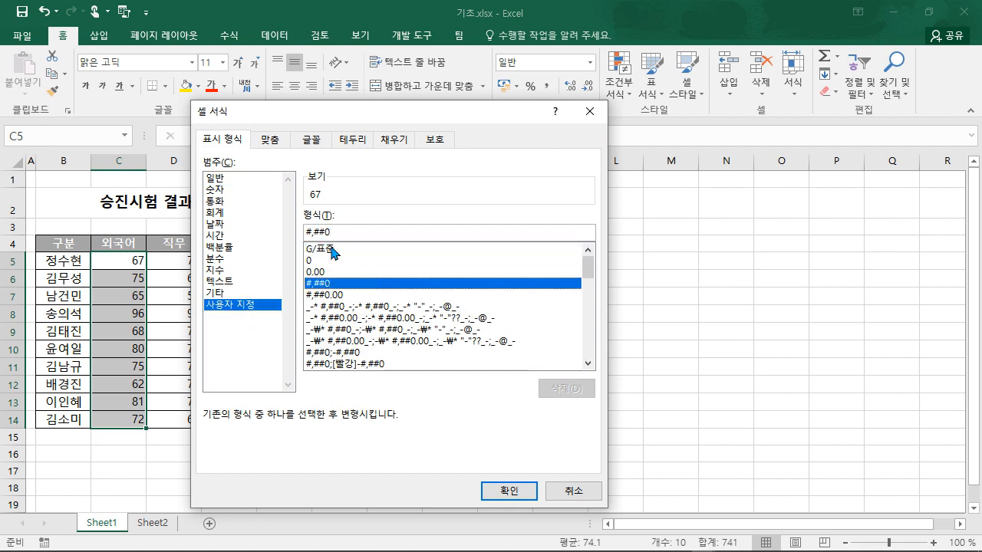
pyautogui.click(380, 231)
pyautogui.write('"점')
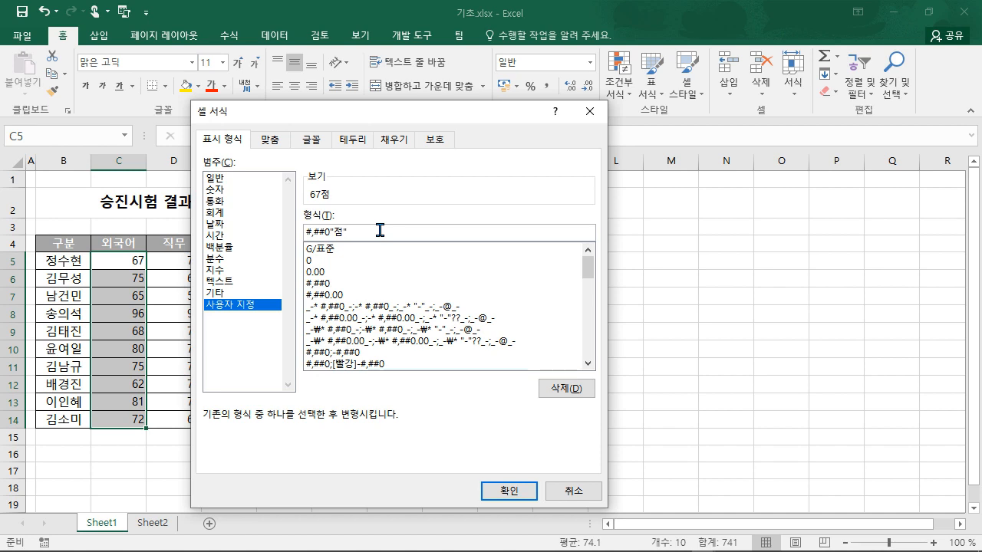
pyautogui.press('Return')
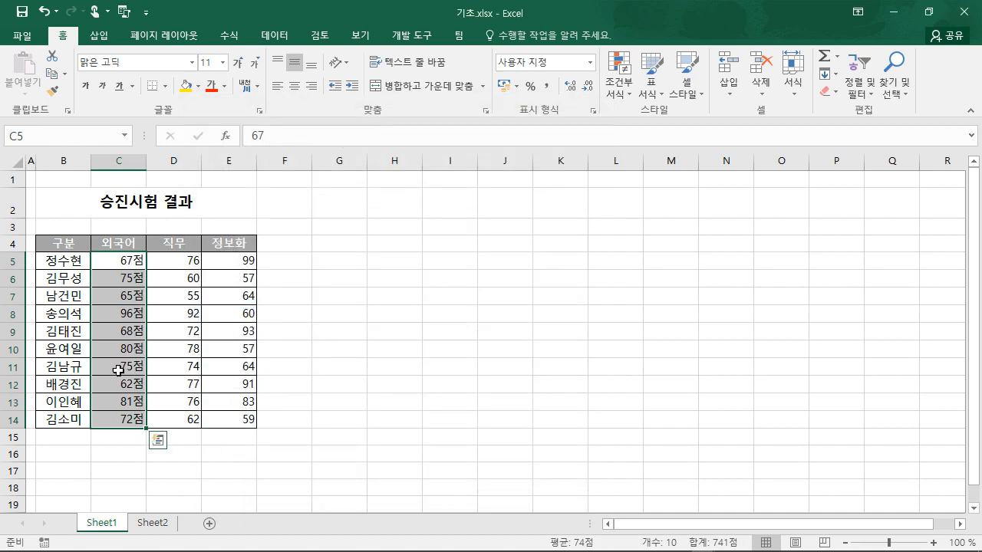
# - Change the scores' custom format from #,##0"점" to #"점"
pyautogui.rightClick(126, 328)
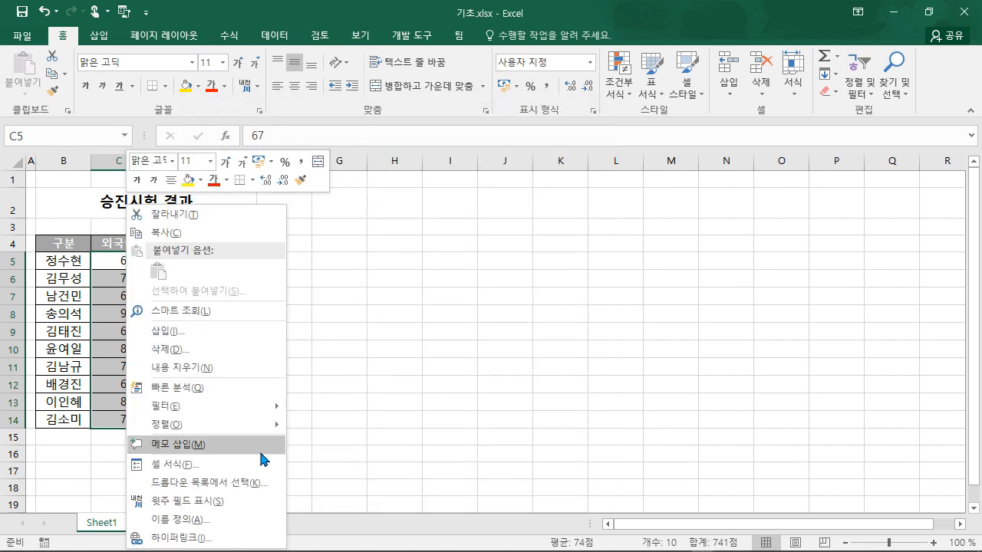
pyautogui.click(188, 465)
pyautogui.moveTo(253, 149); pyautogui.dragTo(494, 108)
pyautogui.click(432, 234)
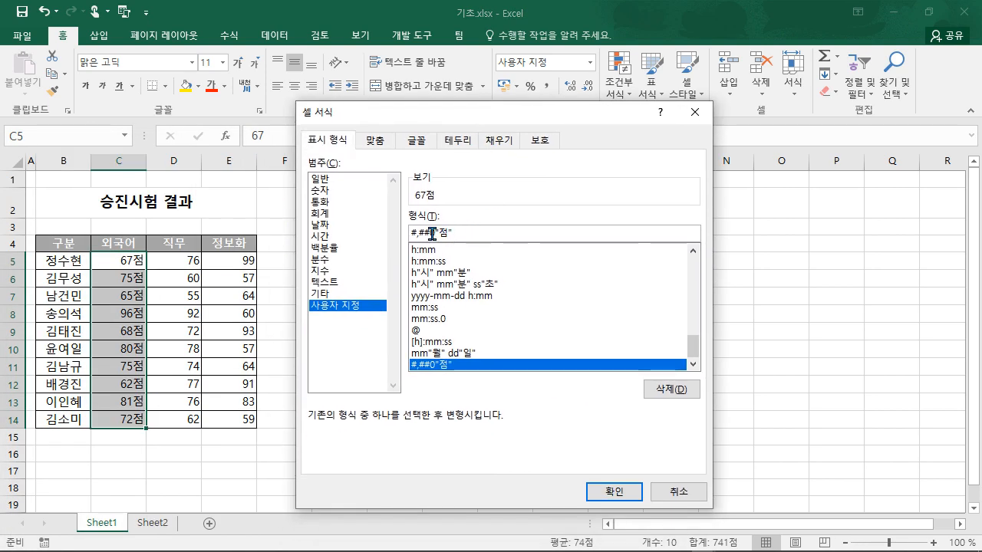
pyautogui.moveTo(434, 234); pyautogui.dragTo(411, 234)
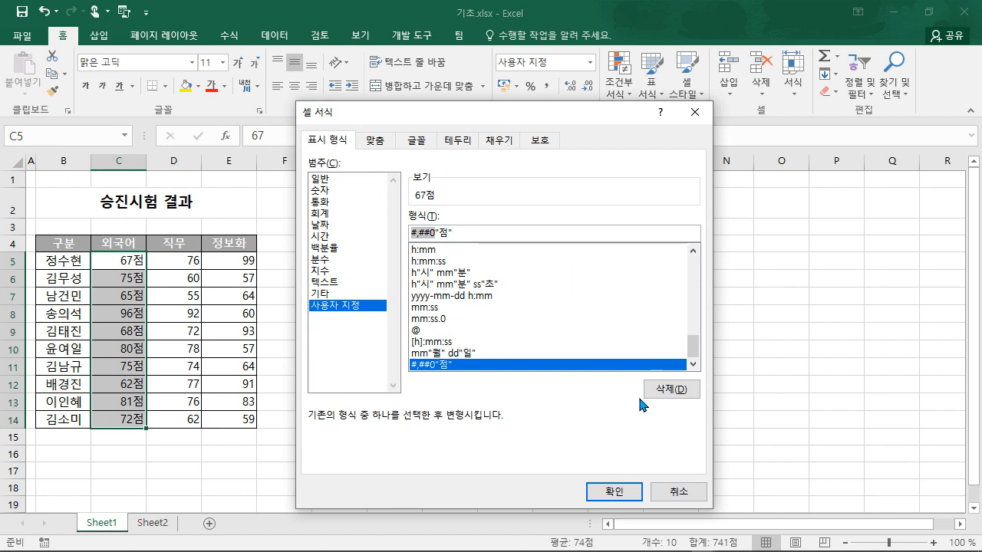
pyautogui.write('#')
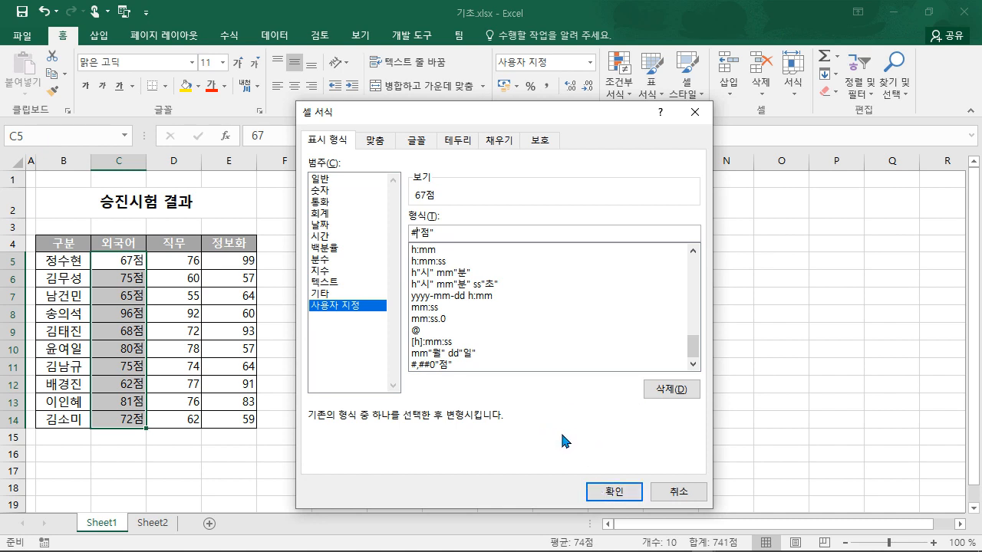
pyautogui.click(602, 491)
# - Replace C9's score 68 with 0, which now displays only 점
pyautogui.click(121, 331)
pyautogui.press('F2')
pyautogui.press('BackSpace')
pyautogui.press('BackSpace')
pyautogui.write('0')
pyautogui.press('Return')
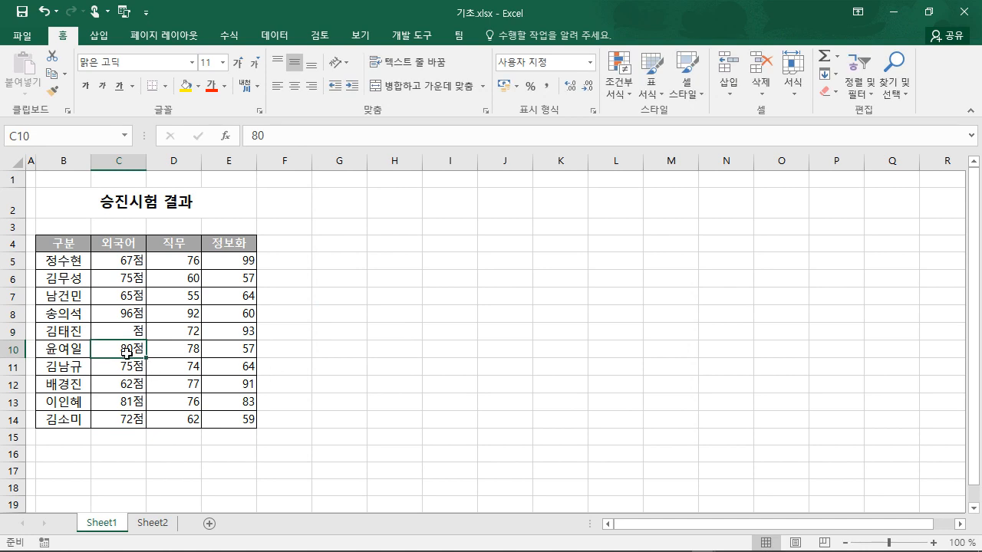
# - Change the 외국어 scores C5:C14 to the custom format #0"점" so C9 shows 0점
pyautogui.click(126, 261)
pyautogui.moveTo(128, 260); pyautogui.dragTo(115, 422)
pyautogui.rightClick(117, 421)
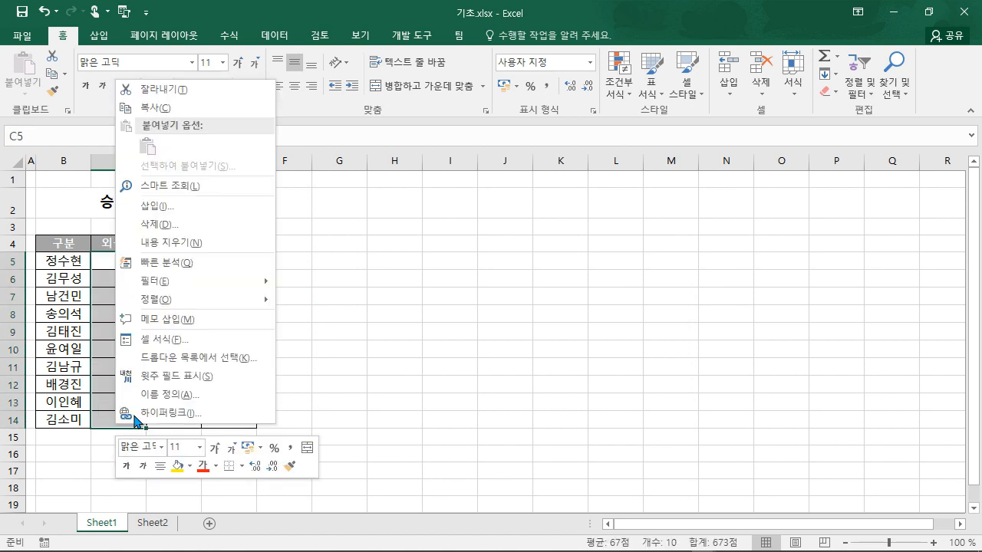
pyautogui.click(186, 342)
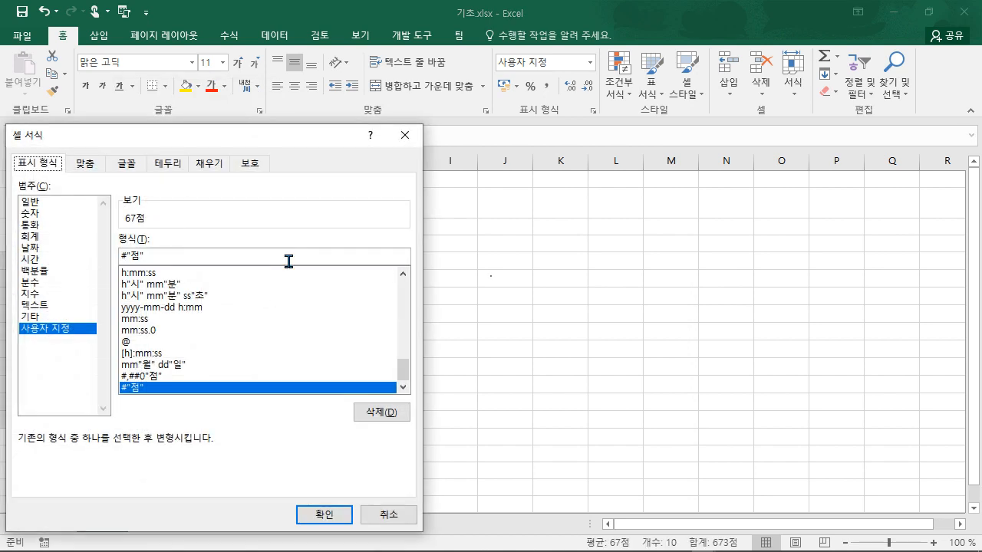
pyautogui.click(124, 254)
pyautogui.write('0')
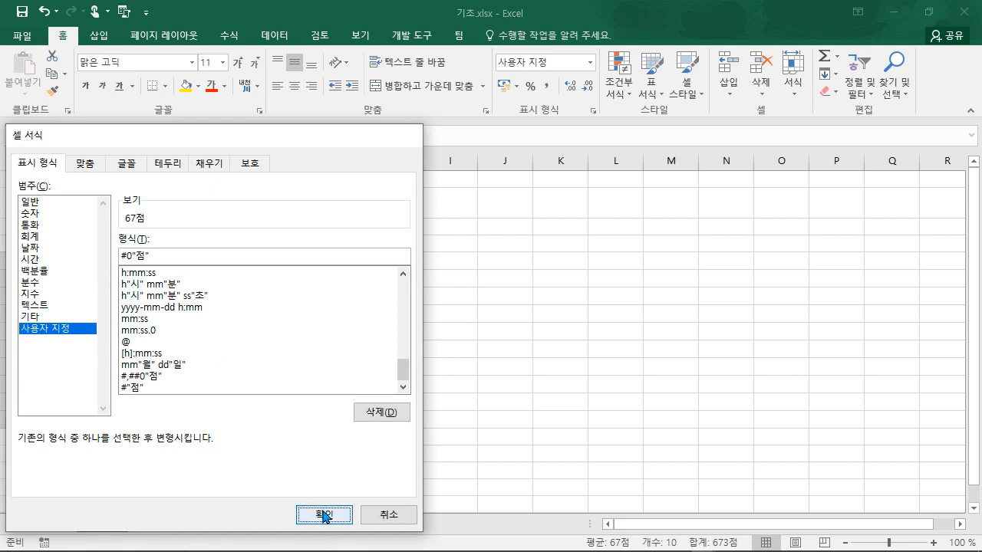
pyautogui.click(323, 516)
# - Edit C8's score from 96 to 1196 and reselect C5:C14
pyautogui.click(108, 313)
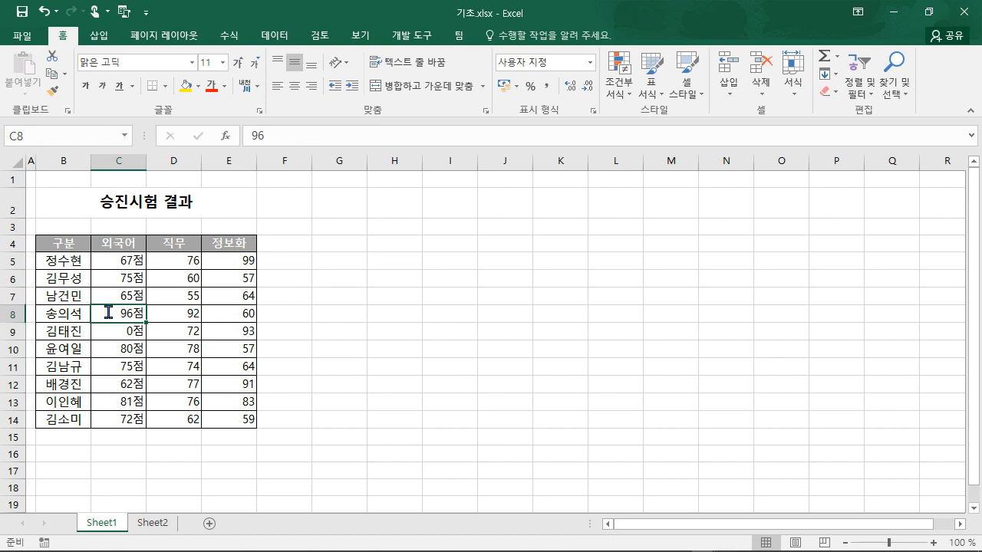
pyautogui.doubleClick(108, 313)
pyautogui.write('11')
pyautogui.press('Return')
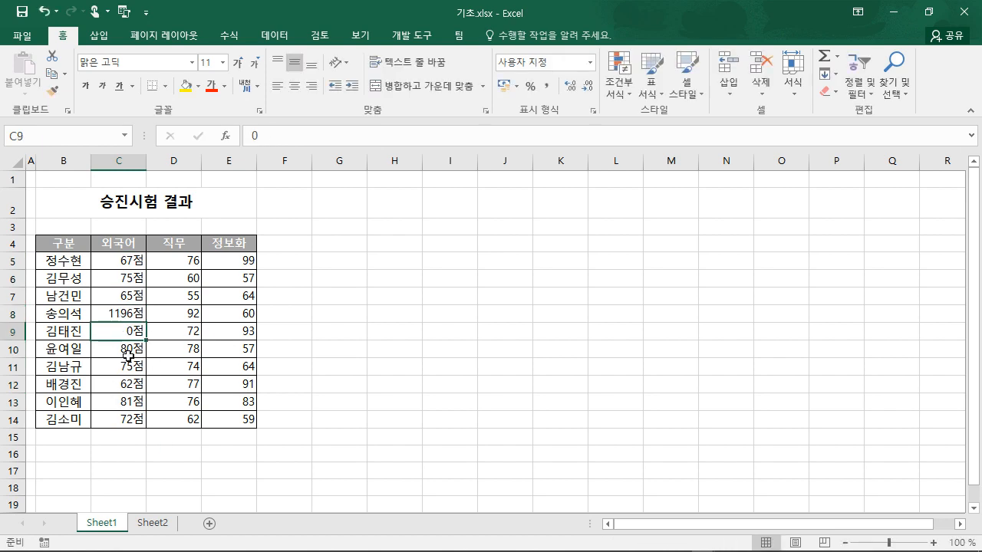
pyautogui.moveTo(111, 259); pyautogui.dragTo(120, 418)
# - Apply #,##0"점" to the 외국어 scores so C8 reads 1,196점, and widen column B
pyautogui.rightClick(119, 418)
pyautogui.click(277, 342)
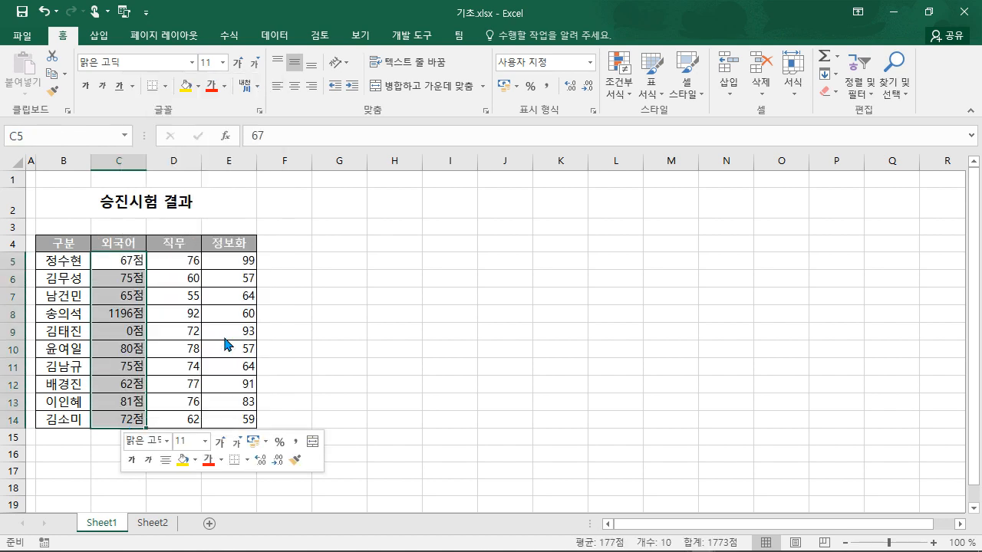
pyautogui.click(136, 254)
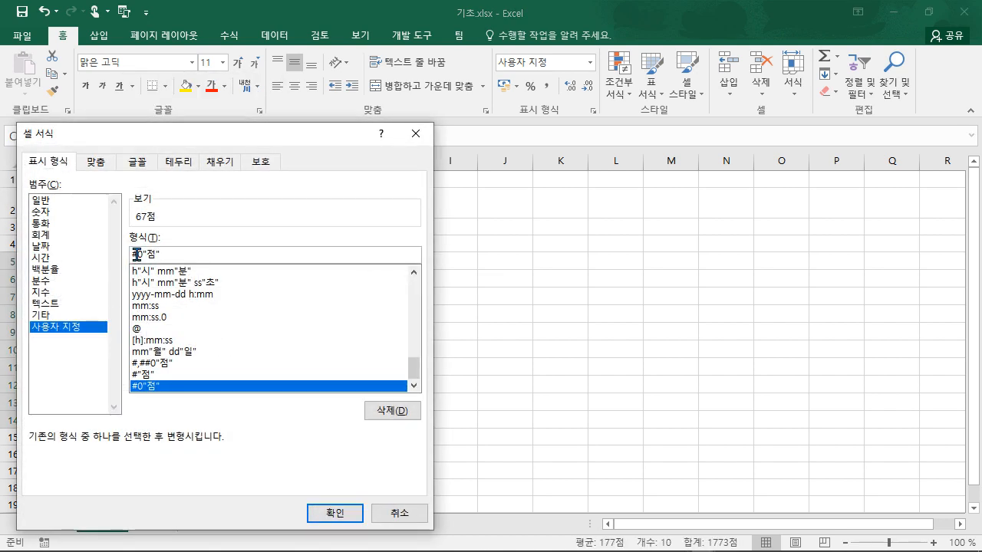
pyautogui.write('.')
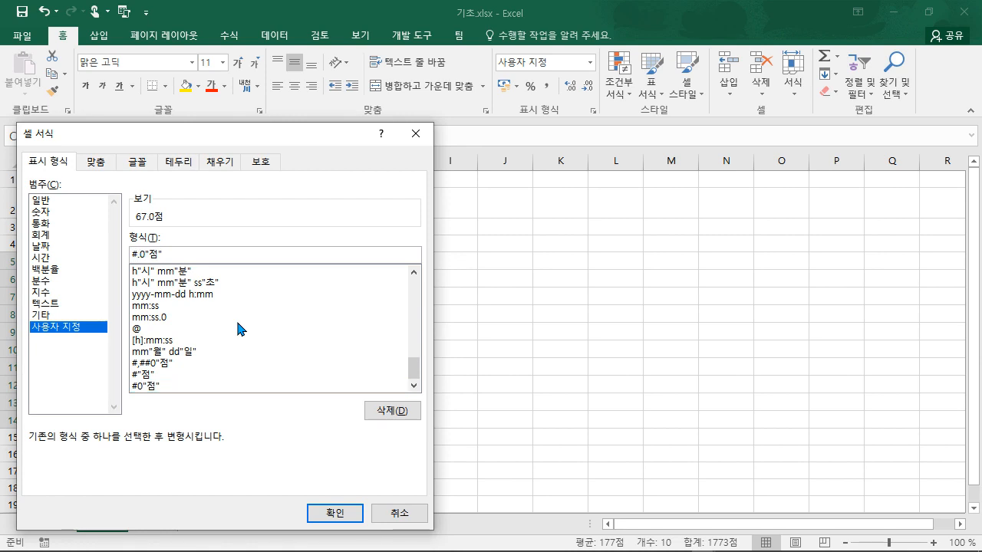
pyautogui.press('BackSpace')
pyautogui.write(',##')
pyautogui.click(335, 513)
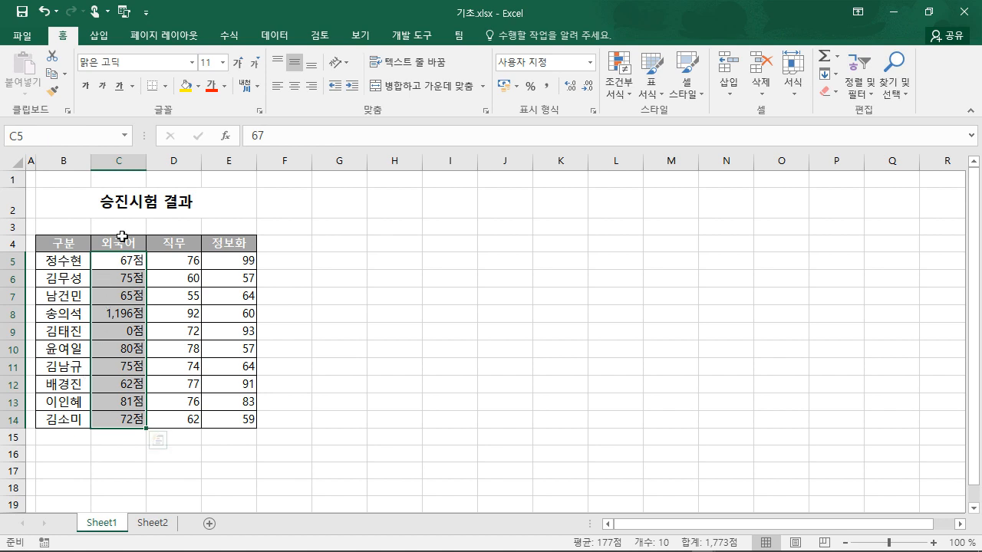
pyautogui.moveTo(91, 164); pyautogui.dragTo(115, 166)
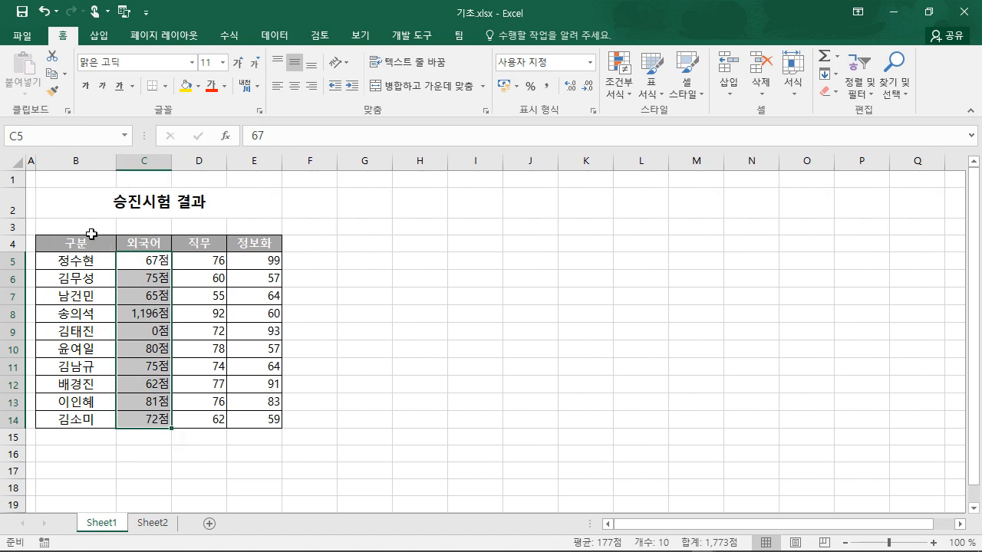
# - Replace G/표준 with the custom format @"님" on names B5:B14
pyautogui.click(78, 259)
pyautogui.moveTo(78, 259); pyautogui.dragTo(79, 423)
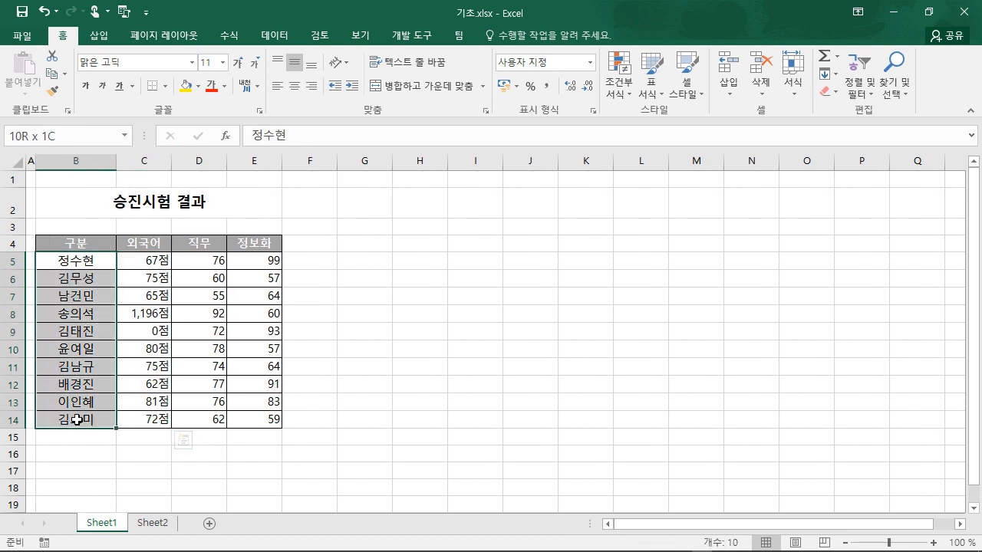
pyautogui.rightClick(79, 423)
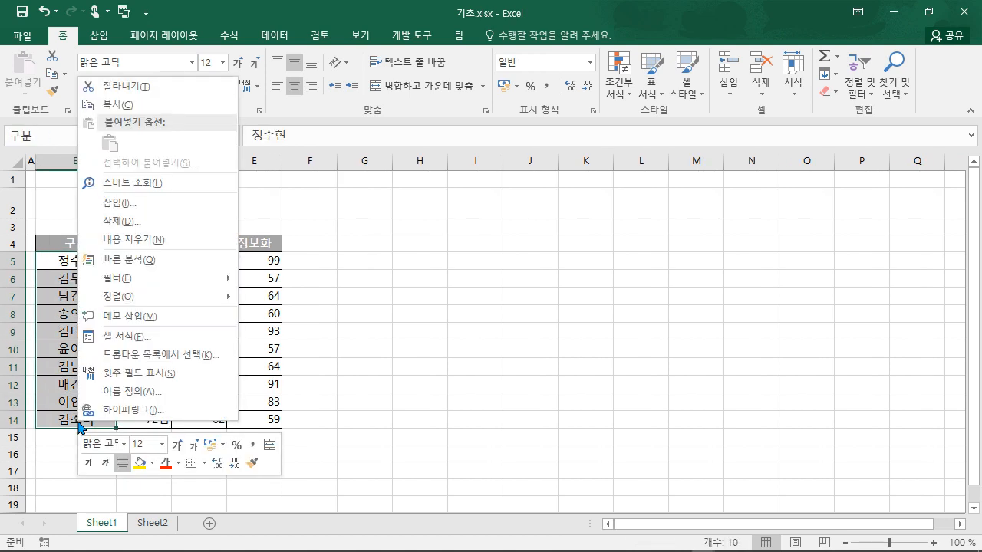
pyautogui.click(202, 339)
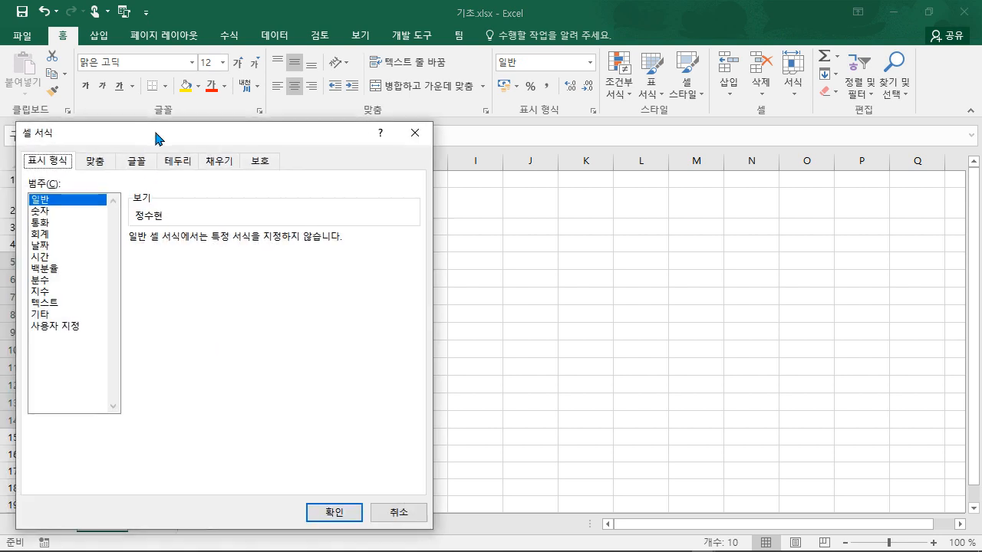
pyautogui.moveTo(158, 136); pyautogui.dragTo(319, 121)
pyautogui.click(218, 313)
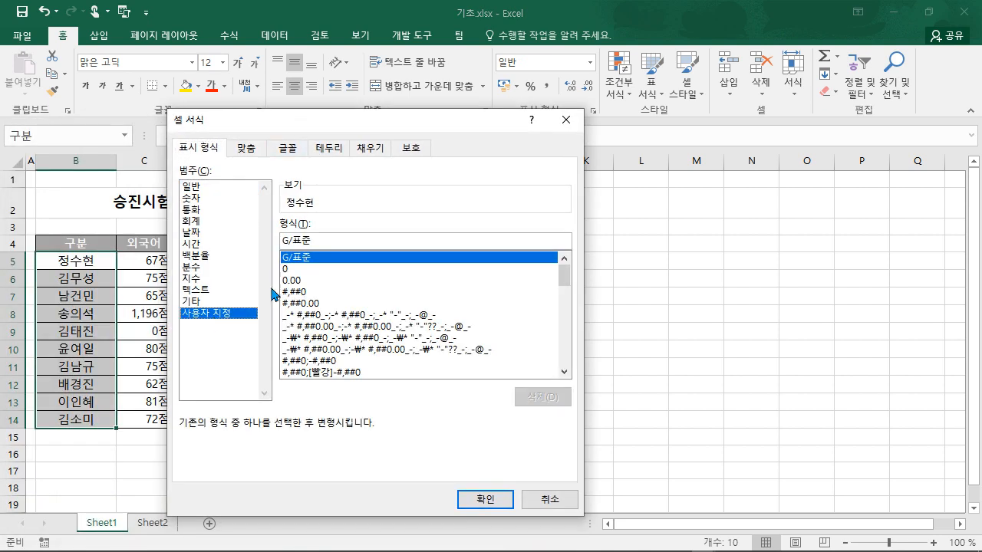
pyautogui.moveTo(325, 241); pyautogui.dragTo(256, 245)
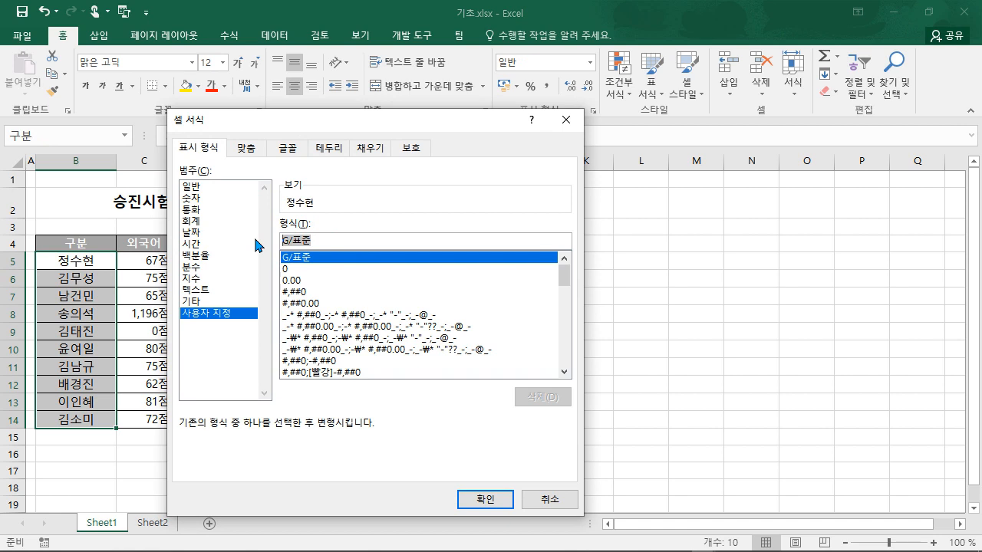
pyautogui.write('@')
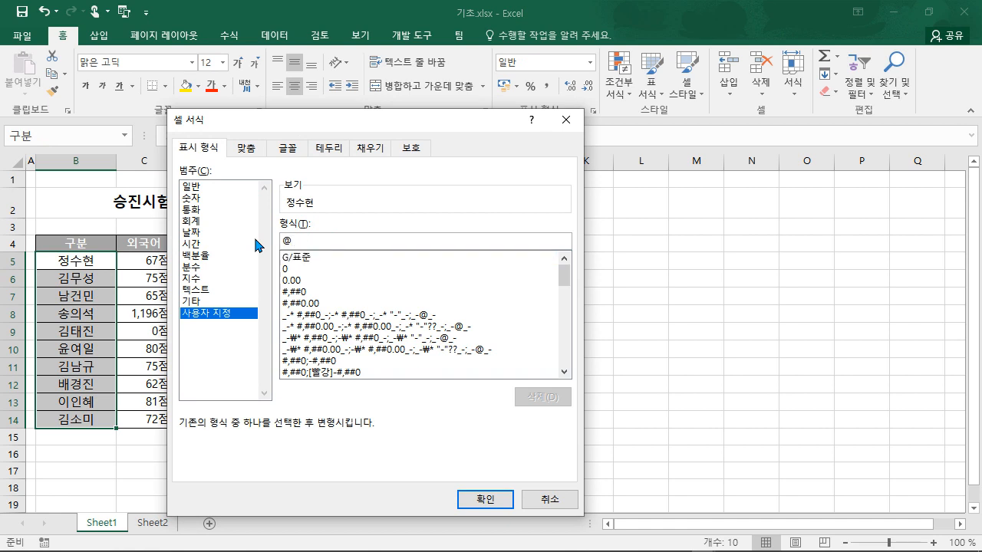
pyautogui.write('"님')
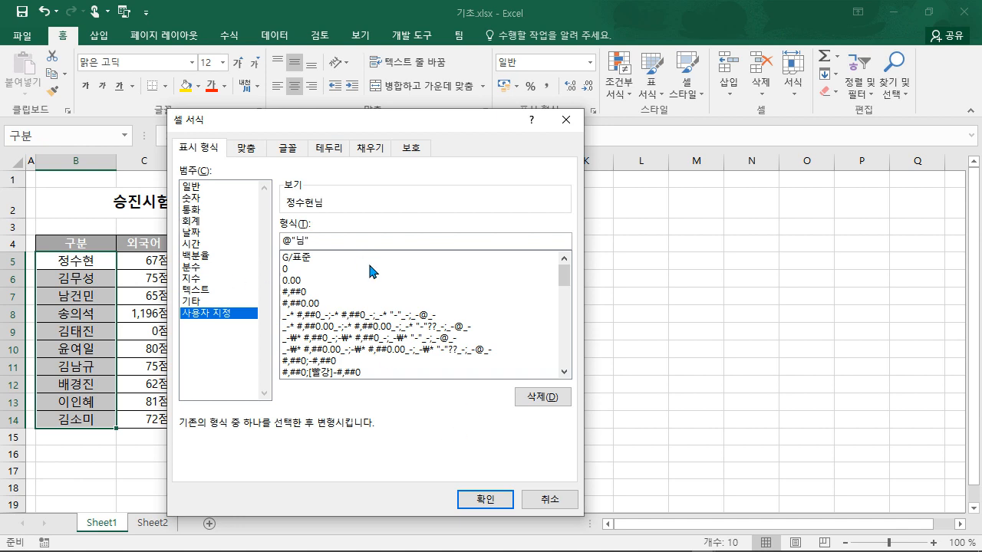
pyautogui.click(486, 499)
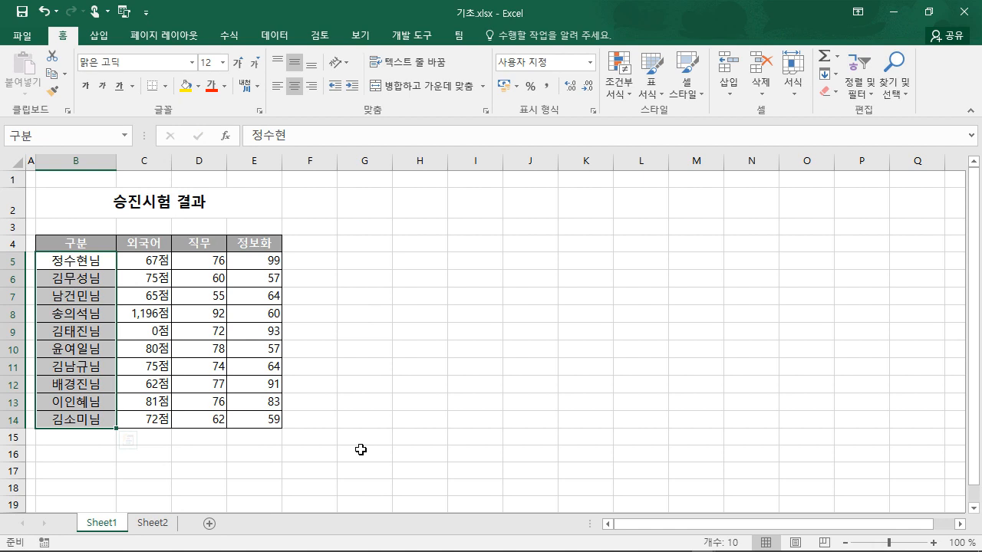
# - Enter today's date 2021-01-29 into E3 with Ctrl+; and widen column E
pyautogui.click(469, 378)
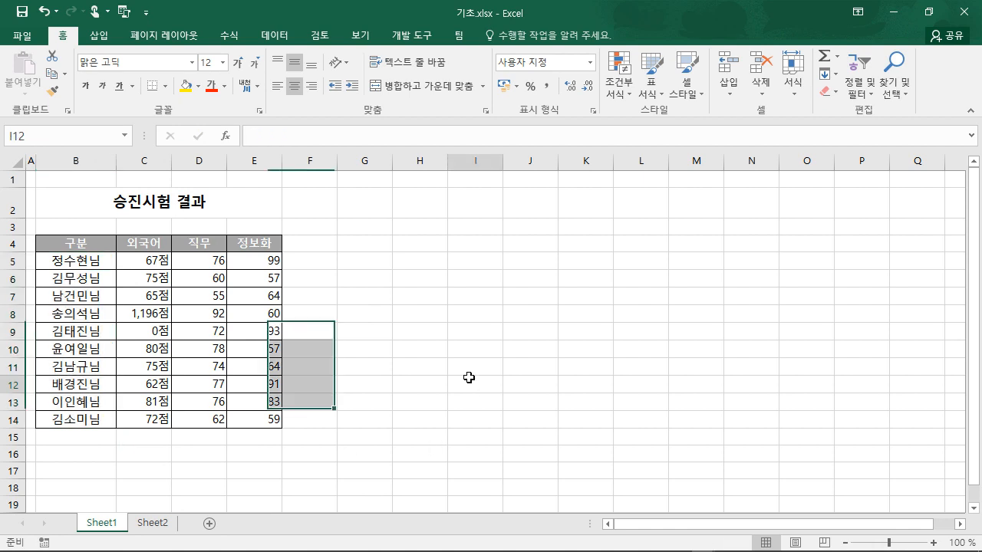
pyautogui.click(257, 227)
pyautogui.press('F2')
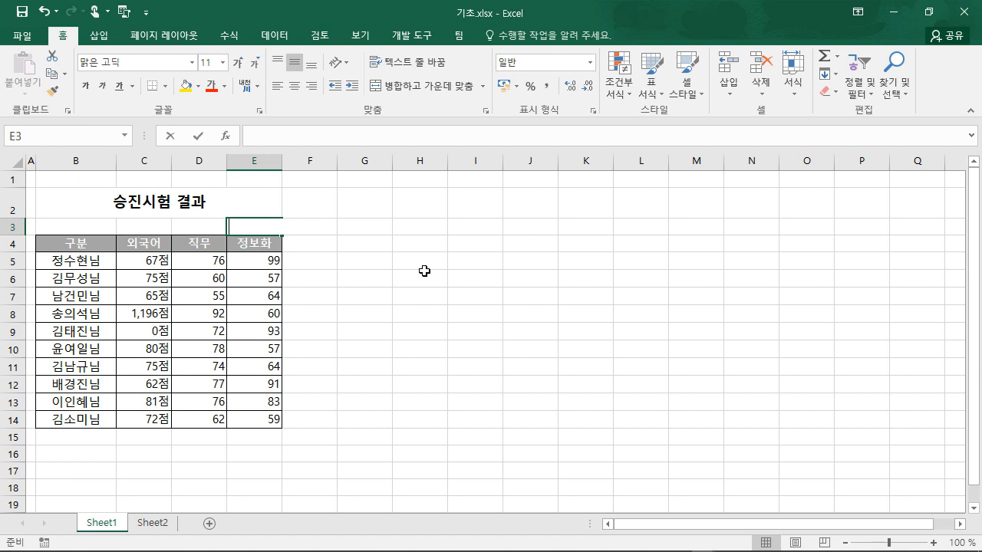
pyautogui.hotkey('ctrl', ';')
pyautogui.press('Return')
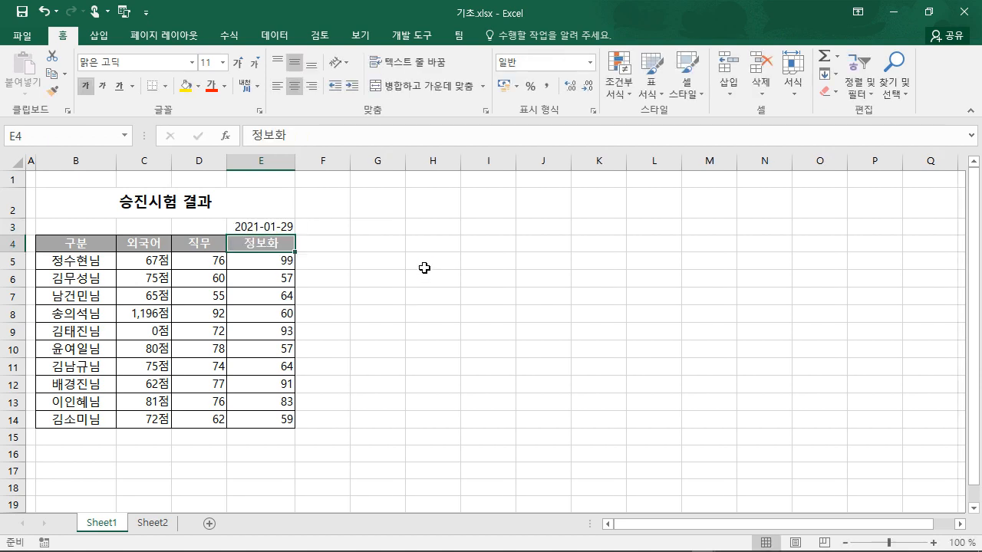
pyautogui.moveTo(295, 161); pyautogui.dragTo(353, 162)
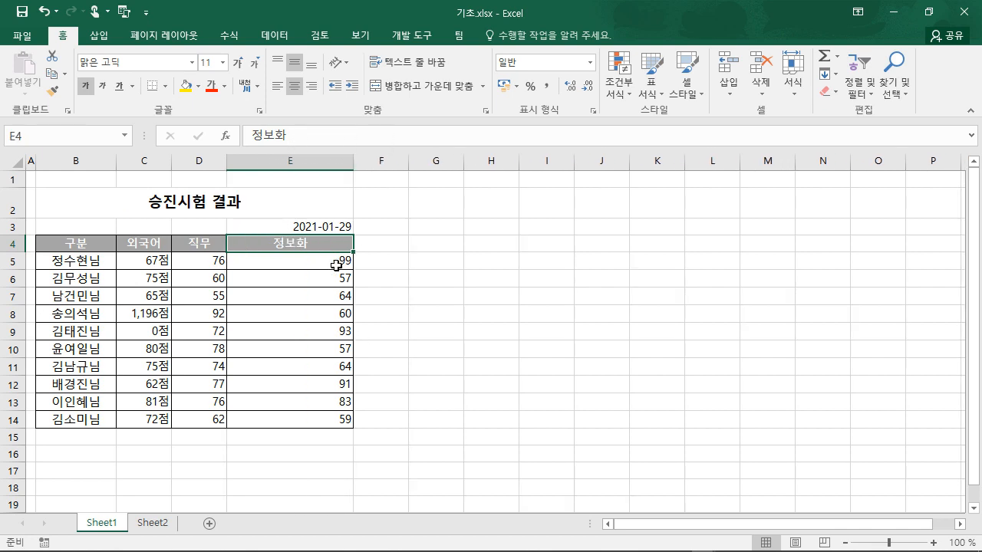
# - Format E3 with the 2012년 3월 14일 long date style, showing 2021년 1월 29일
pyautogui.click(323, 225)
pyautogui.rightClick(319, 227)
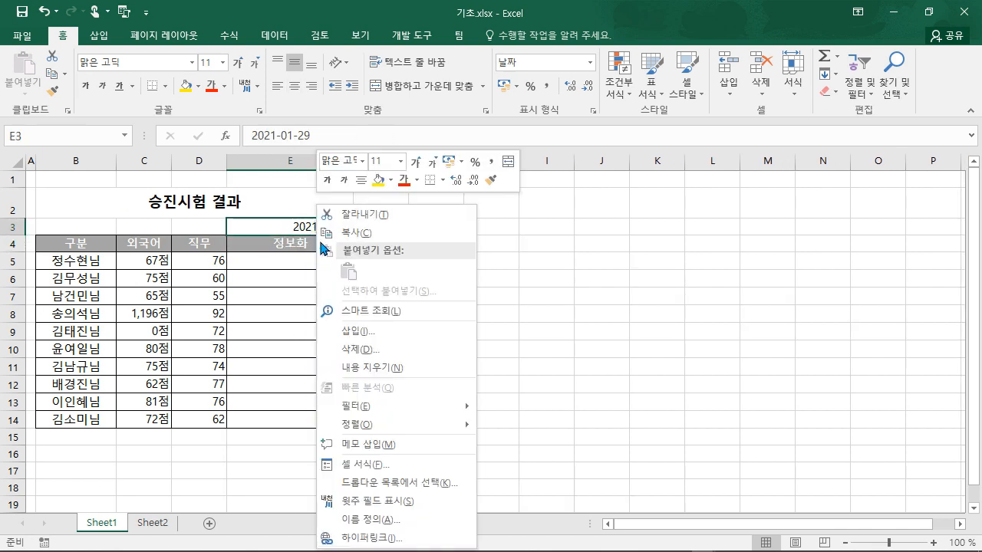
pyautogui.click(346, 464)
pyautogui.moveTo(279, 153); pyautogui.dragTo(557, 90)
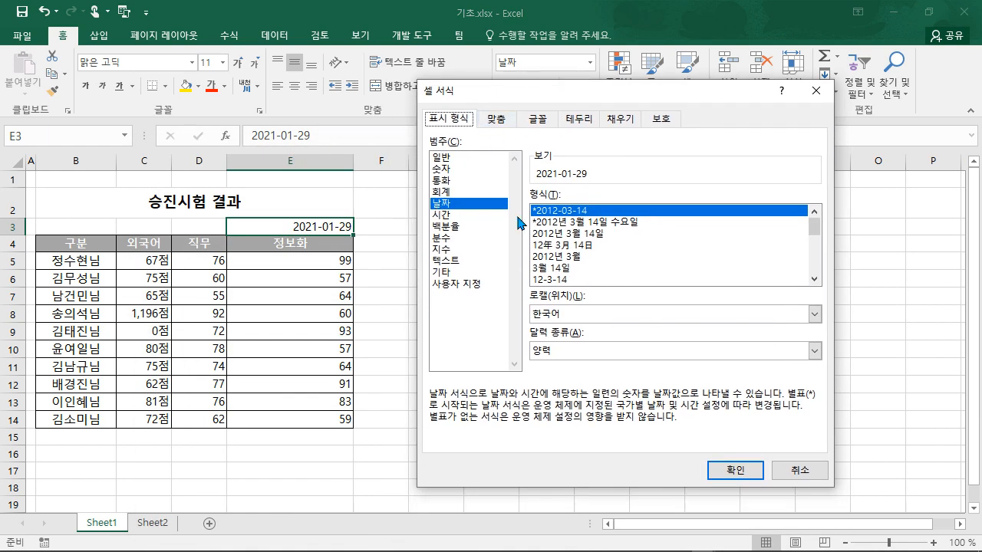
pyautogui.click(581, 233)
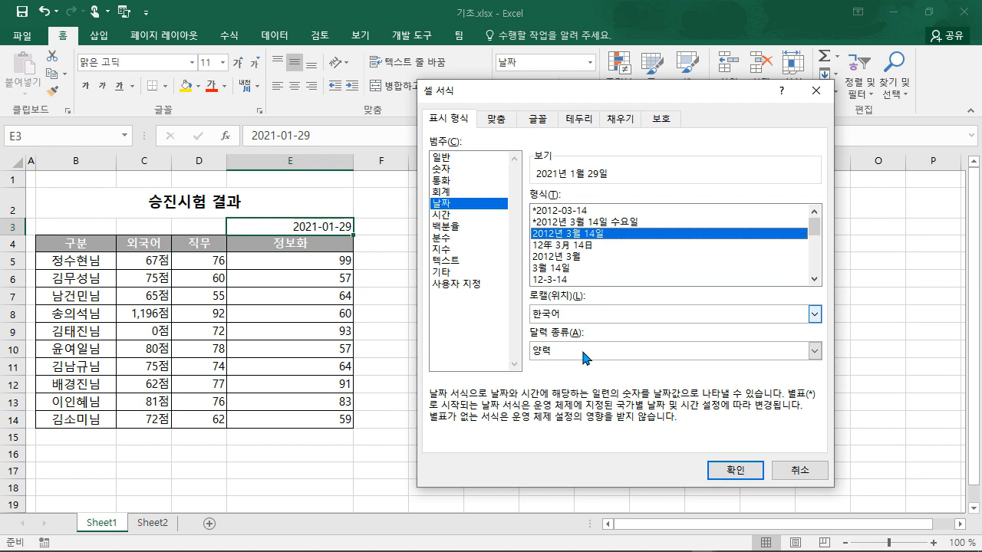
pyautogui.click(737, 469)
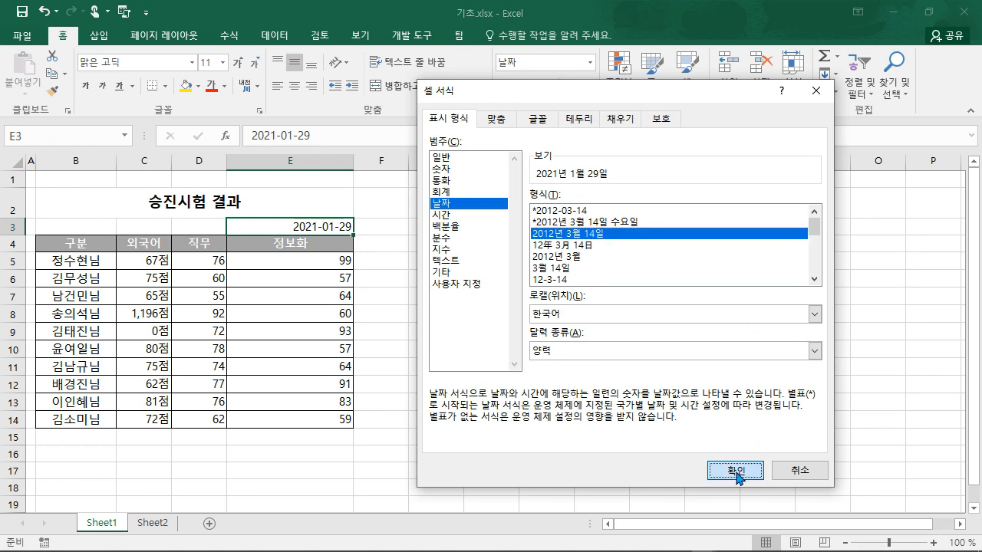
pyautogui.rightClick(338, 230)
# - Set E3's custom code to yyyy"년" mm"월" dd"일" (aaa), showing 2021년 01월 29일 (금)
pyautogui.click(393, 466)
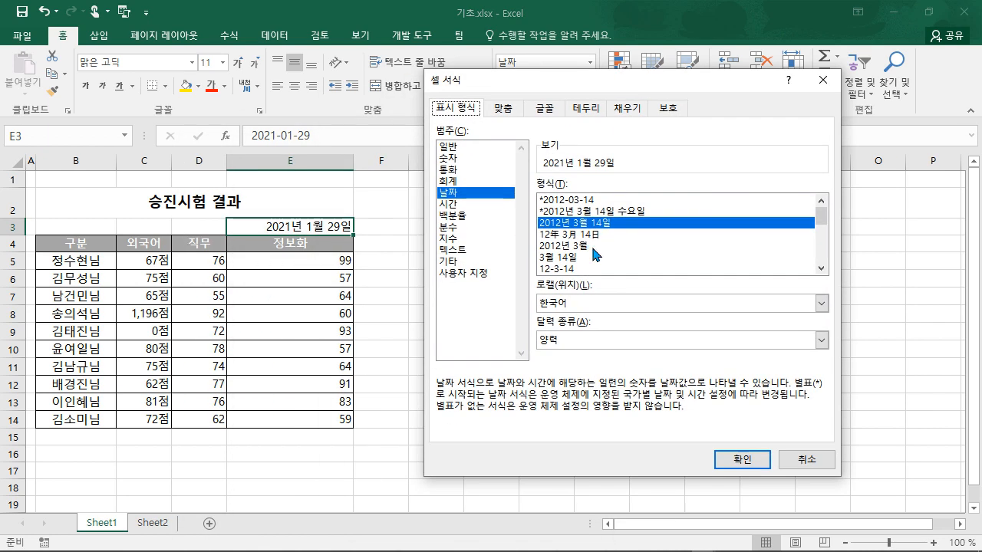
pyautogui.click(482, 275)
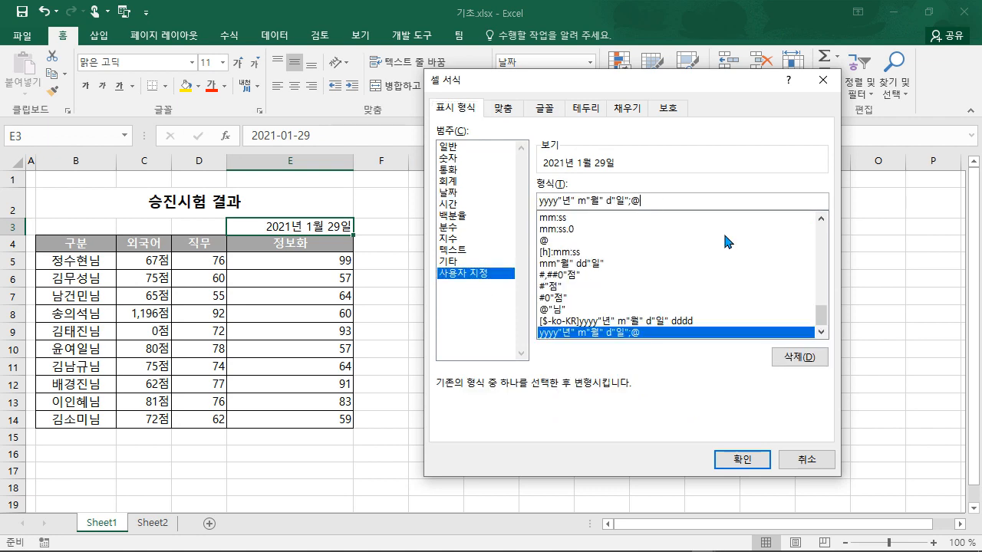
pyautogui.press('BackSpace')
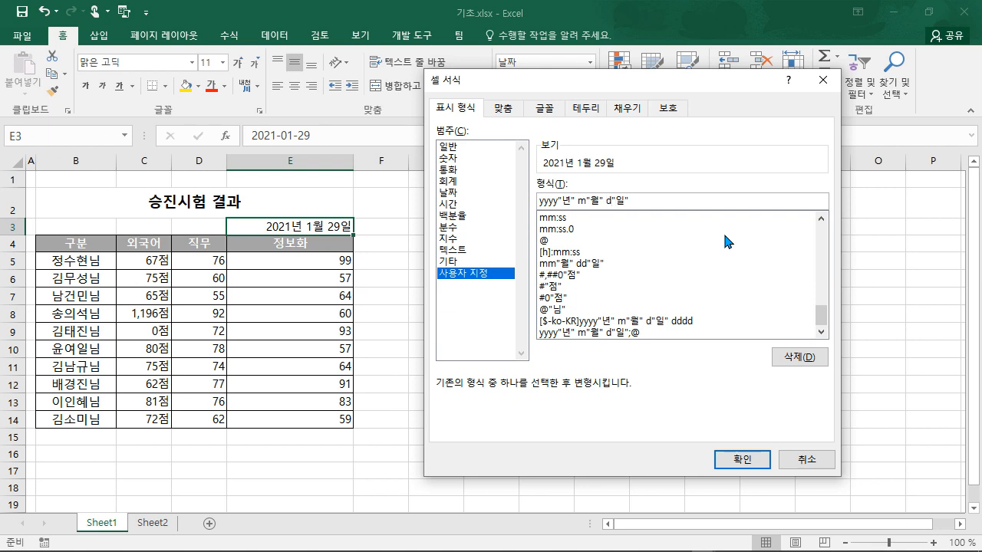
pyautogui.write('m')
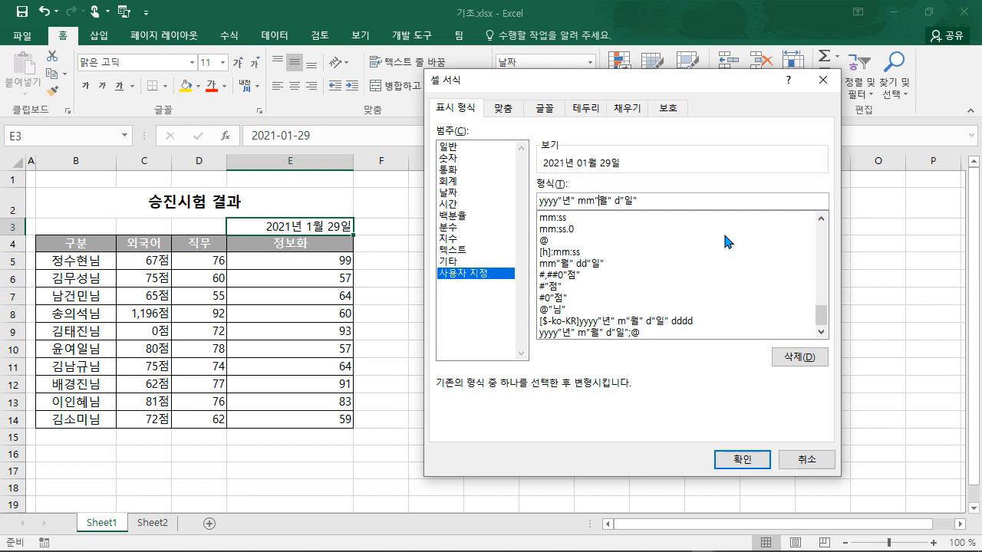
pyautogui.write('d')
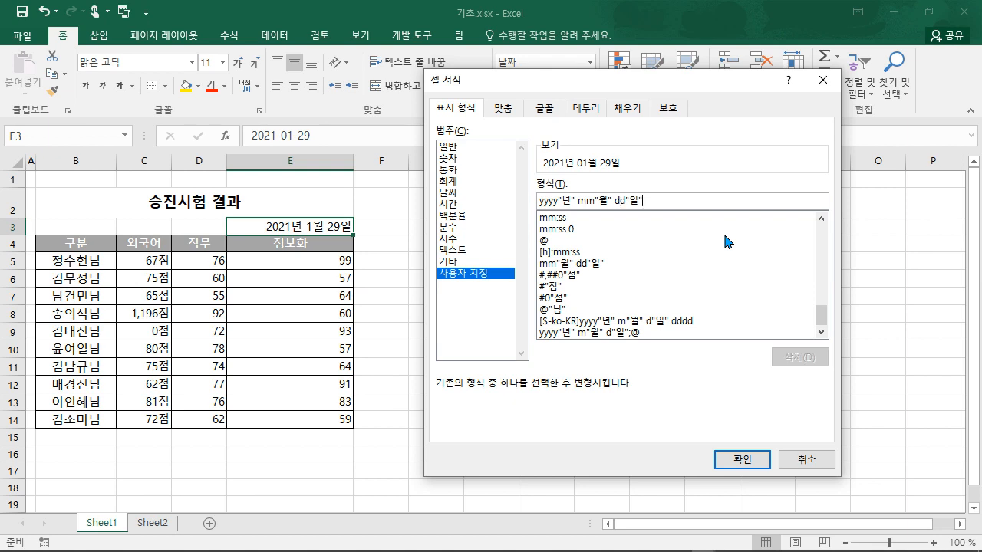
pyautogui.write('(')
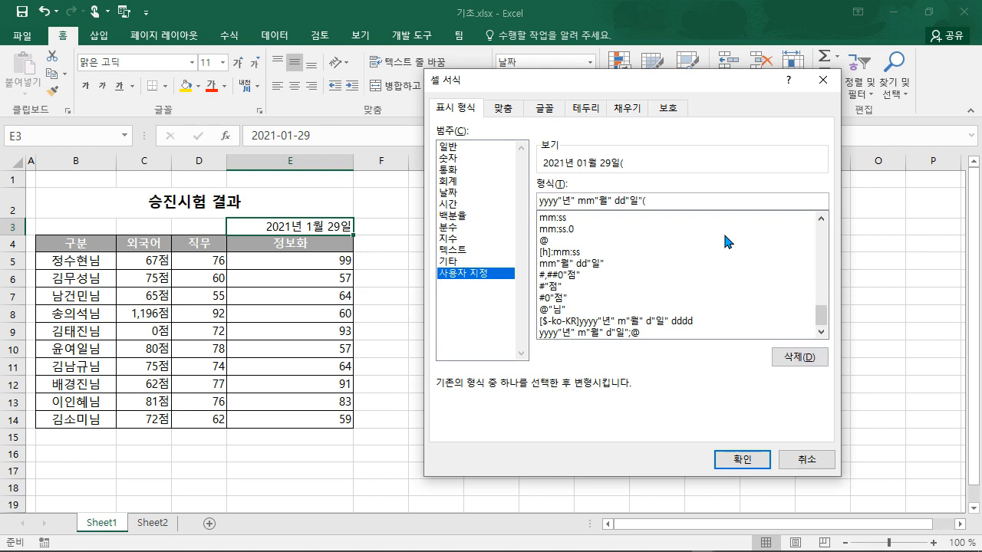
pyautogui.write('aaa')
pyautogui.click(640, 199)
pyautogui.write('a')
pyautogui.press('BackSpace')
pyautogui.press('BackSpace')
pyautogui.press('BackSpace')
pyautogui.press('BackSpace')
pyautogui.write('dddd')
pyautogui.press('BackSpace')
pyautogui.press('BackSpace')
pyautogui.press('BackSpace')
pyautogui.press('BackSpace')
pyautogui.write('aaa)')
pyautogui.click(724, 458)
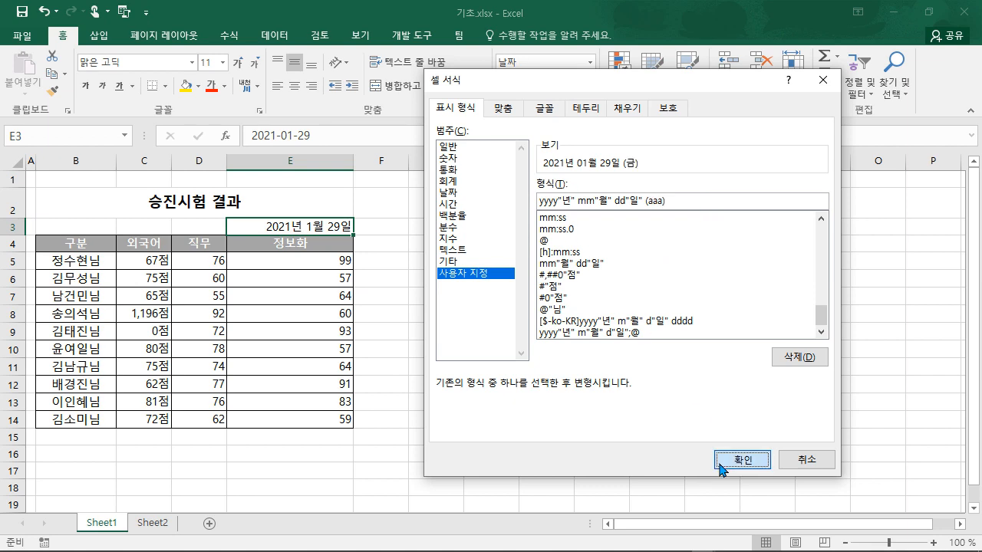
pyautogui.click(468, 274)
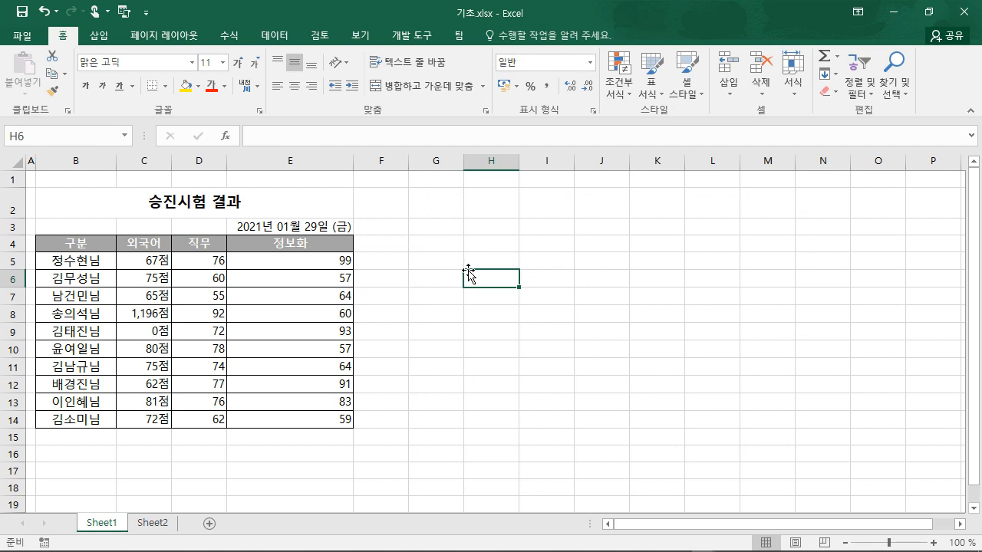
# - Enter the helper value 10 in cell G3
pyautogui.click(445, 231)
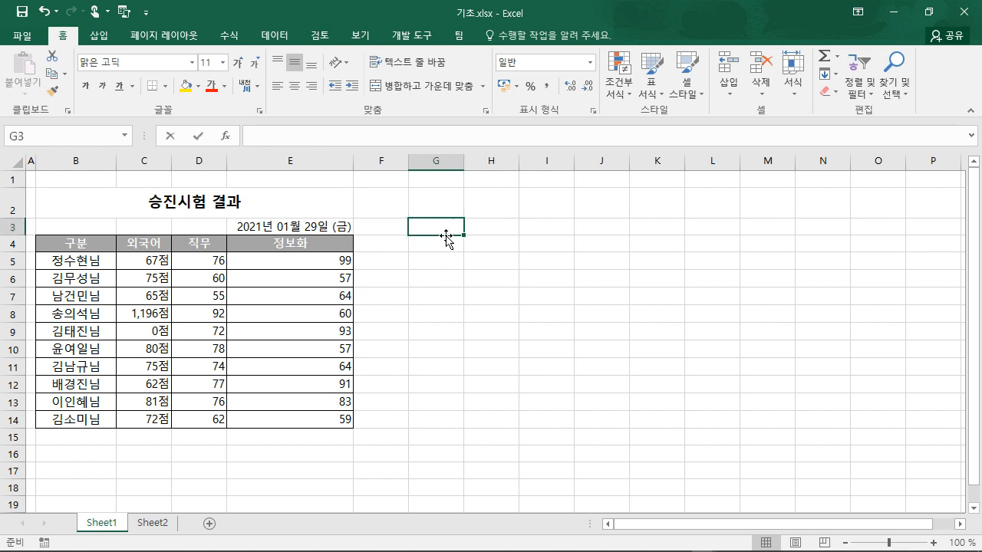
pyautogui.write('10')
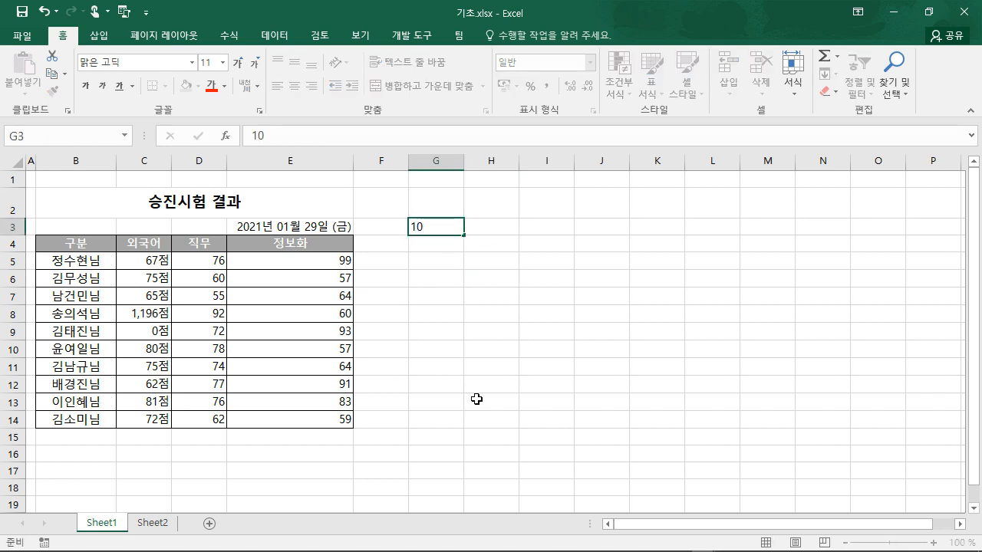
pyautogui.click(476, 399)
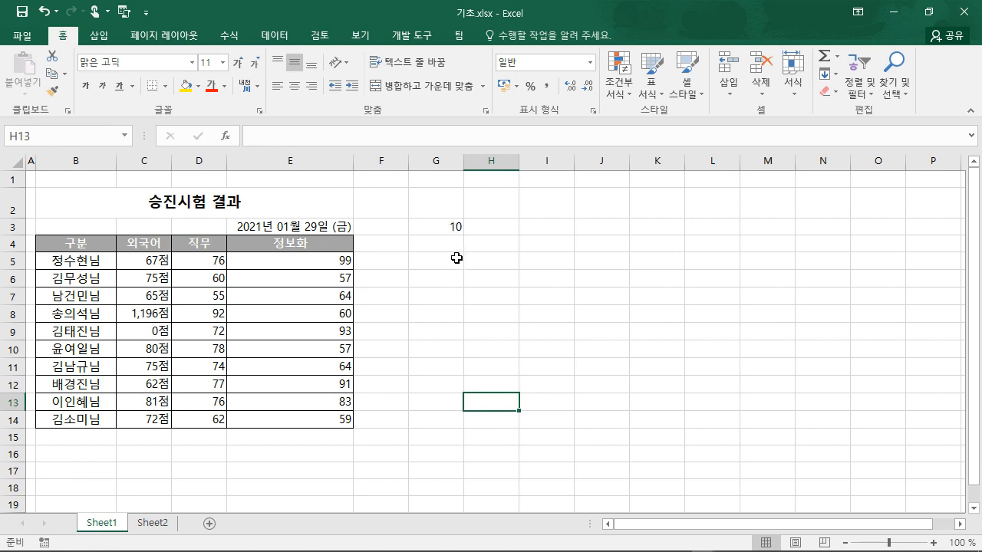
# - Copy G3 and Paste Special with 더하기 onto E5:E14, raising each 정보화 score by 10
pyautogui.click(441, 224)
pyautogui.rightClick(440, 225)
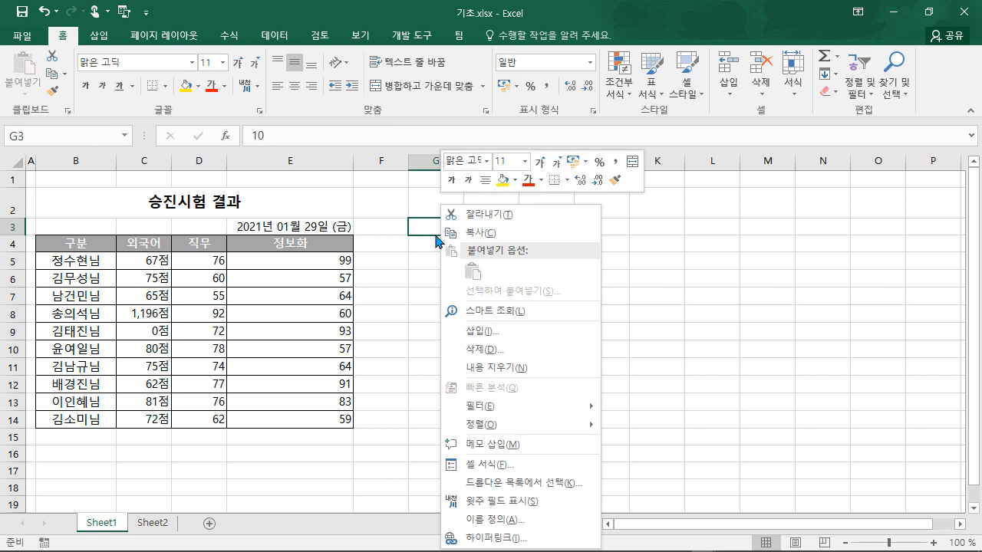
pyautogui.click(475, 231)
pyautogui.moveTo(320, 262); pyautogui.dragTo(311, 420)
pyautogui.rightClick(297, 424)
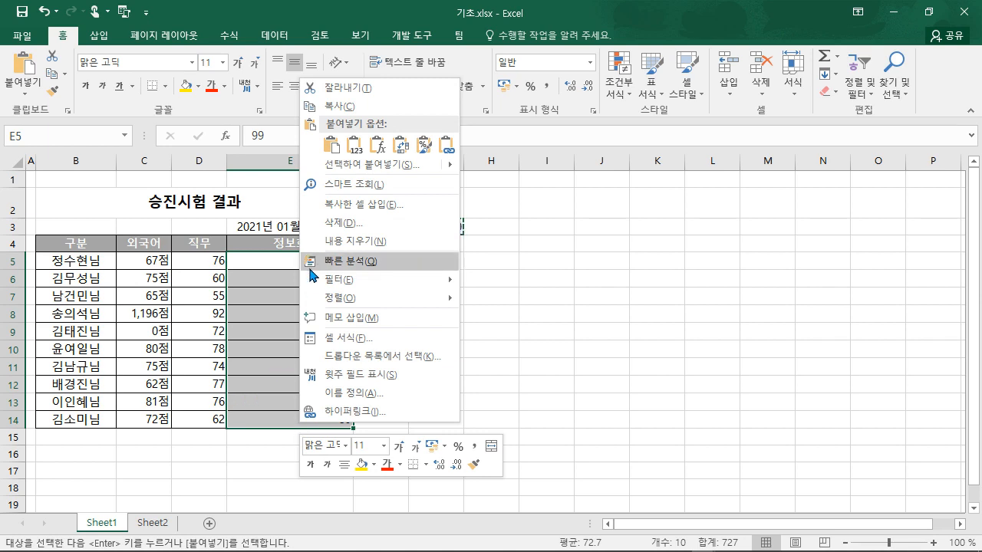
pyautogui.click(346, 164)
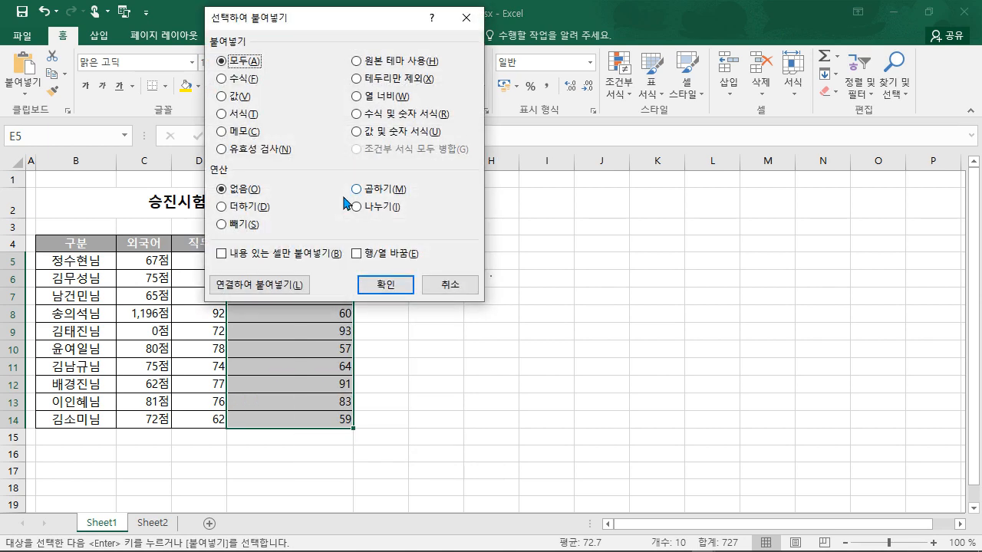
pyautogui.click(239, 212)
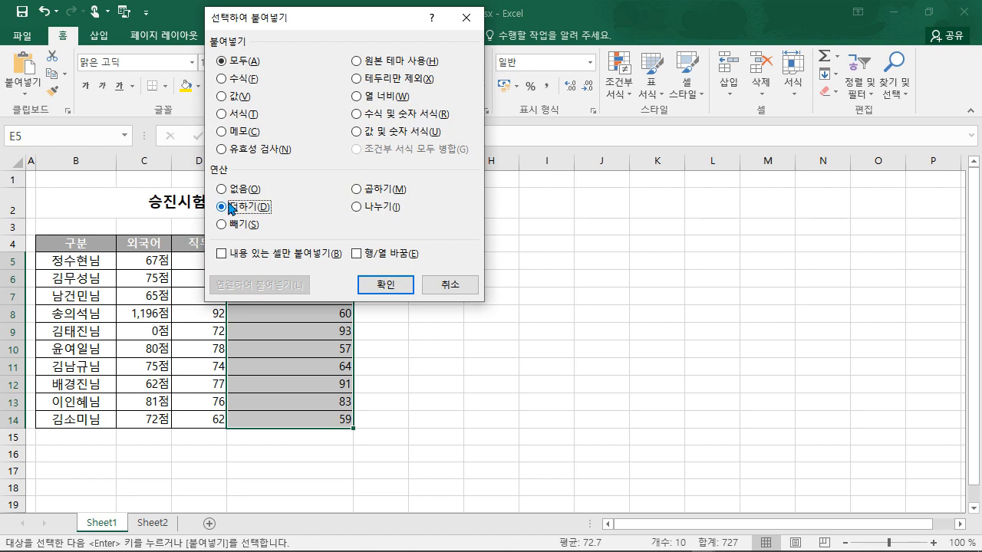
pyautogui.click(386, 285)
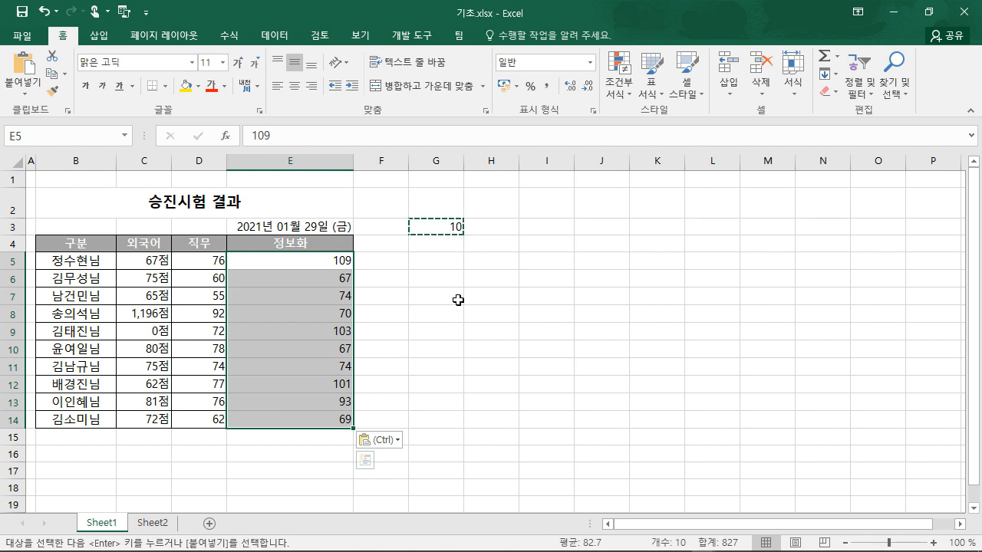
# - Fill the empty cell G5 with yellow using the Home tab fill colour
pyautogui.click(456, 293)
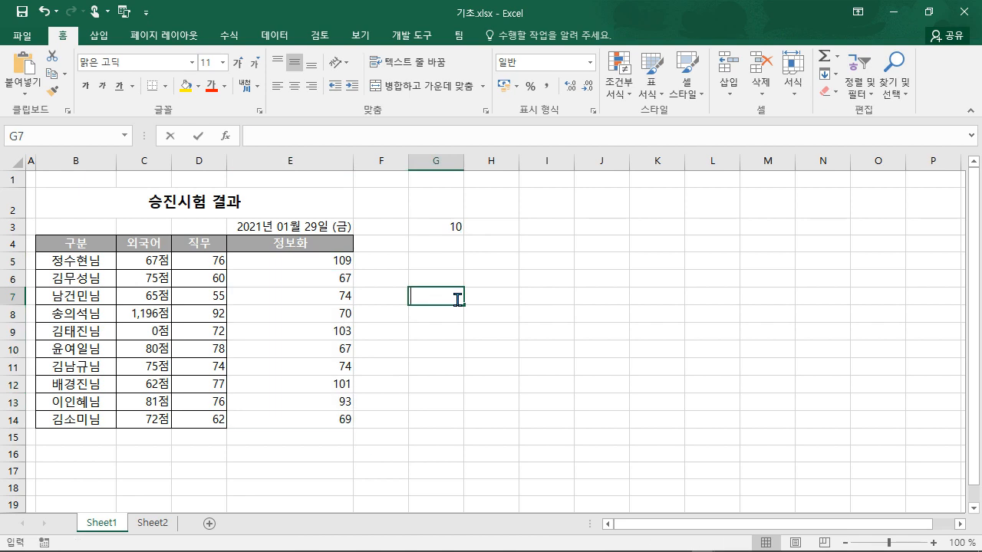
pyautogui.click(439, 263)
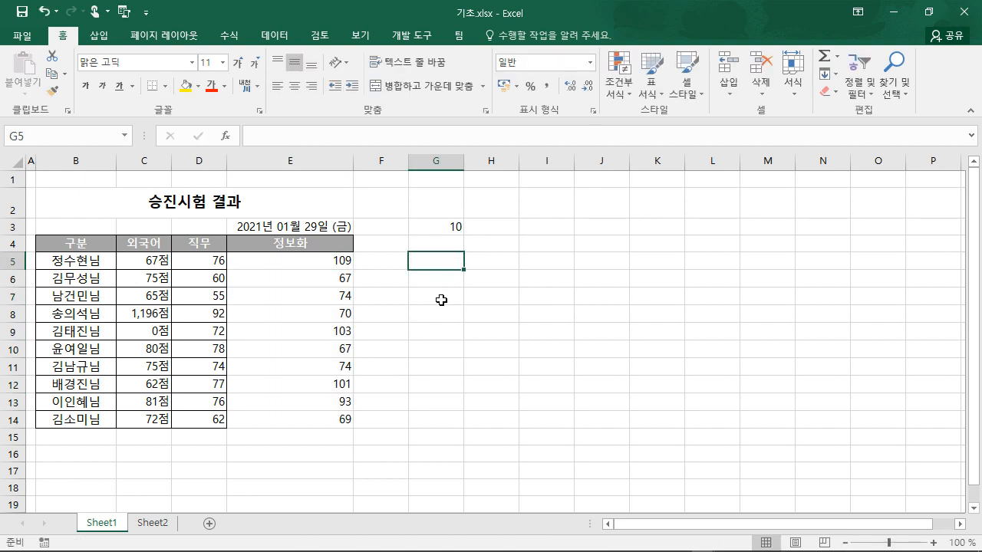
pyautogui.click(185, 85)
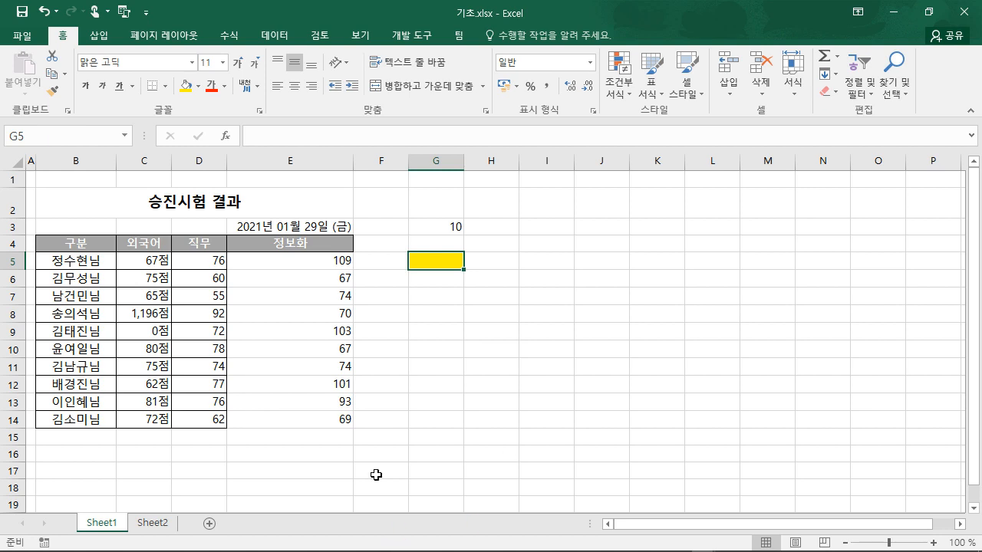
pyautogui.rightClick(436, 259)
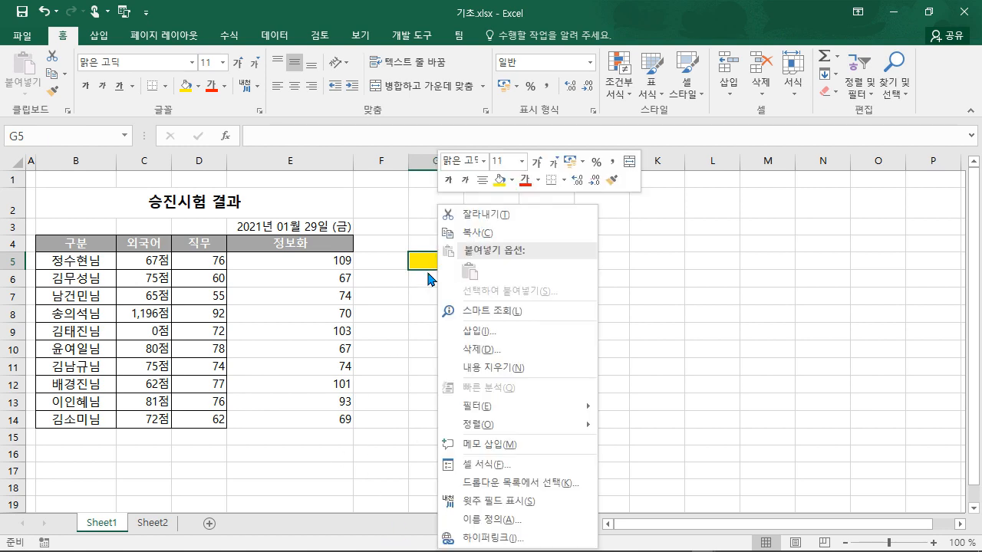
# - Replace G5's G/표준 code with #,##0;[빨강]-#,##0;0.0;@"님"
pyautogui.click(469, 465)
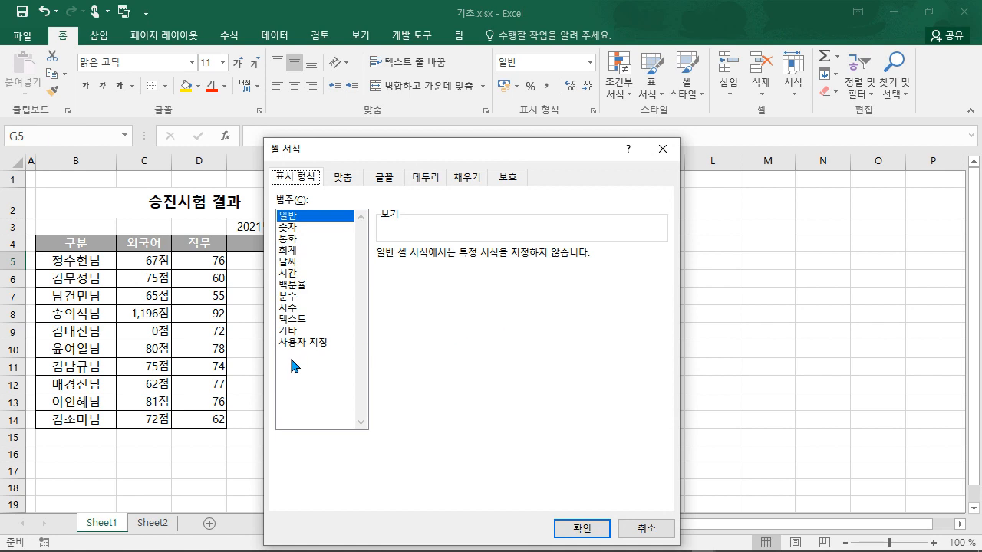
pyautogui.click(304, 343)
pyautogui.moveTo(460, 149); pyautogui.dragTo(686, 107)
pyautogui.moveTo(639, 226); pyautogui.dragTo(599, 222)
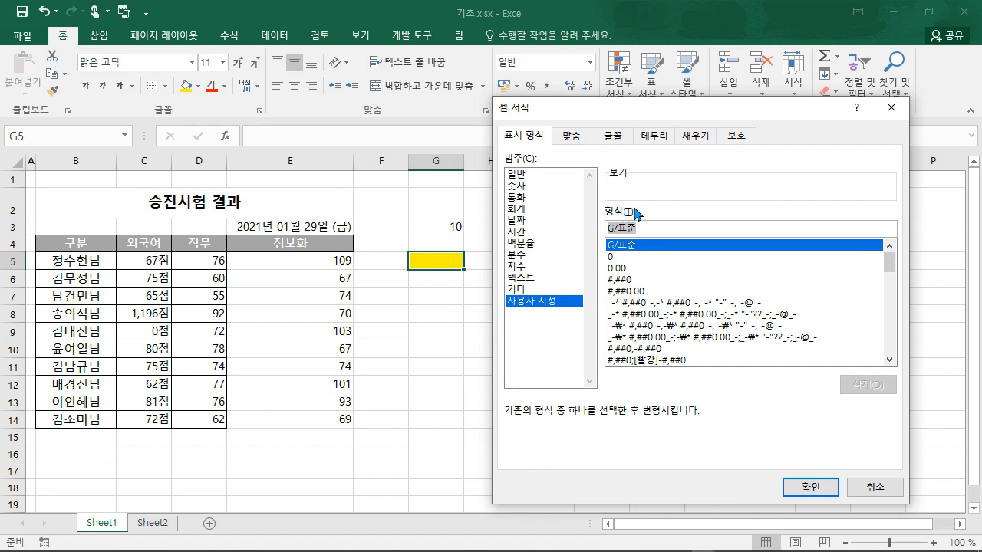
pyautogui.write('#')
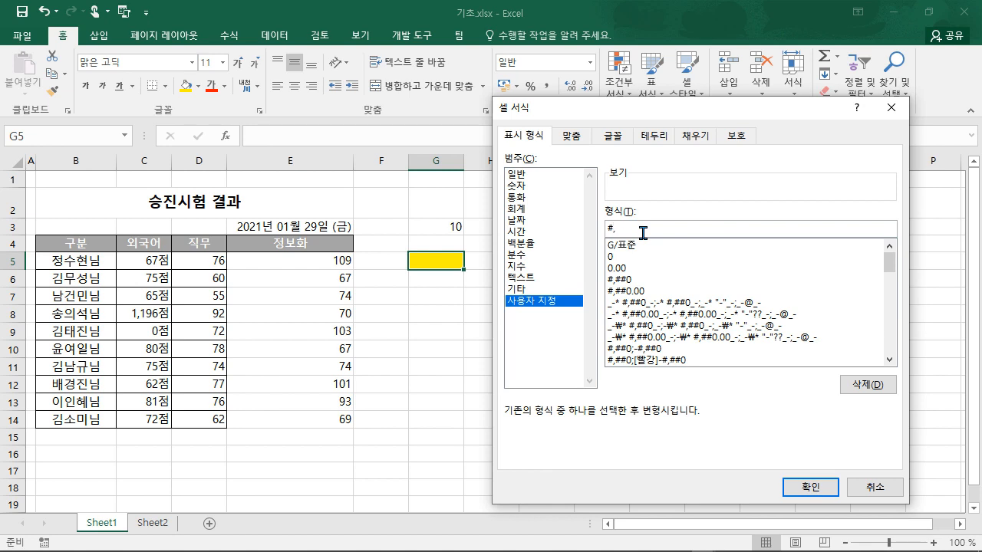
pyautogui.write(',##0')
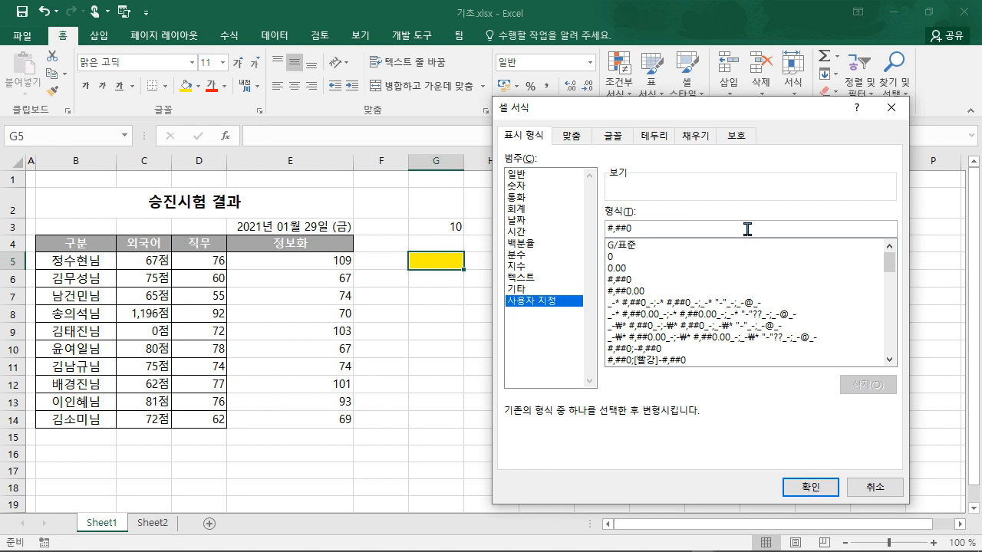
pyautogui.write(';')
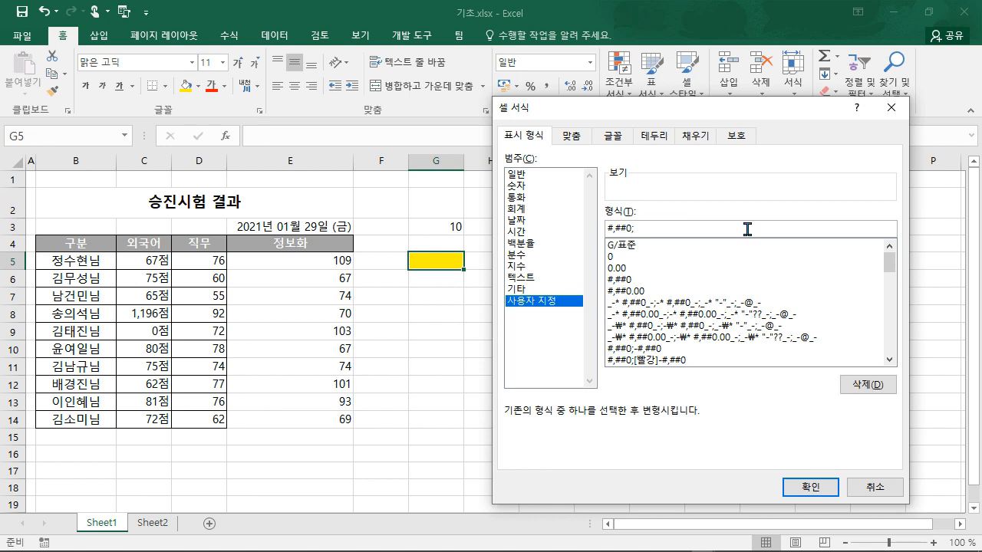
pyautogui.write('[빨강]')
pyautogui.press('BackSpace')
pyautogui.write('#,##0;[빨강]-#,##0')
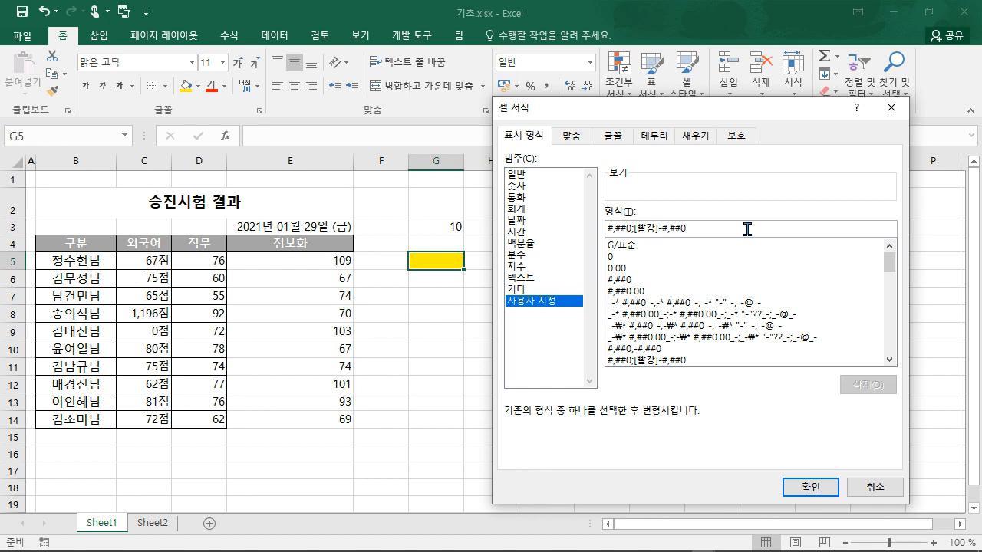
pyautogui.write(';0.0')
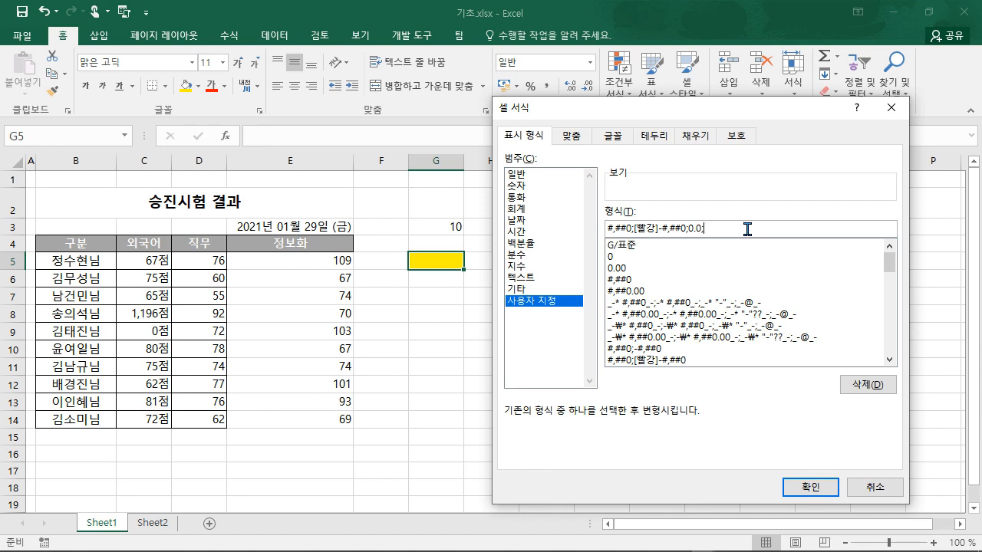
pyautogui.write(';@"님"')
# - Apply the custom format to G5 and test it with the entries 44555 and -9
pyautogui.click(796, 488)
pyautogui.write('4')
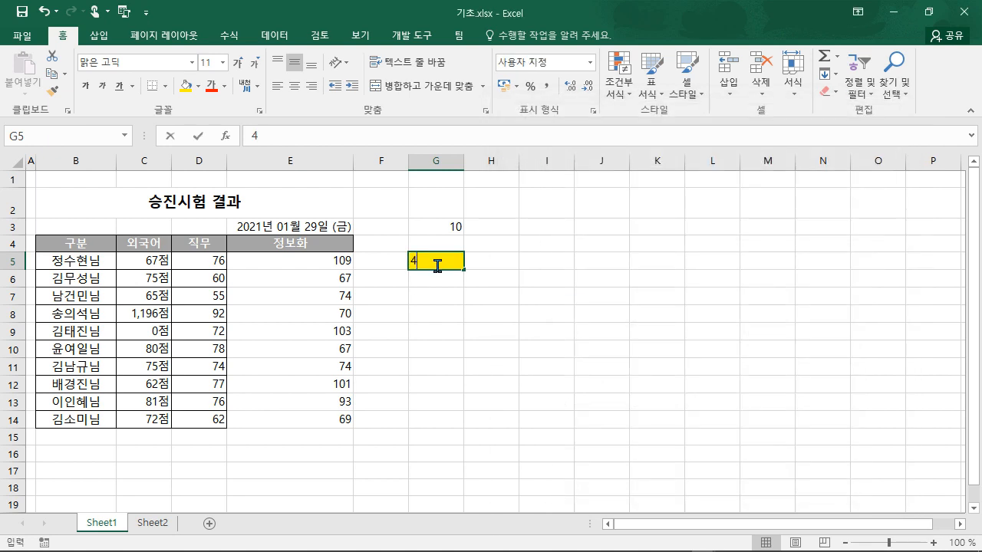
pyautogui.write('4')
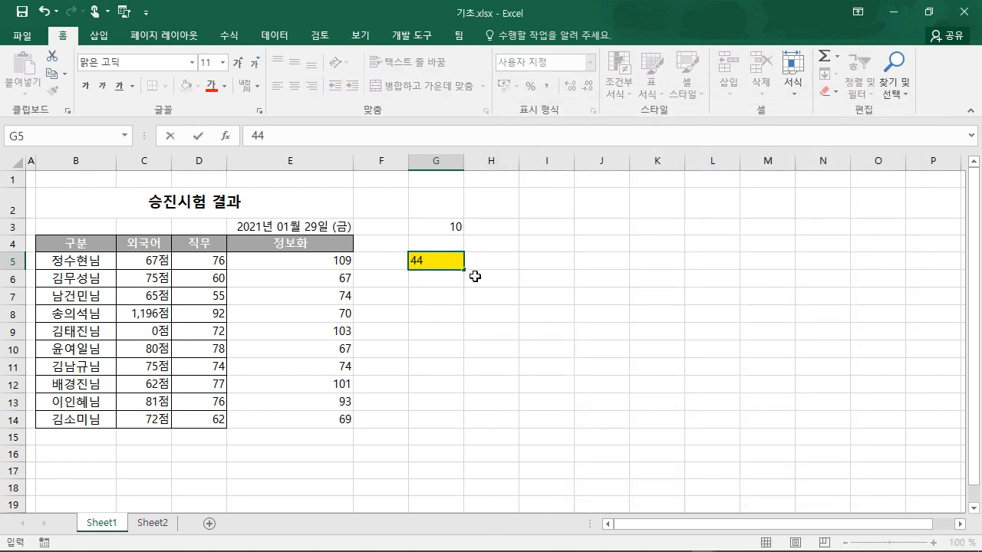
pyautogui.write(',555')
pyautogui.press('Return')
pyautogui.click(410, 295)
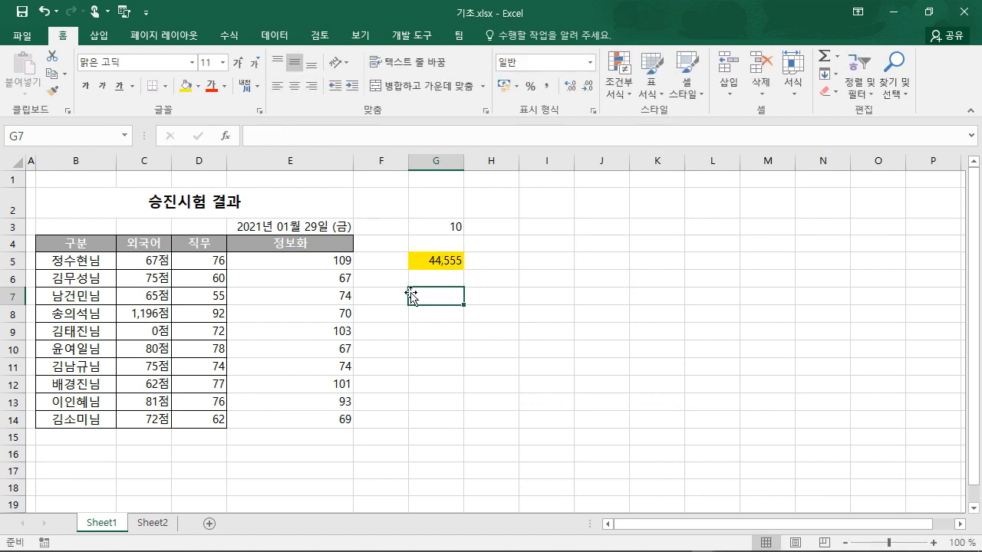
pyautogui.click(438, 261)
pyautogui.doubleClick(434, 261)
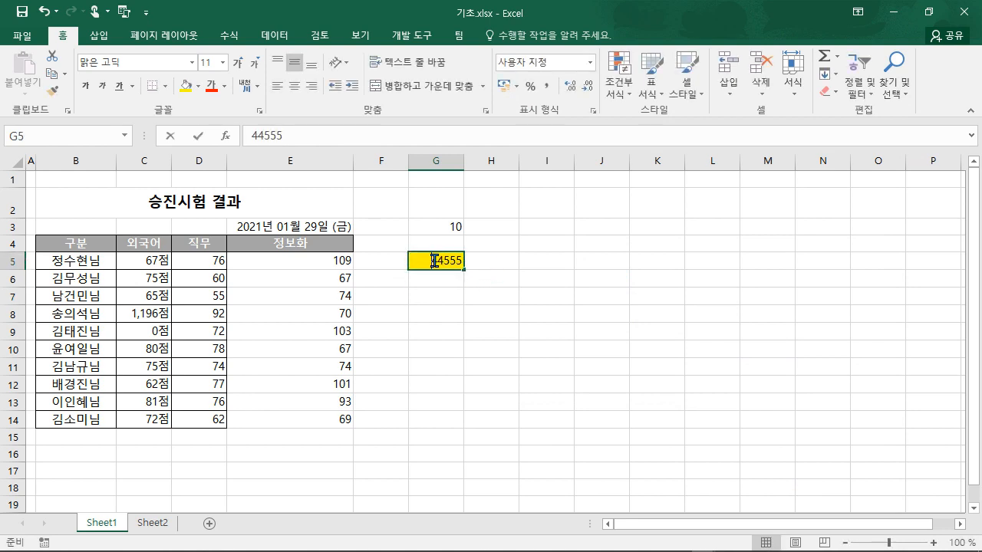
pyautogui.write('-=9')
pyautogui.press('BackSpace')
pyautogui.press('BackSpace')
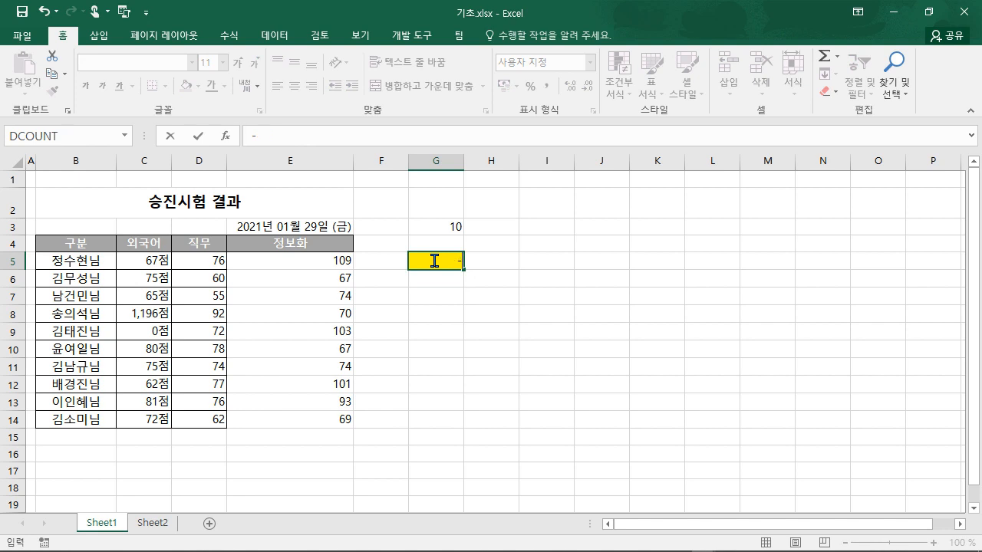
pyautogui.write('9')
pyautogui.press('Return')
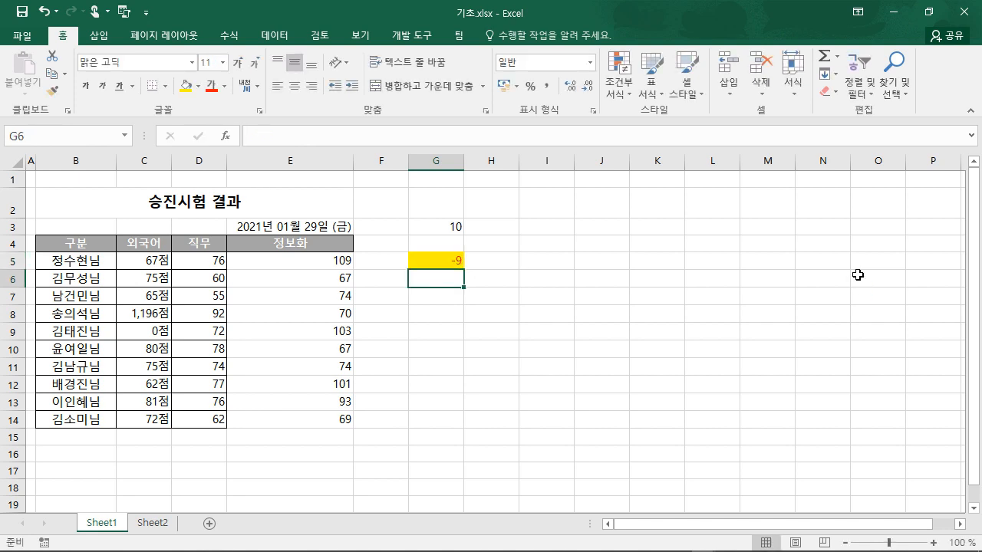
# - Test G5 with 0, then the text 한국, which displays as 한국님
pyautogui.doubleClick(428, 260)
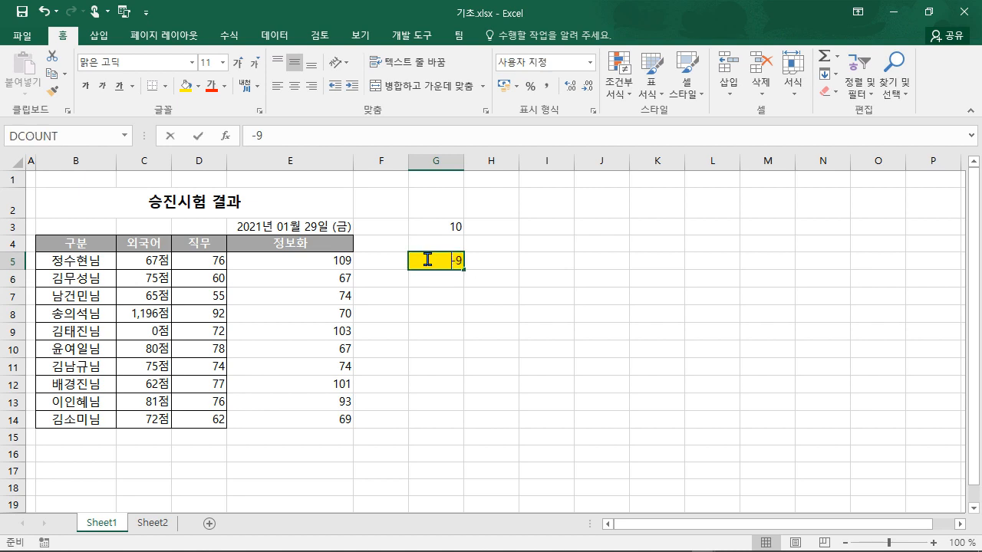
pyautogui.press('Delete')
pyautogui.press('Delete')
pyautogui.write('0')
pyautogui.press('Return')
pyautogui.doubleClick(428, 259)
pyautogui.press('BackSpace')
pyautogui.write('한국님')
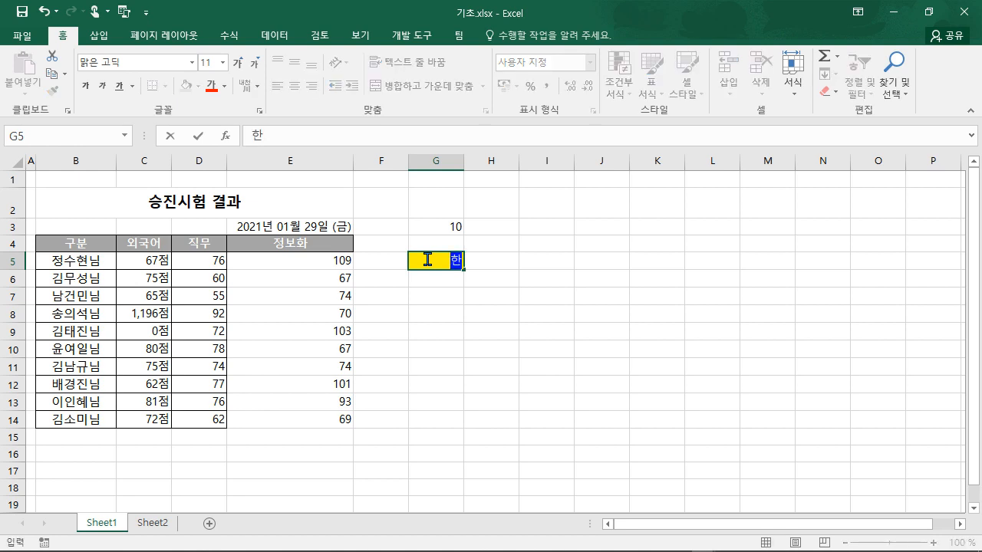
pyautogui.press('Return')
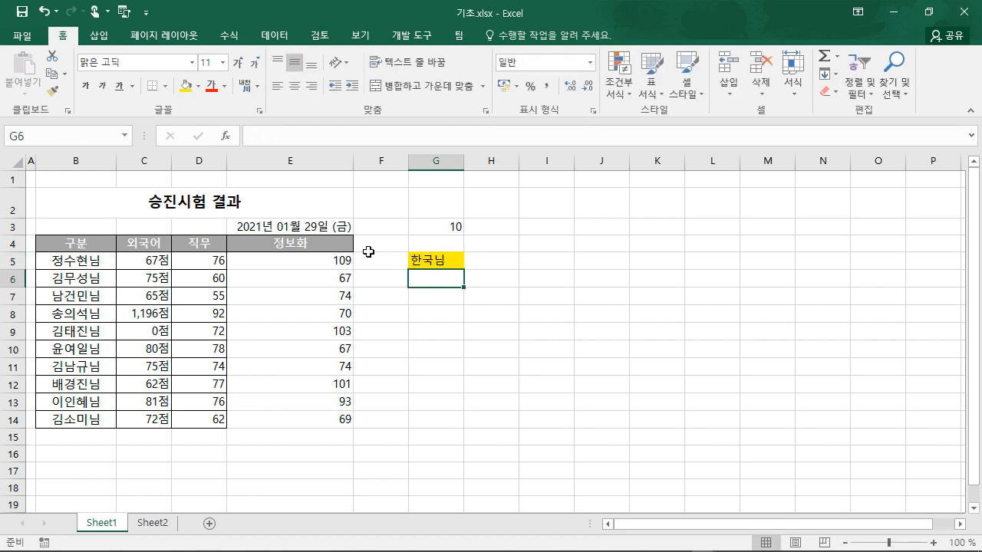
pyautogui.click(449, 263)
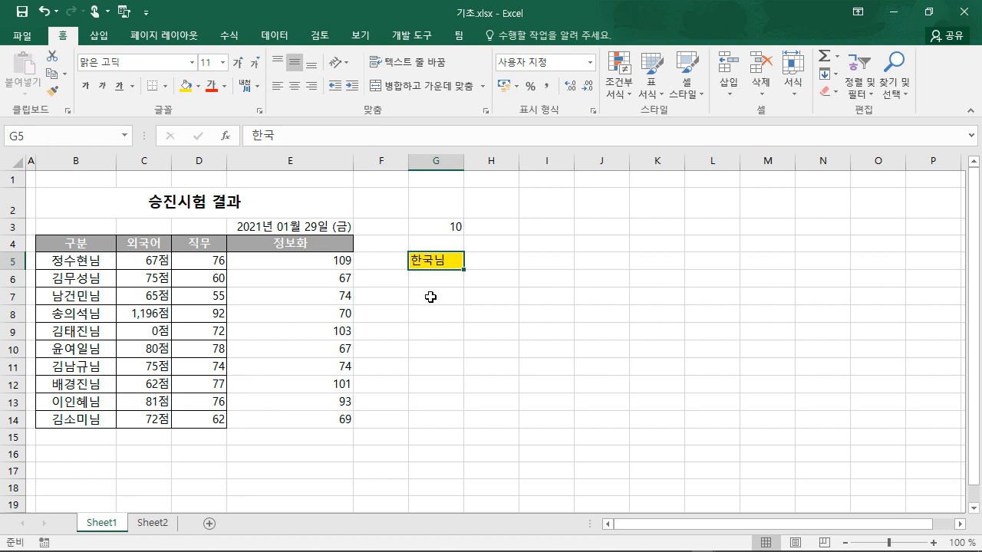
pyautogui.click(430, 293)
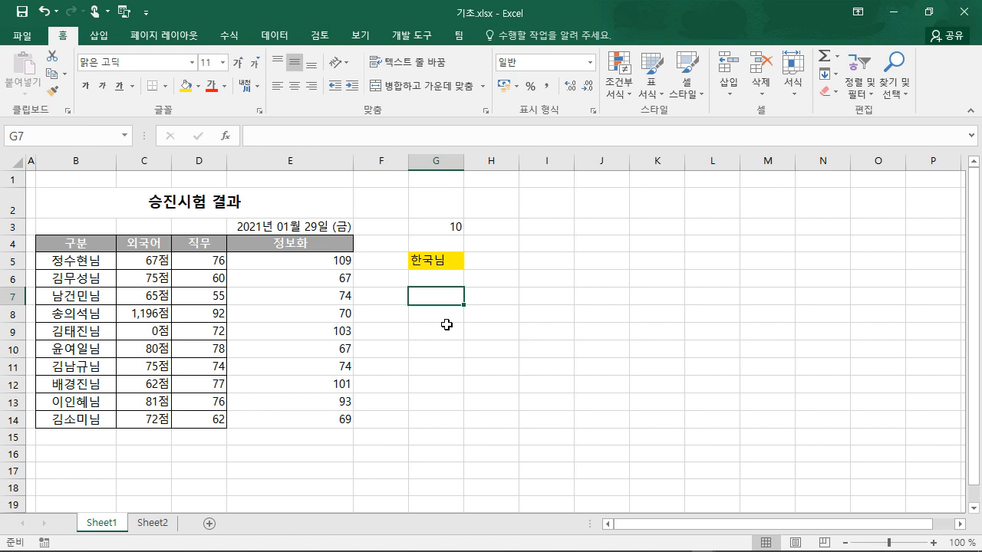
pyautogui.click(447, 324)
# - Select the table B4:E14 and look at the border options without changing anything
pyautogui.click(72, 244)
pyautogui.moveTo(115, 251)
pyautogui.mouseDown()
pyautogui.moveTo(144, 246)
pyautogui.moveTo(302, 316)
pyautogui.moveTo(301, 420)
pyautogui.mouseUp()
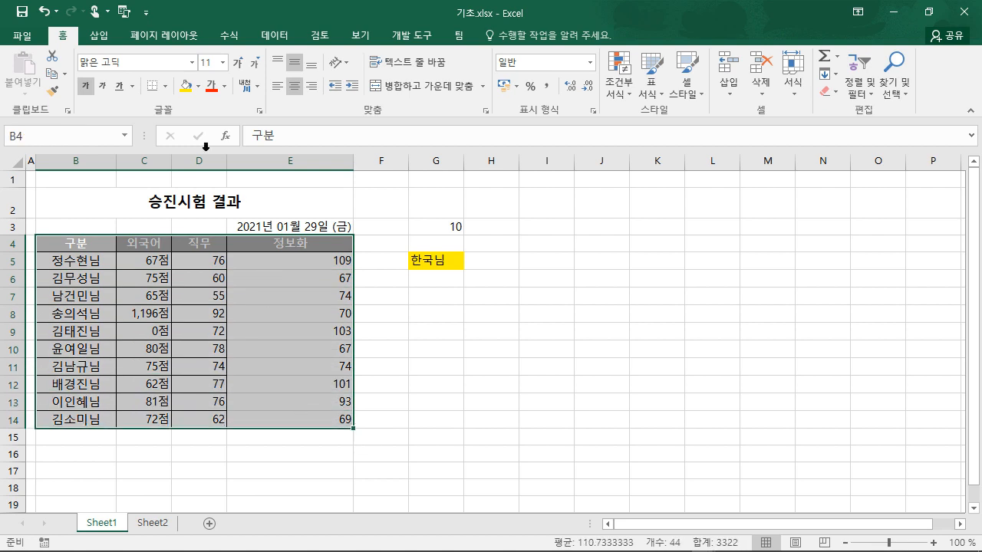
pyautogui.click(165, 86)
pyautogui.click(200, 219)
pyautogui.click(441, 369)
# - Delete the 69 from E14 and give it both diagonal borders forming an X
pyautogui.click(325, 421)
pyautogui.press('Delete')
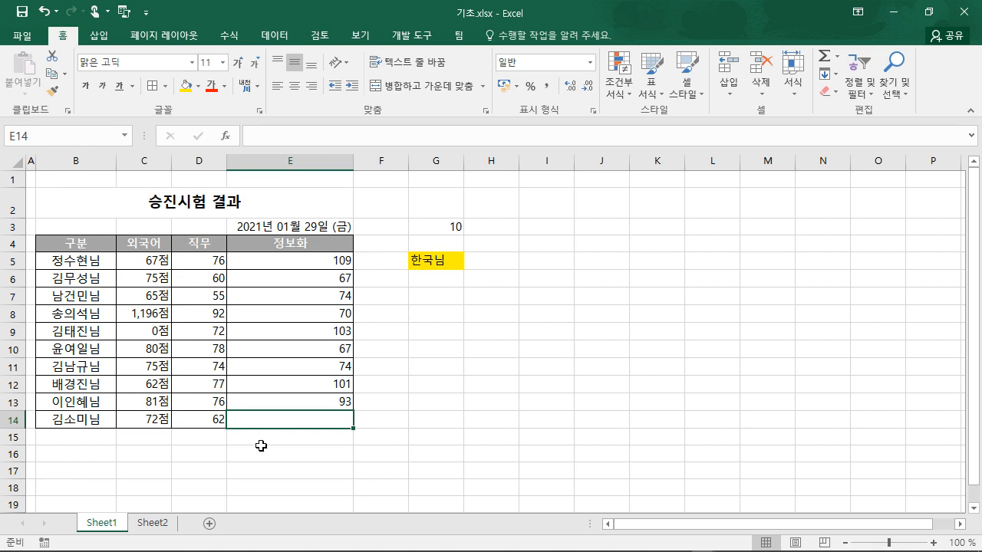
pyautogui.rightClick(278, 419)
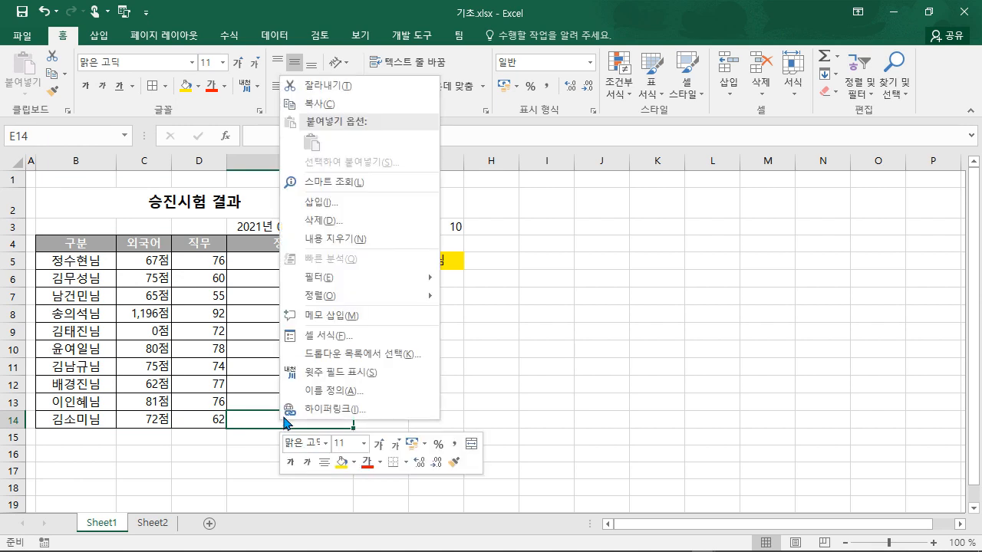
pyautogui.click(343, 336)
pyautogui.click(295, 165)
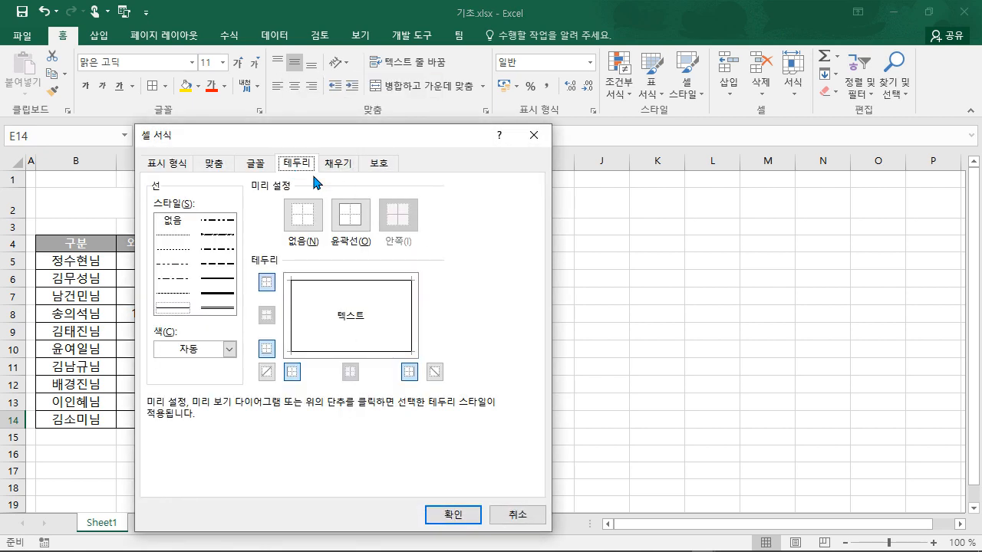
pyautogui.click(266, 373)
pyautogui.click(435, 373)
pyautogui.click(445, 517)
pyautogui.click(458, 422)
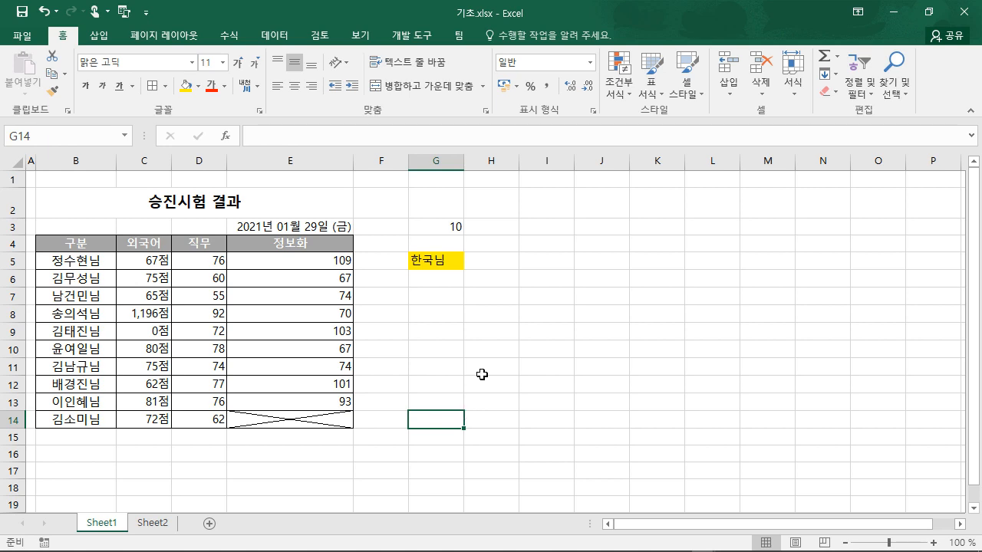
pyautogui.click(479, 331)
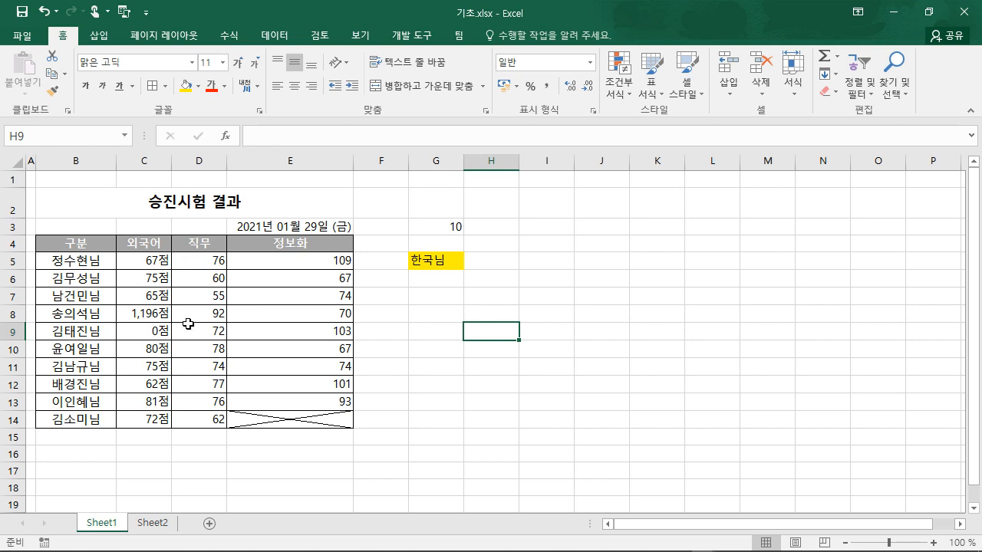
# - Open the custom number format settings for C5:E14 and select the existing G/표준 code
pyautogui.moveTo(143, 264); pyautogui.dragTo(299, 416)
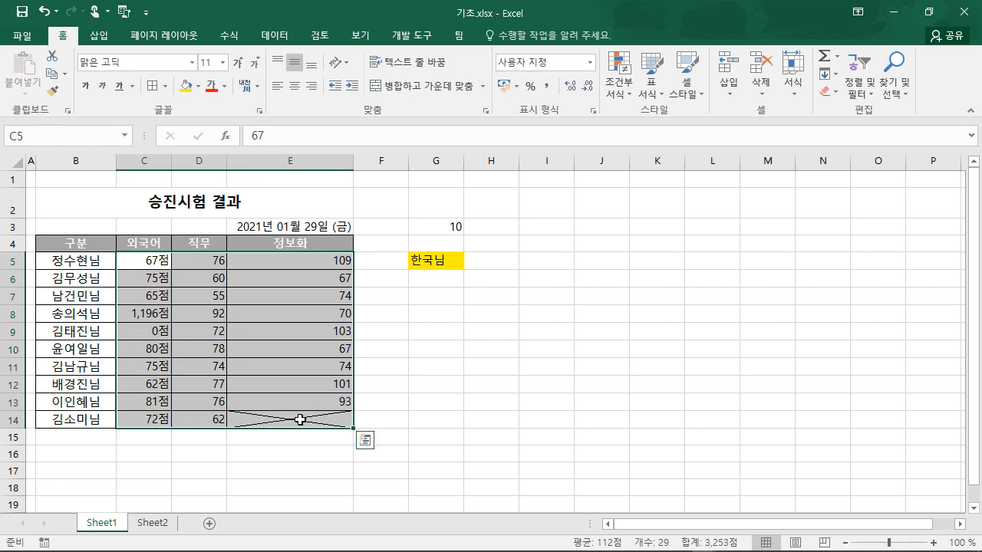
pyautogui.rightClick(299, 420)
pyautogui.click(401, 336)
pyautogui.click(231, 165)
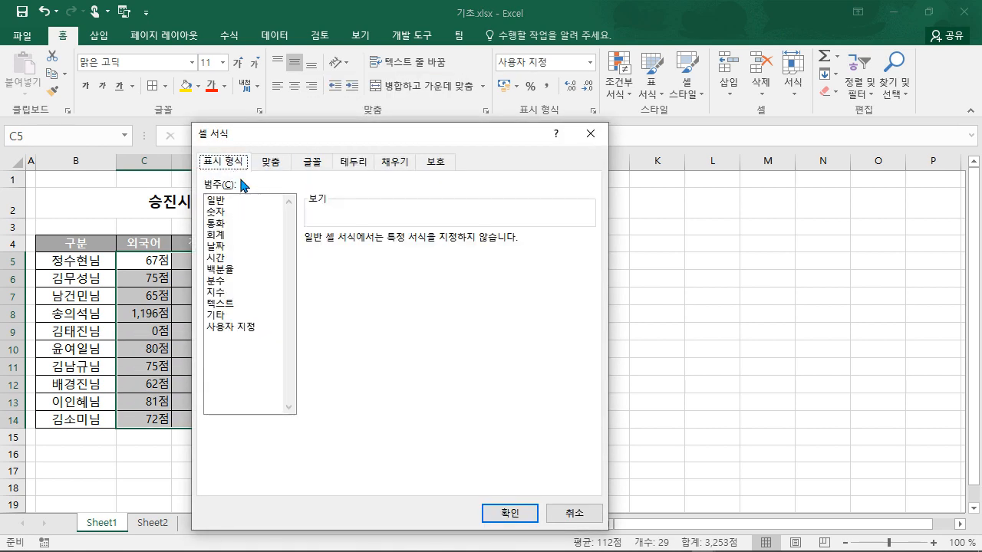
pyautogui.click(243, 328)
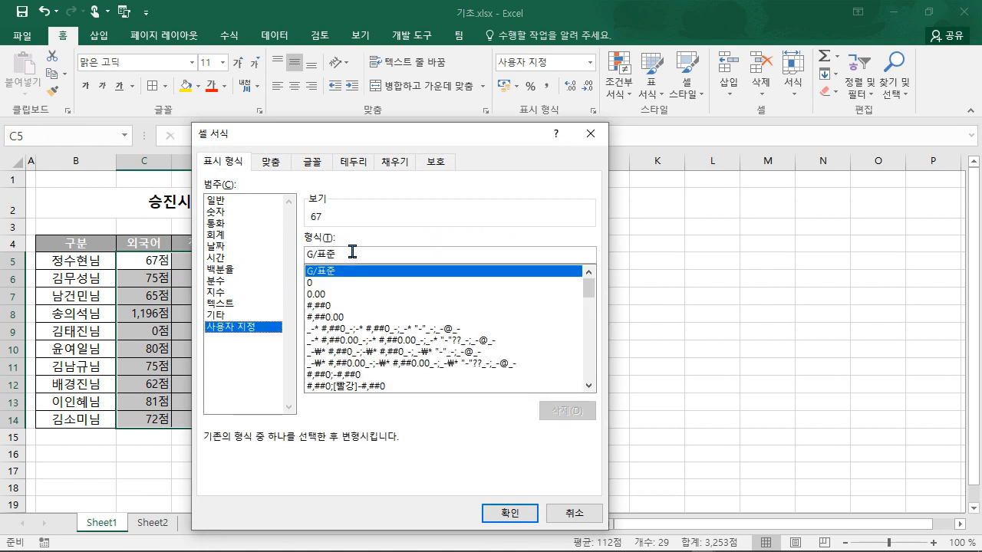
pyautogui.moveTo(351, 253); pyautogui.dragTo(266, 251)
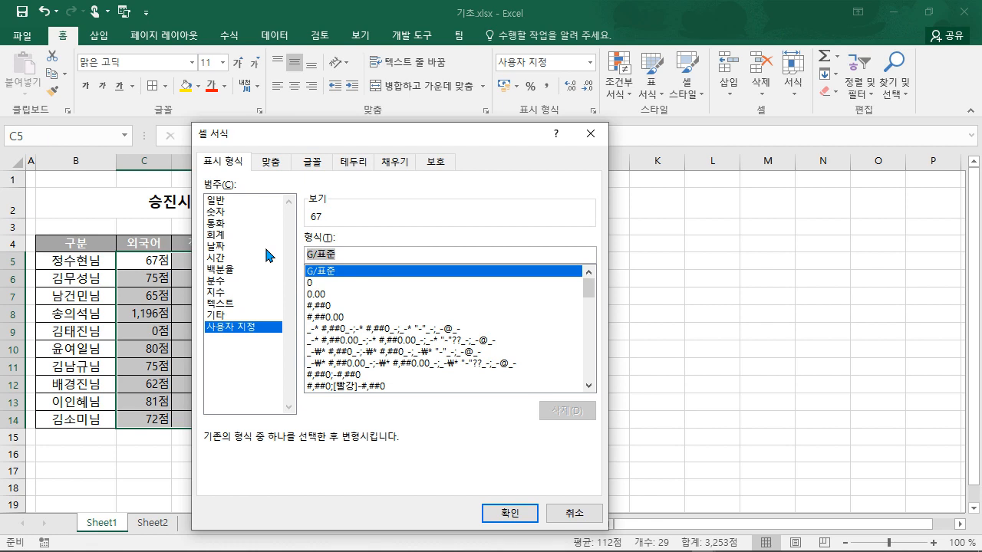
# - Replace the format code with [>=90]"a-"#,##0, fixing the typos along the way
pyautogui.write('[')
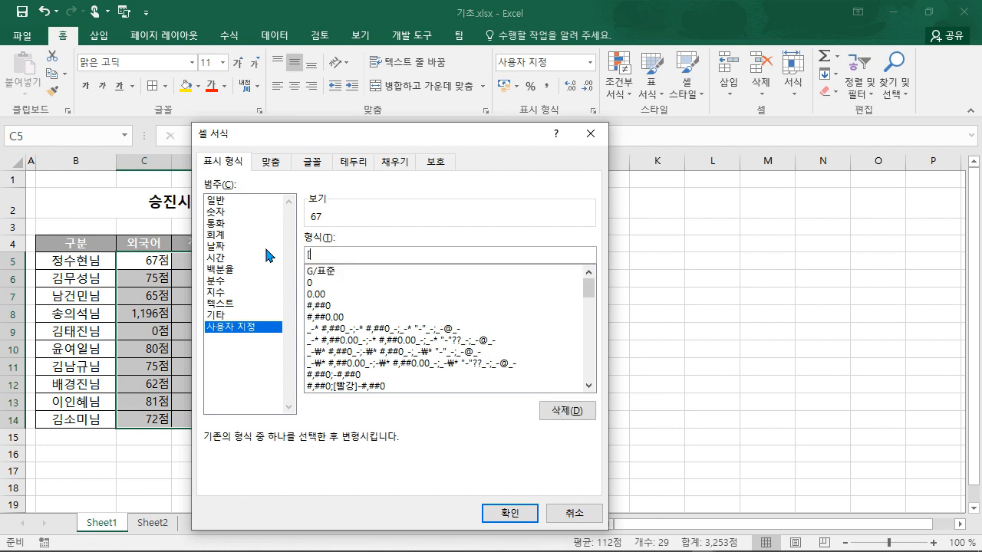
pyautogui.write('>=90]')
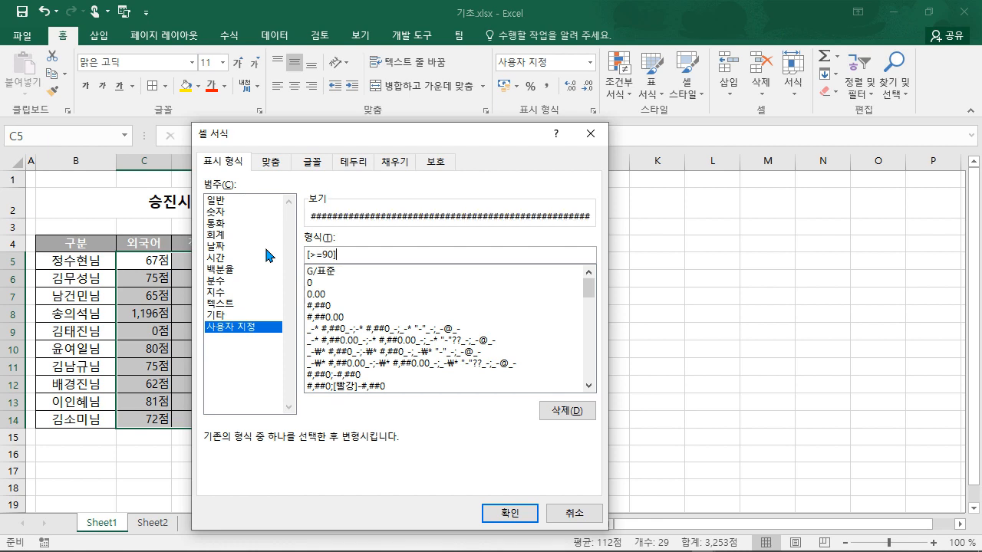
pyautogui.write('"ㅁ')
pyautogui.press('BackSpace')
pyautogui.write('a-";')
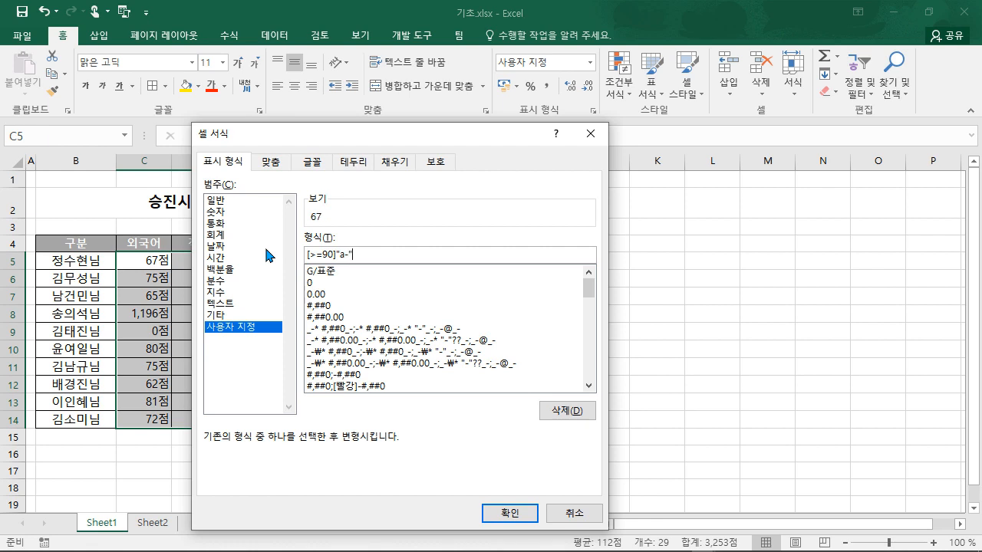
pyautogui.write('#,##0')
pyautogui.press('Left')
pyautogui.press('Left')
pyautogui.press('Left')
pyautogui.press('Left')
pyautogui.press('Left')
pyautogui.press('BackSpace')
pyautogui.click(420, 255)
# - Check the a- prefix and #,##0 parts of the code, then apply the format
pyautogui.moveTo(350, 255); pyautogui.dragTo(385, 256)
pyautogui.click(390, 256)
pyautogui.click(335, 255)
pyautogui.moveTo(335, 255); pyautogui.dragTo(353, 255)
pyautogui.click(377, 254)
pyautogui.moveTo(351, 254); pyautogui.dragTo(383, 253)
pyautogui.click(395, 252)
pyautogui.click(491, 510)
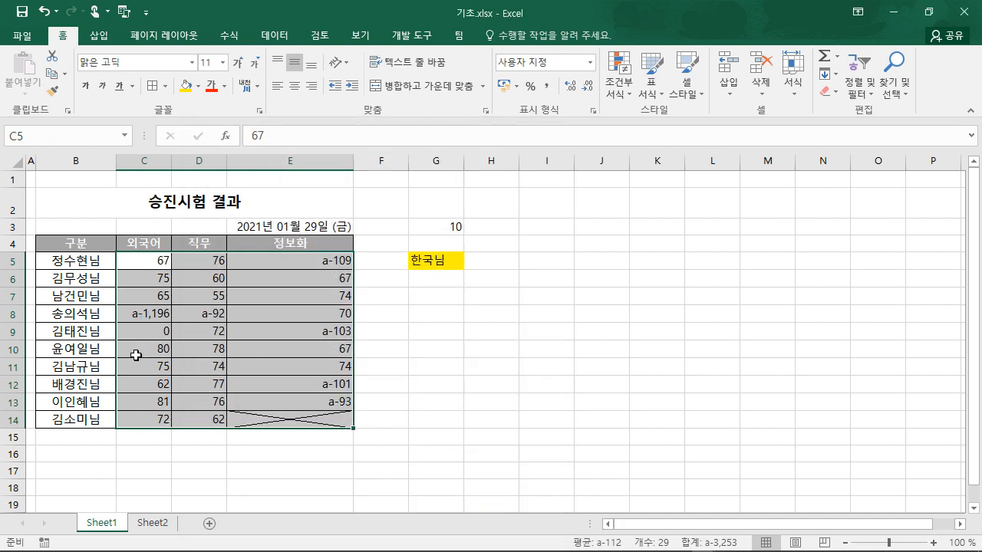
# - Verify the stored values behind the formatted scores in C8, D8, E5, E9, E12 and E13
pyautogui.click(147, 314)
pyautogui.click(204, 315)
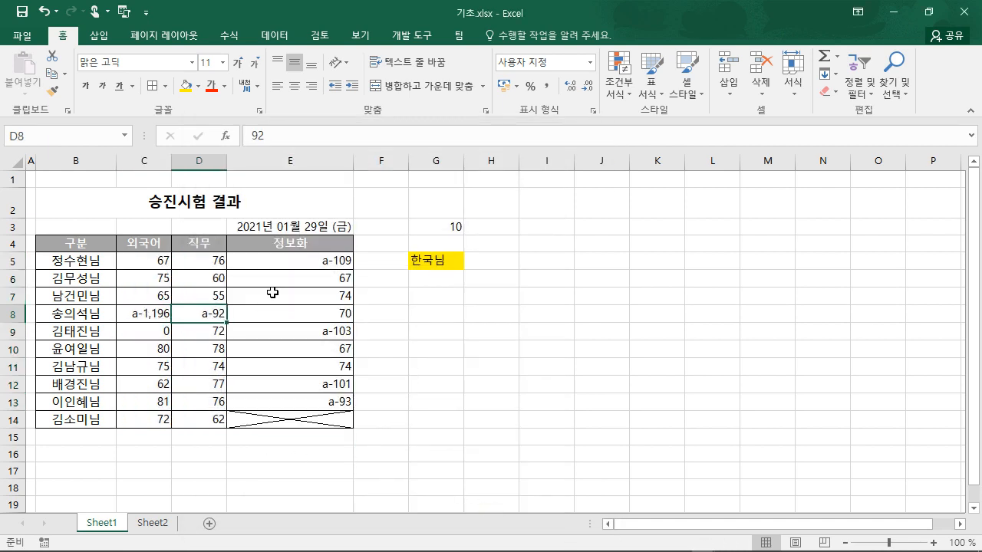
pyautogui.click(297, 266)
pyautogui.click(309, 331)
pyautogui.click(321, 391)
pyautogui.click(315, 407)
pyautogui.click(423, 399)
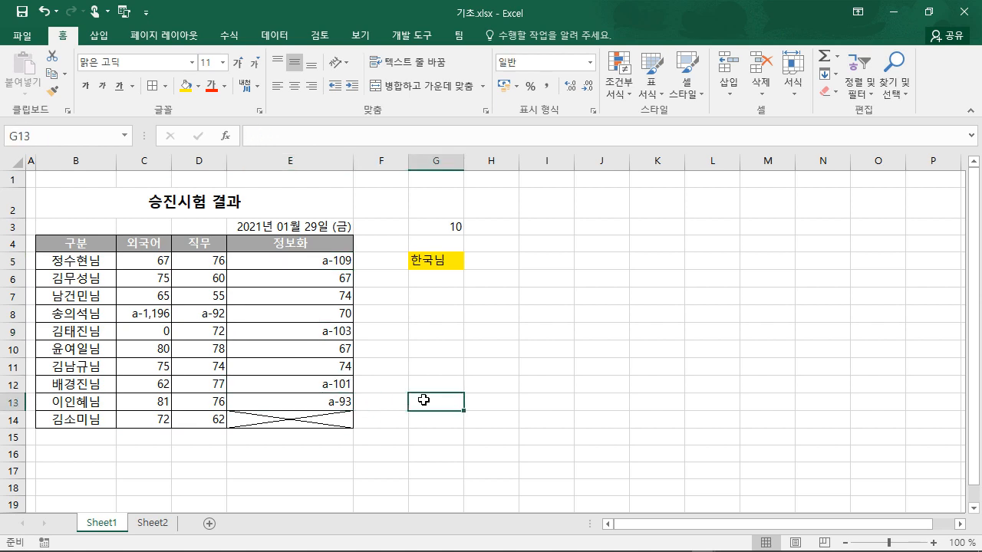